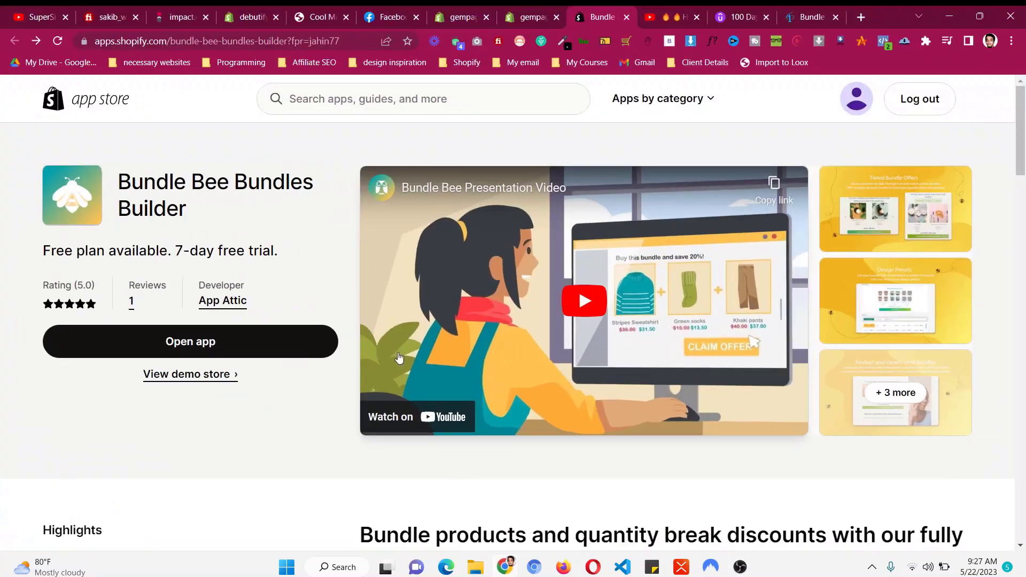
# Check the Cool Mask bundle table, then open the Bundle Bee dashboard in the store admin.
pyautogui.click(338, 10)
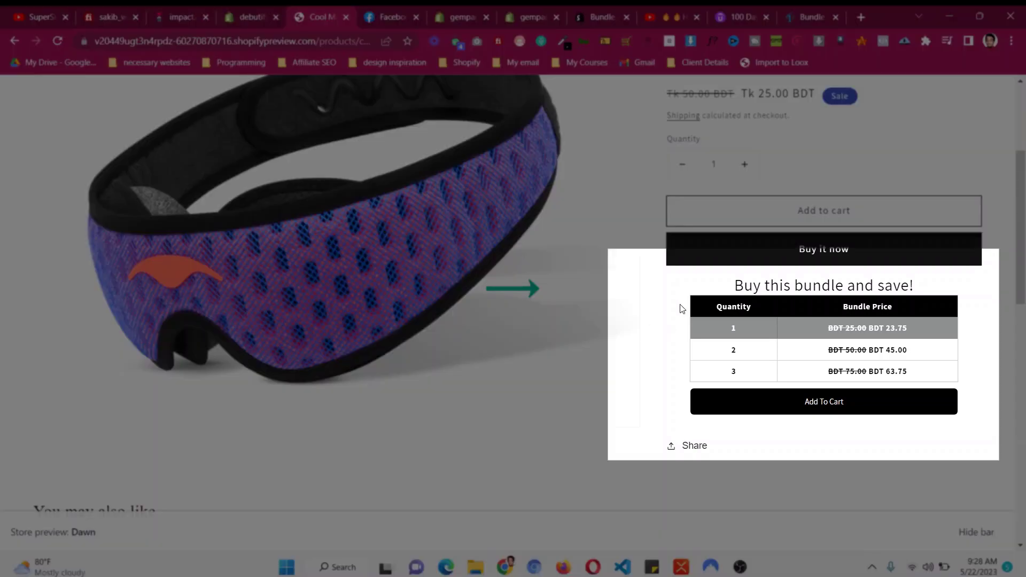
pyautogui.click(602, 17)
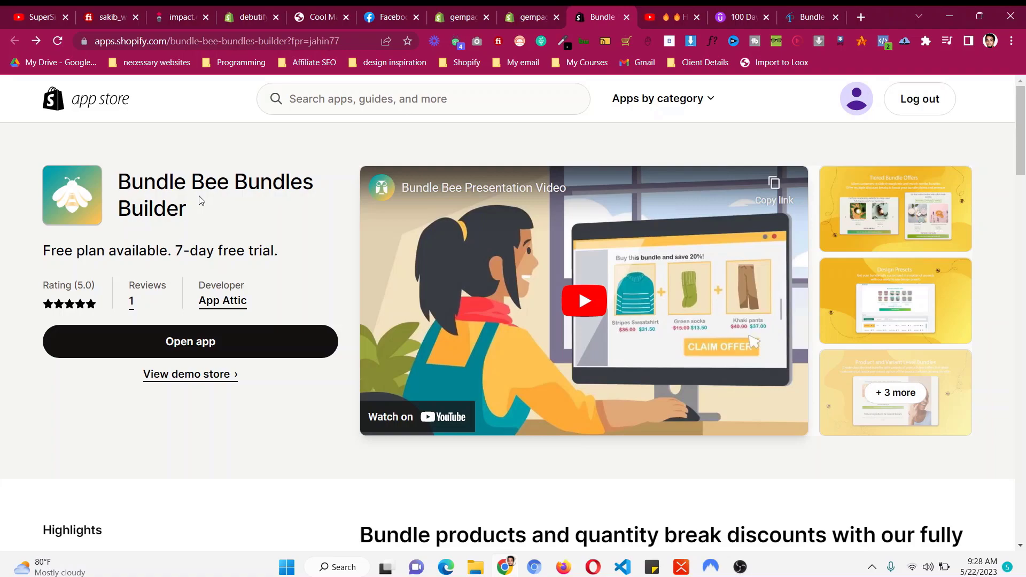
pyautogui.scroll(-15, 200, 200)
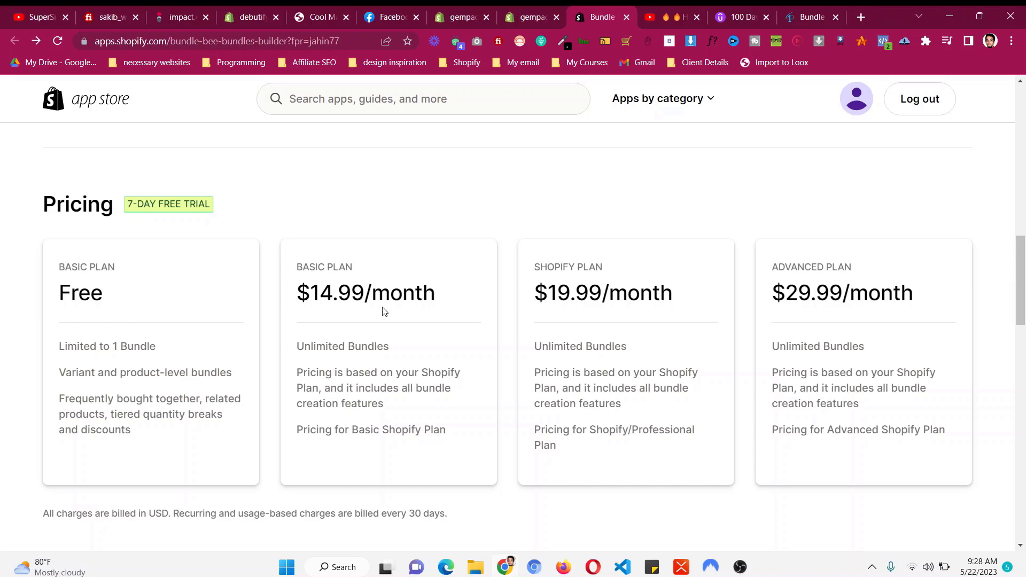
pyautogui.scroll(15, 382, 311)
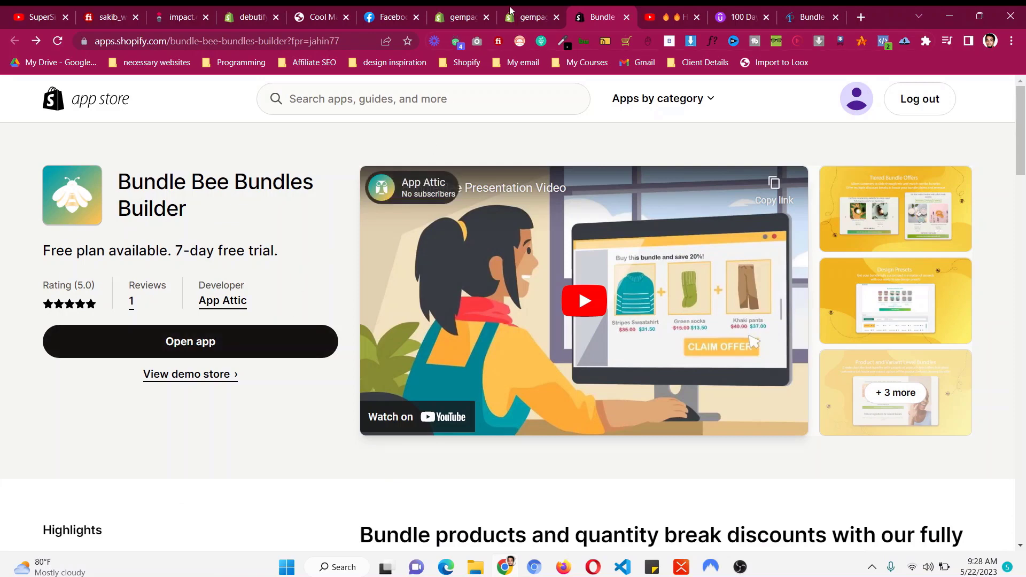
pyautogui.click(526, 17)
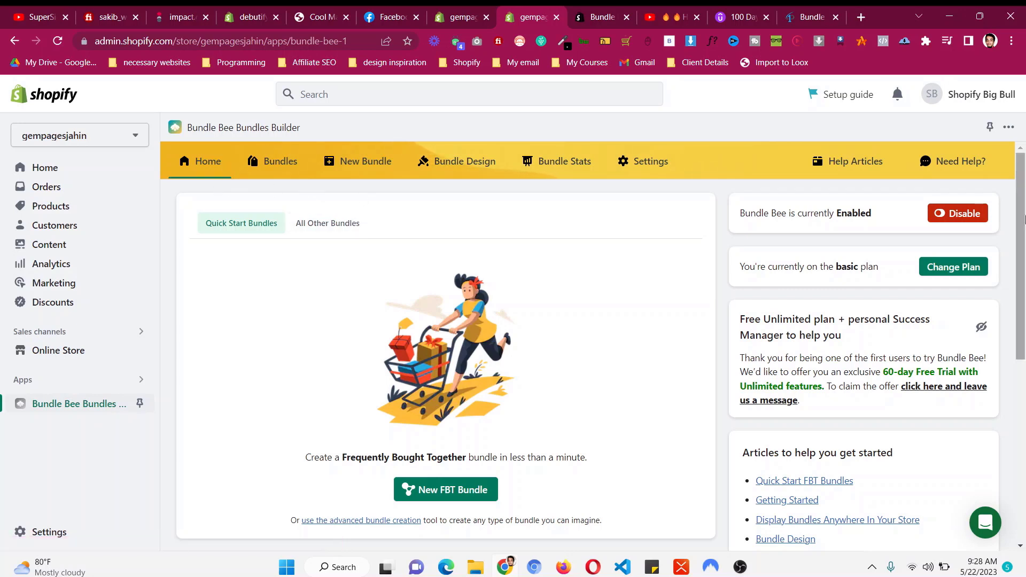
pyautogui.click(970, 221)
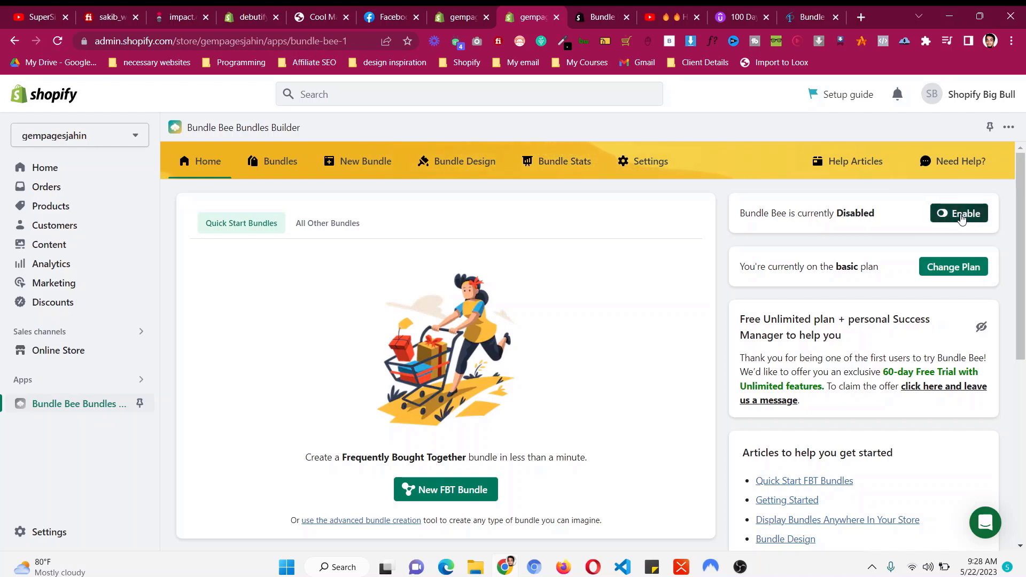
pyautogui.click(961, 219)
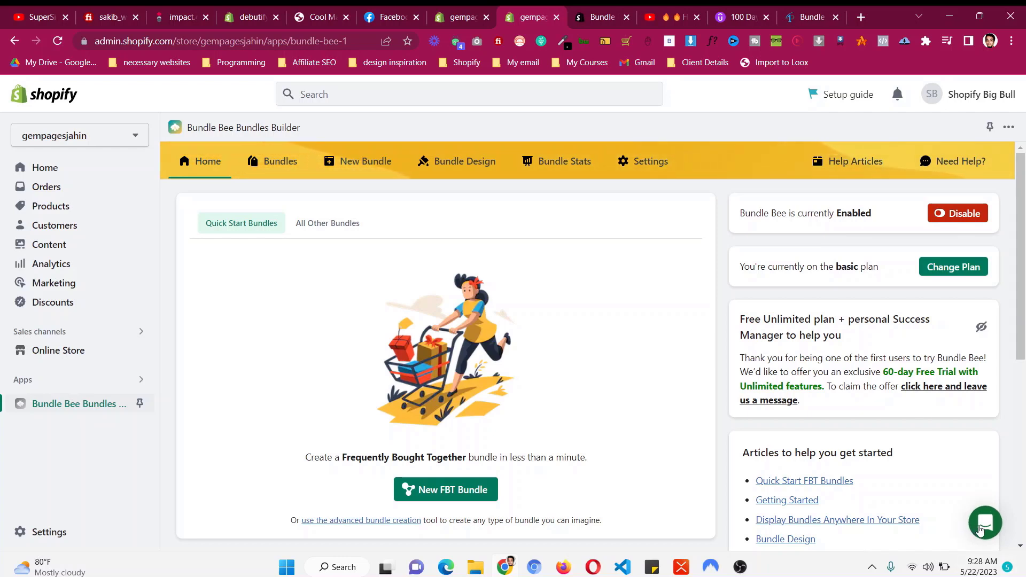
pyautogui.click(973, 528)
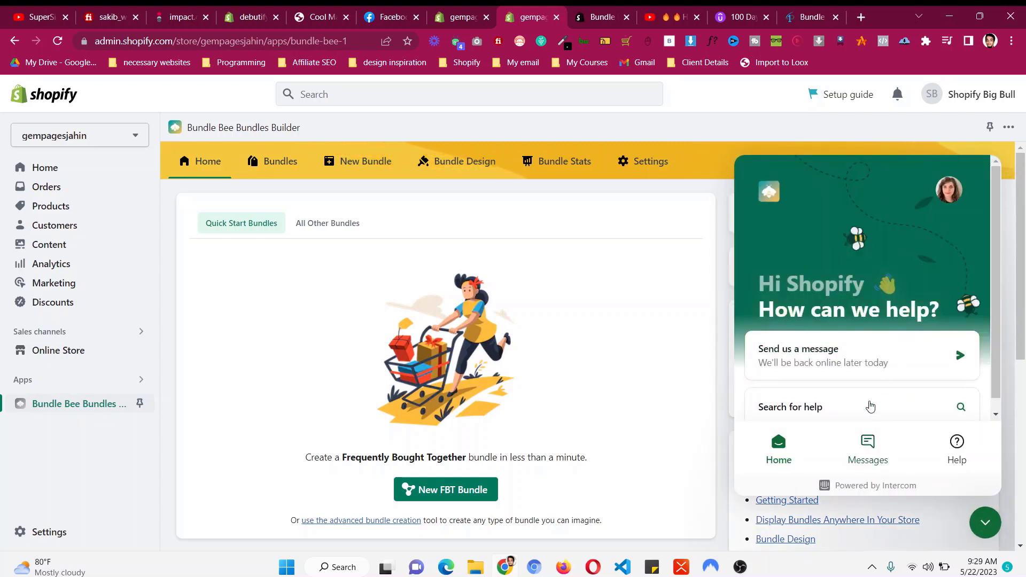
pyautogui.click(858, 360)
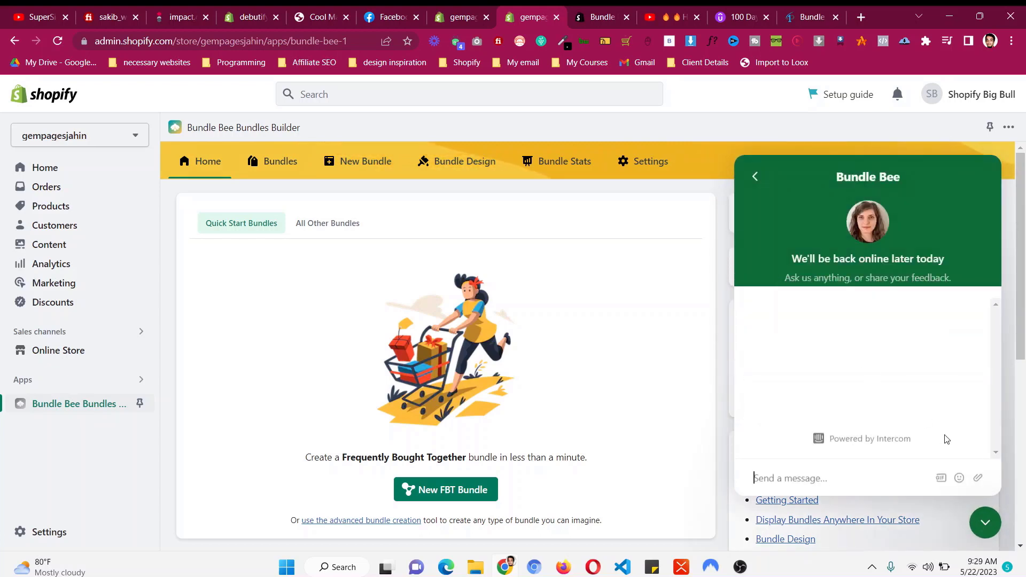
pyautogui.click(985, 523)
pyautogui.scroll(-1, 558, 492)
pyautogui.scroll(1, 559, 493)
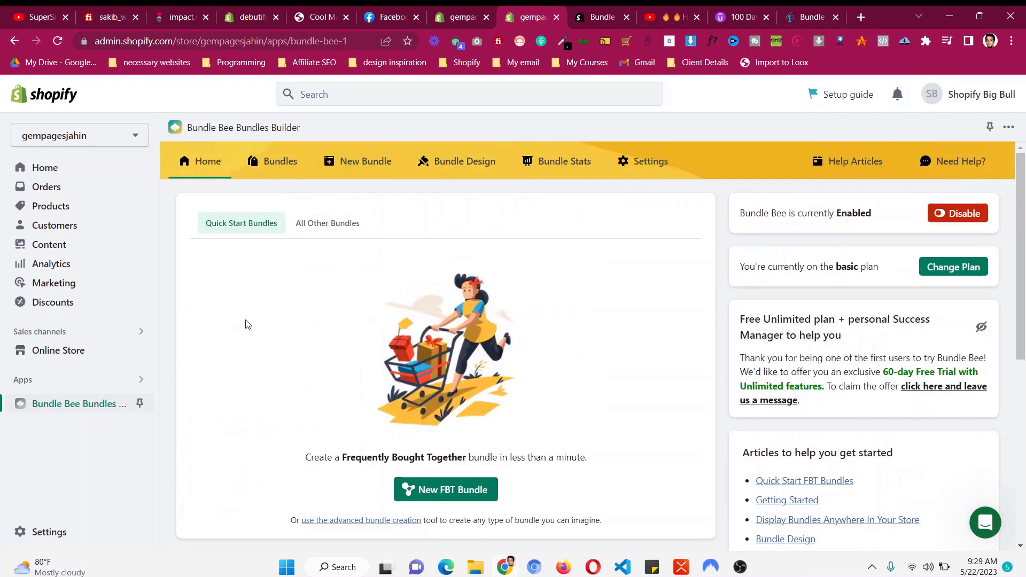
# Go to Bundles, list All Other Bundles, and start a New Bundle.
pyautogui.click(274, 168)
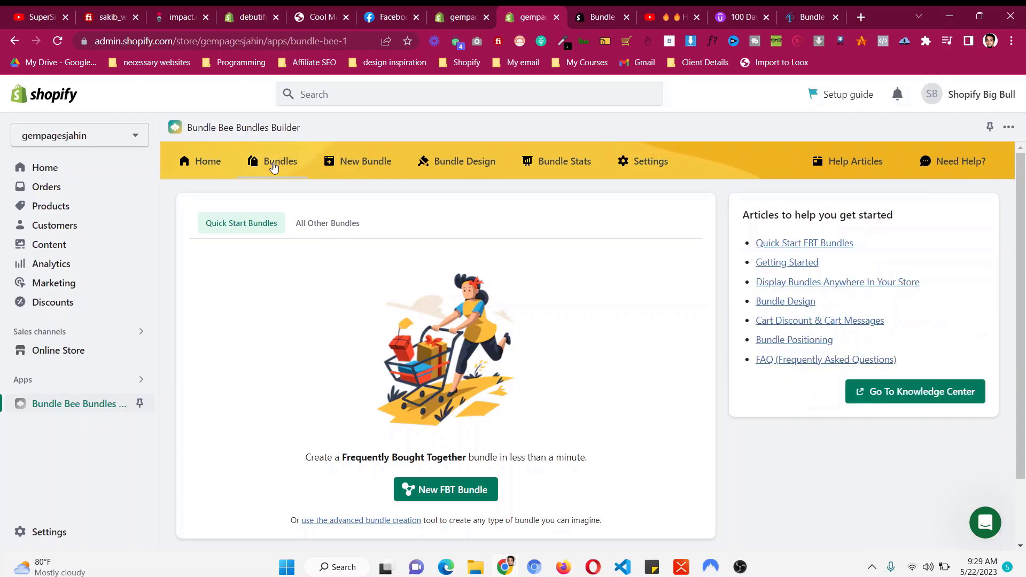
pyautogui.scroll(-1, 394, 349)
pyautogui.scroll(1, 393, 350)
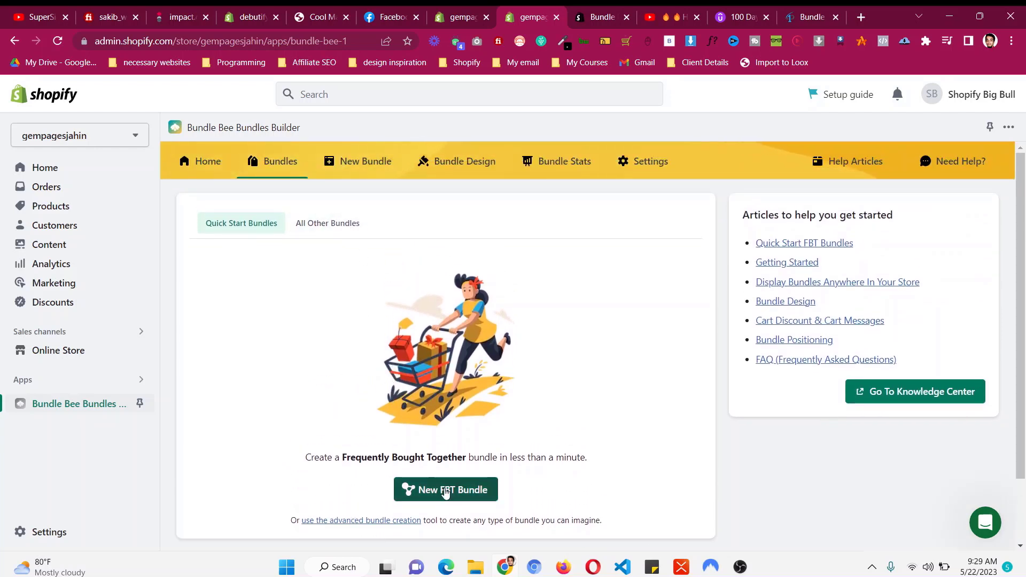
pyautogui.click(337, 228)
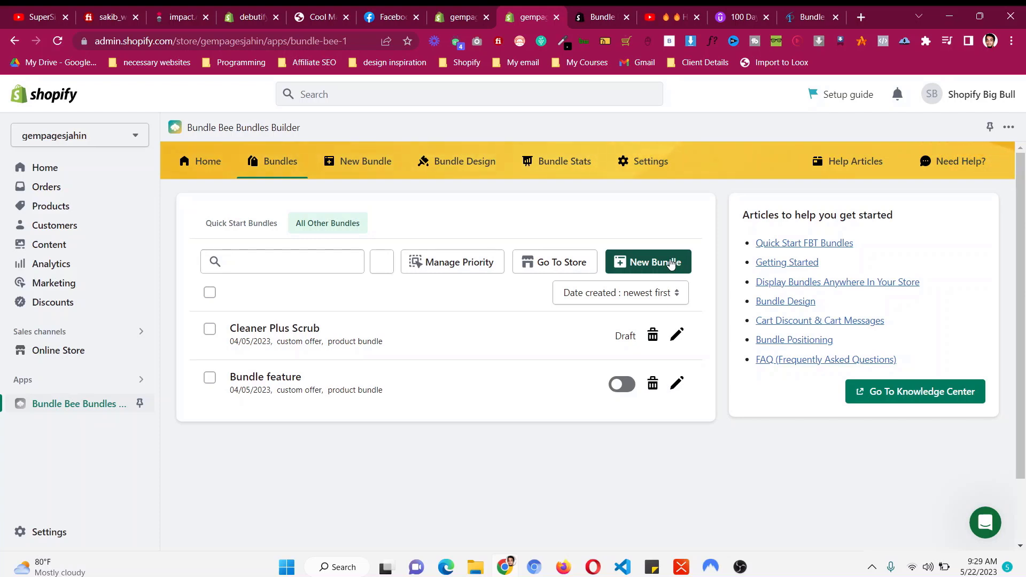
pyautogui.click(671, 263)
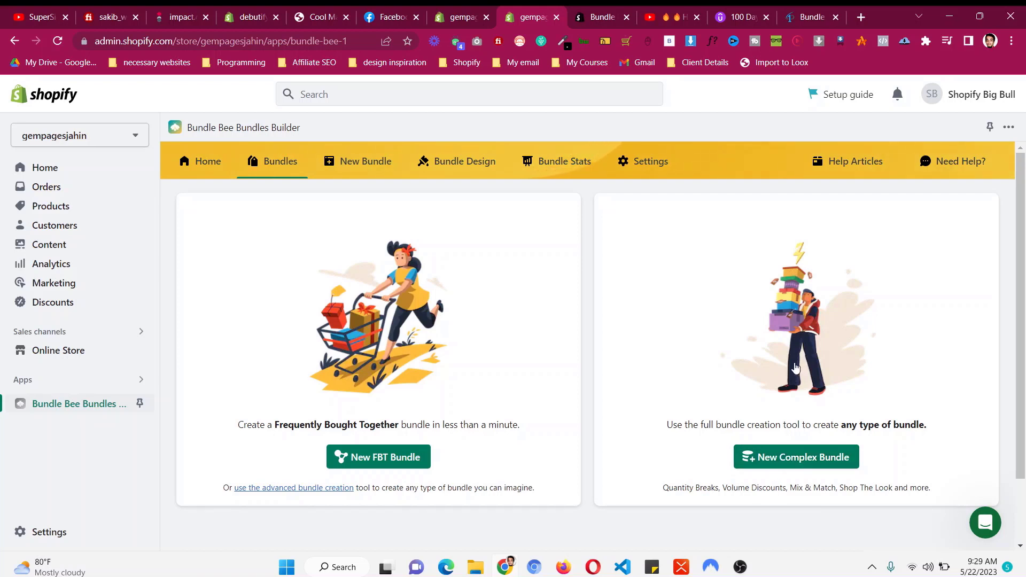
# Start a New Complex Bundle, choose Tiered Bundle Offer as its type, and continue.
pyautogui.click(794, 458)
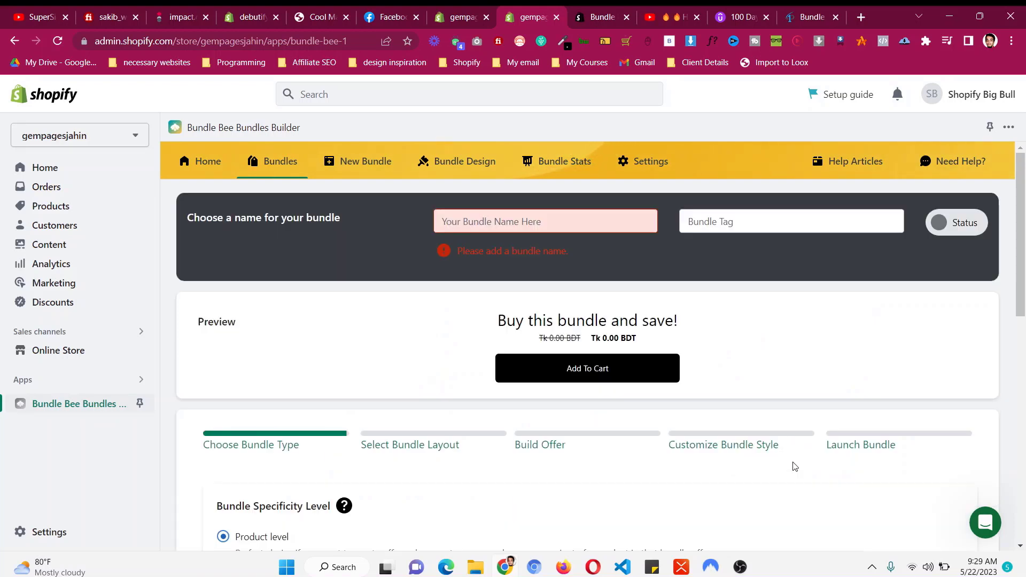
pyautogui.scroll(-2, 378, 426)
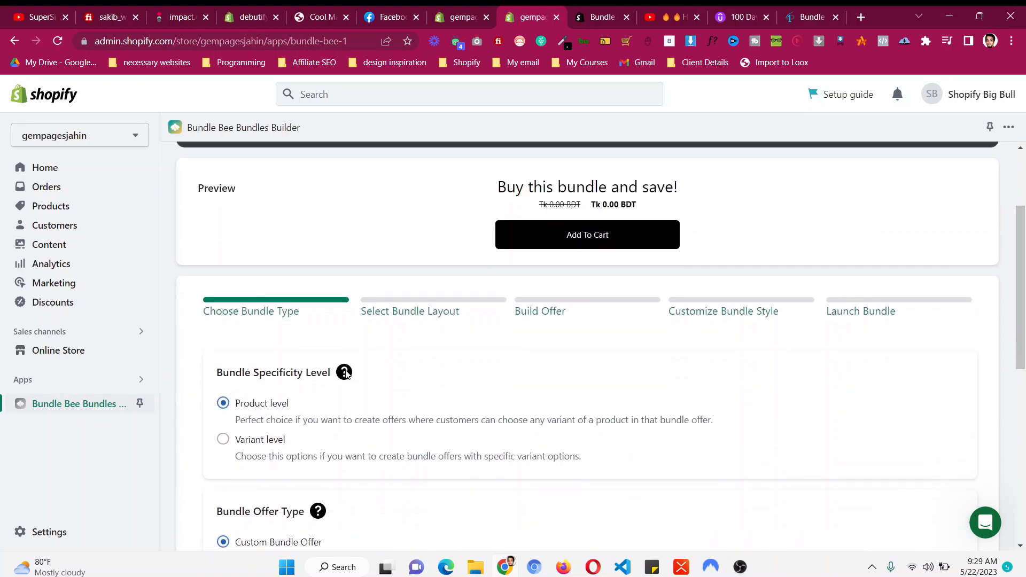
pyautogui.scroll(-2, 347, 369)
pyautogui.scroll(3, 350, 360)
pyautogui.scroll(-1, 350, 360)
pyautogui.scroll(-4, 368, 425)
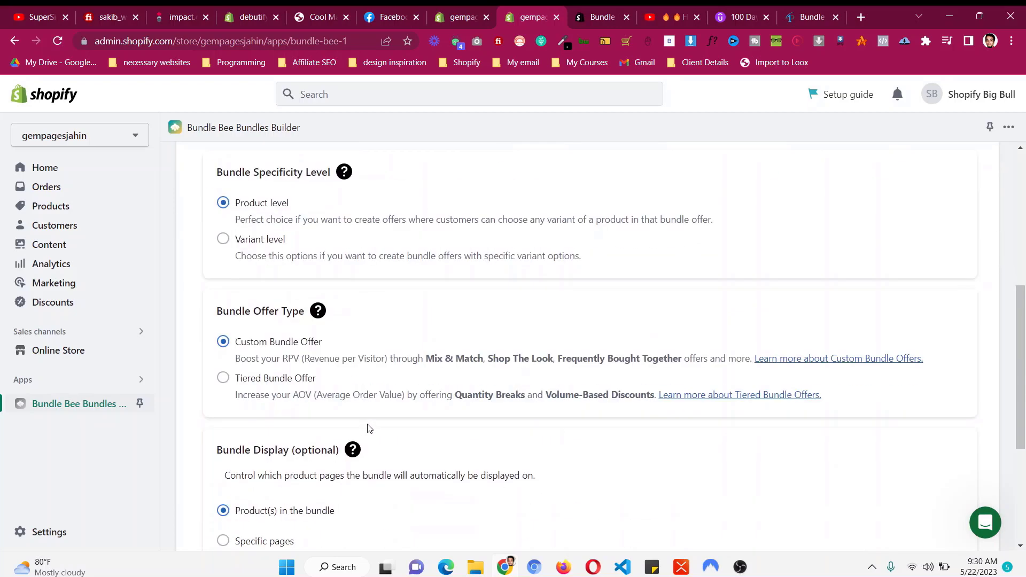
pyautogui.click(281, 386)
pyautogui.scroll(-3, 408, 383)
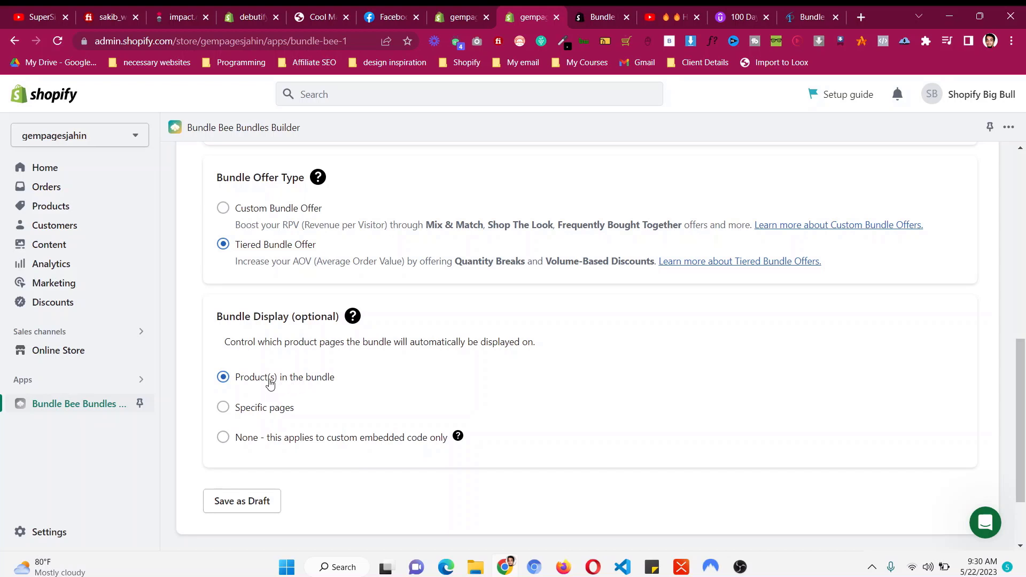
pyautogui.scroll(-2, 924, 325)
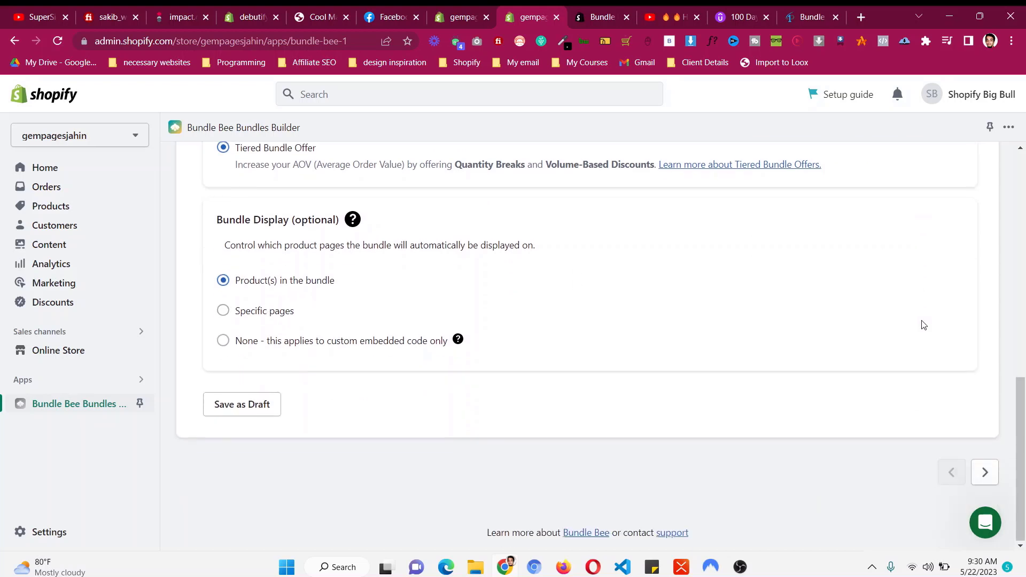
pyautogui.click(985, 474)
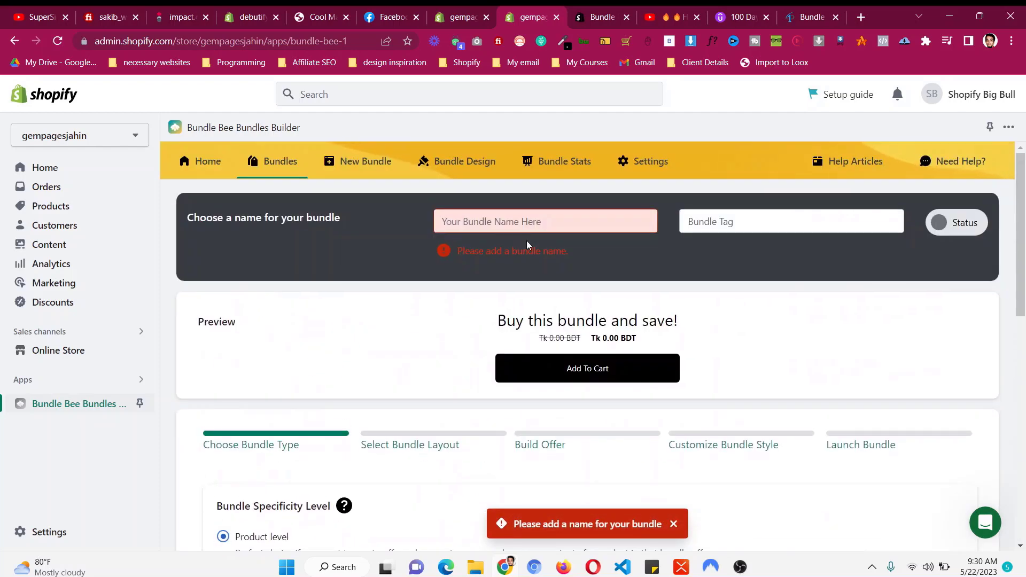
# Name the bundle 'Quantity Discount Scrub' and advance to the Select Bundle Layout step.
pyautogui.click(529, 221)
pyautogui.write('Q')
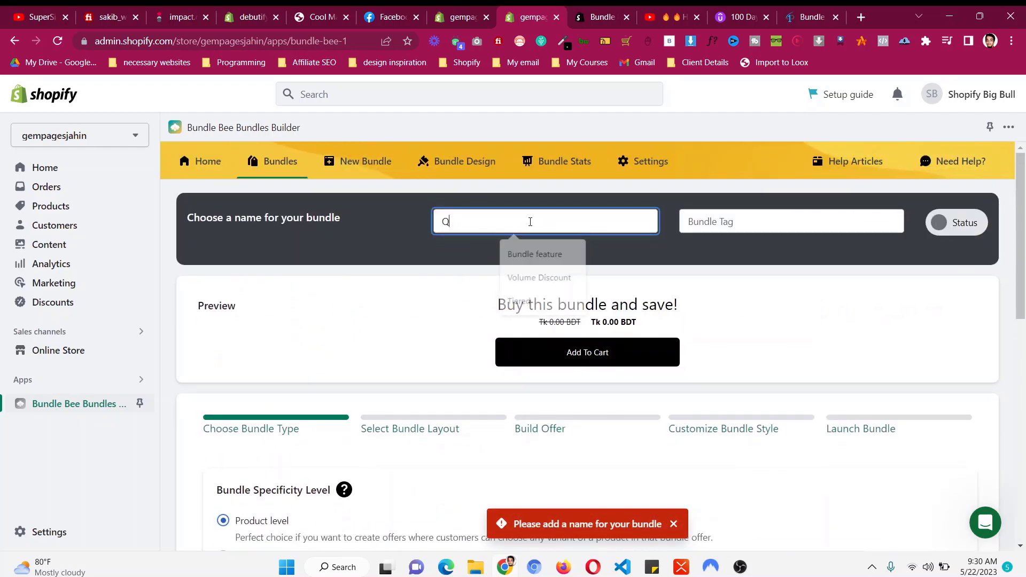
pyautogui.write('uan')
pyautogui.press('BackSpace')
pyautogui.write('antity')
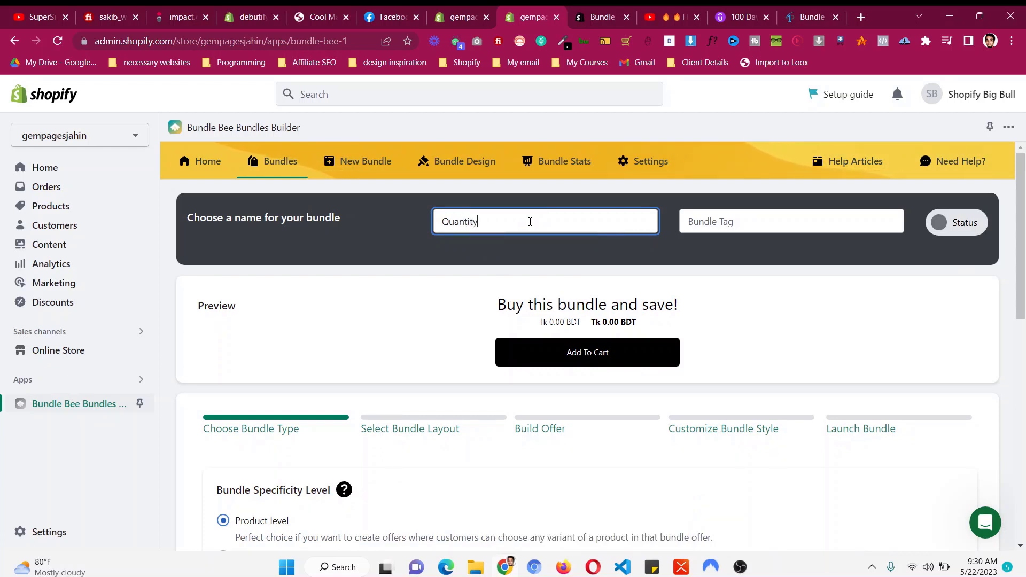
pyautogui.write(' Discount ')
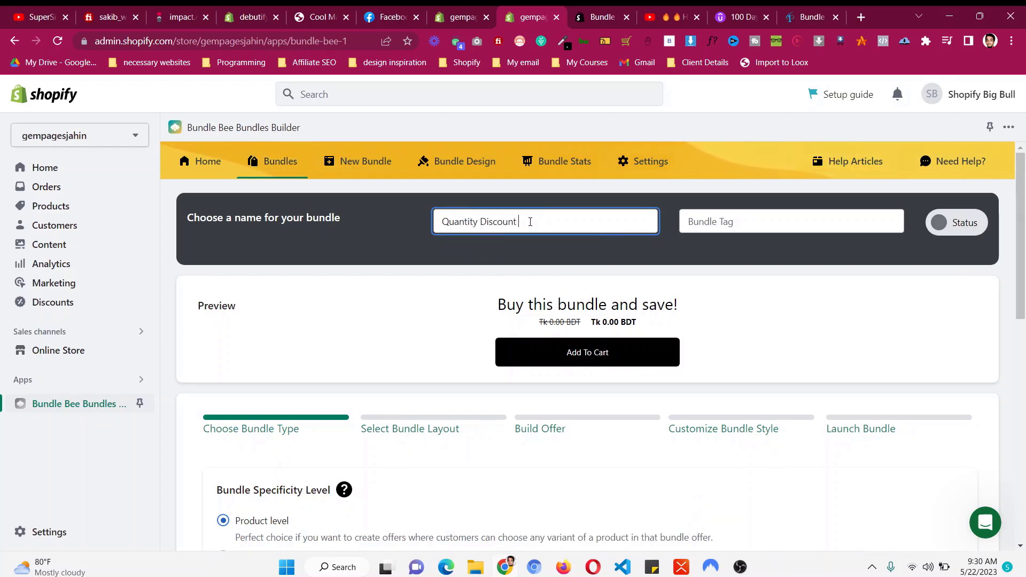
pyautogui.write('Scrub')
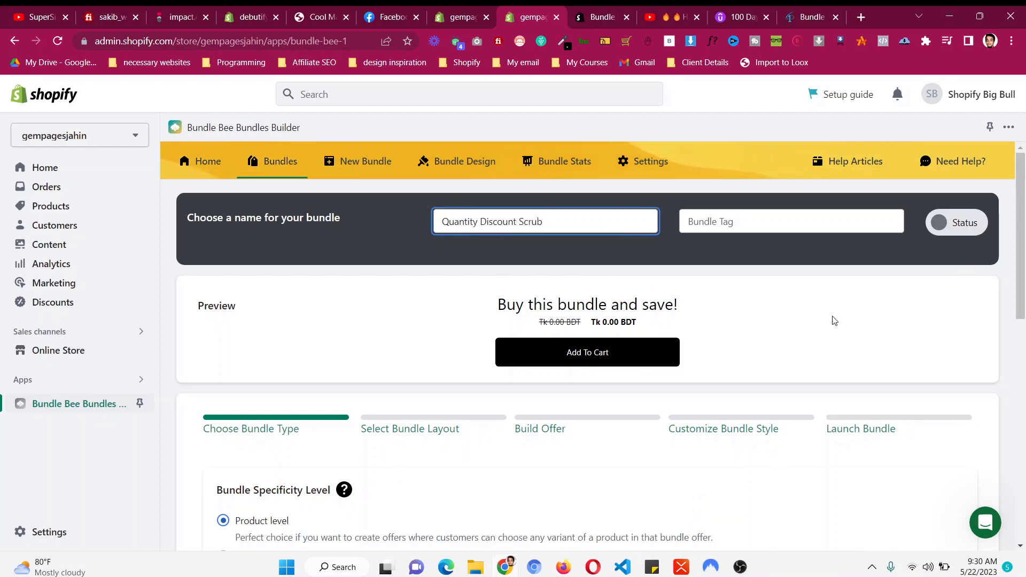
pyautogui.scroll(-10, 834, 320)
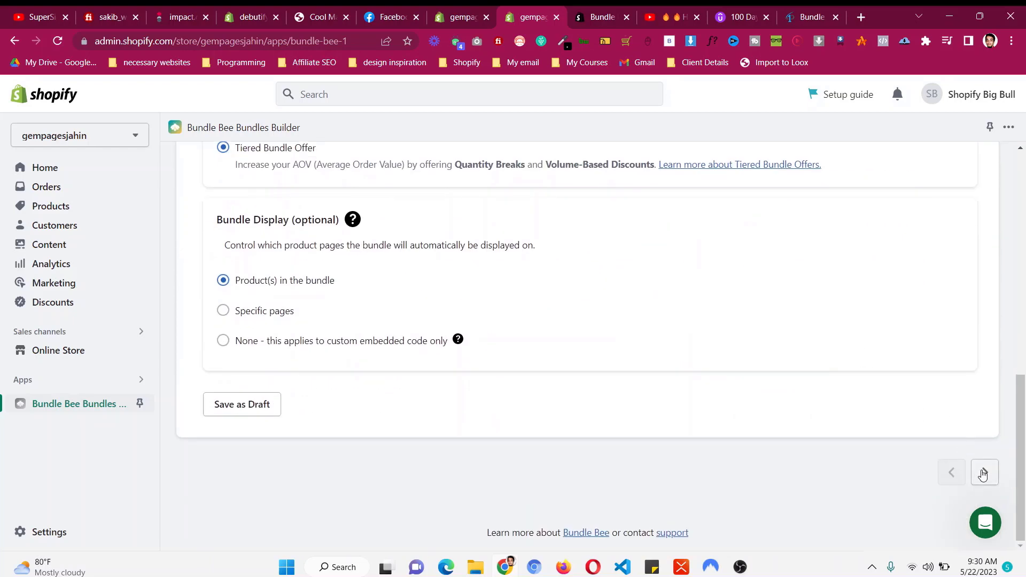
pyautogui.click(983, 474)
# Select the Minimalist Tiered Offers table layout to reach the Build Offer step.
pyautogui.scroll(-5, 484, 392)
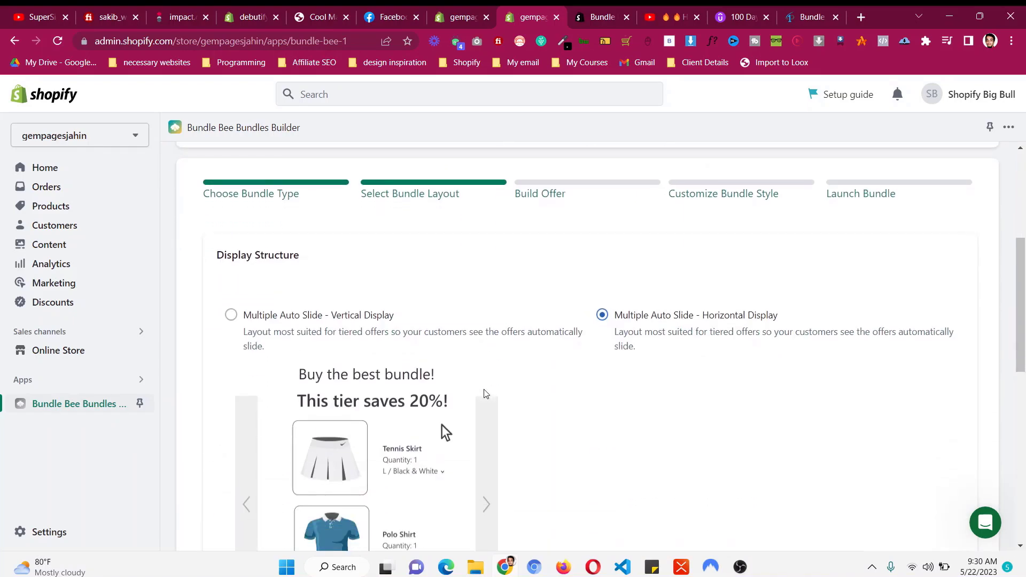
pyautogui.scroll(-15, 485, 394)
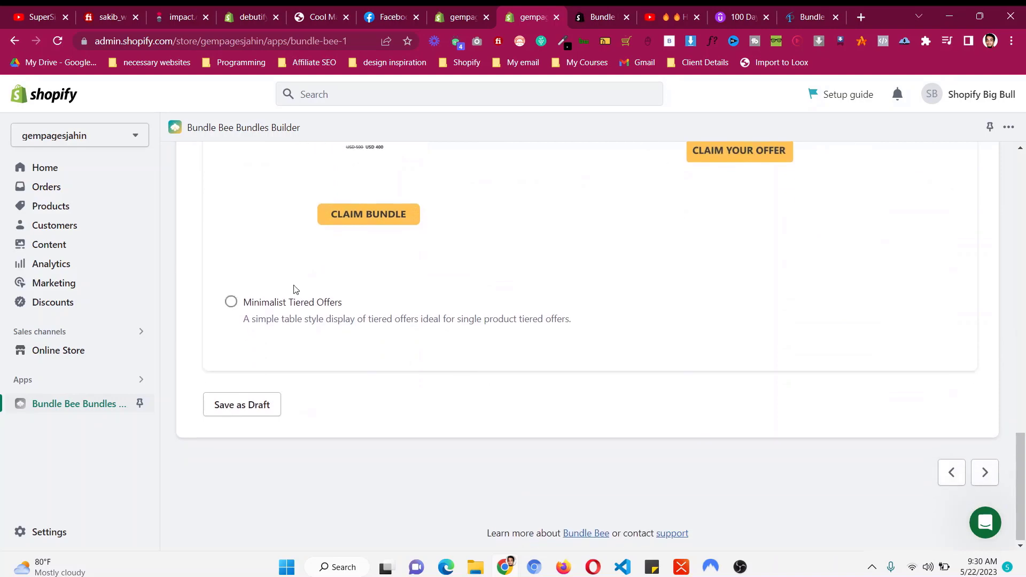
pyautogui.click(311, 302)
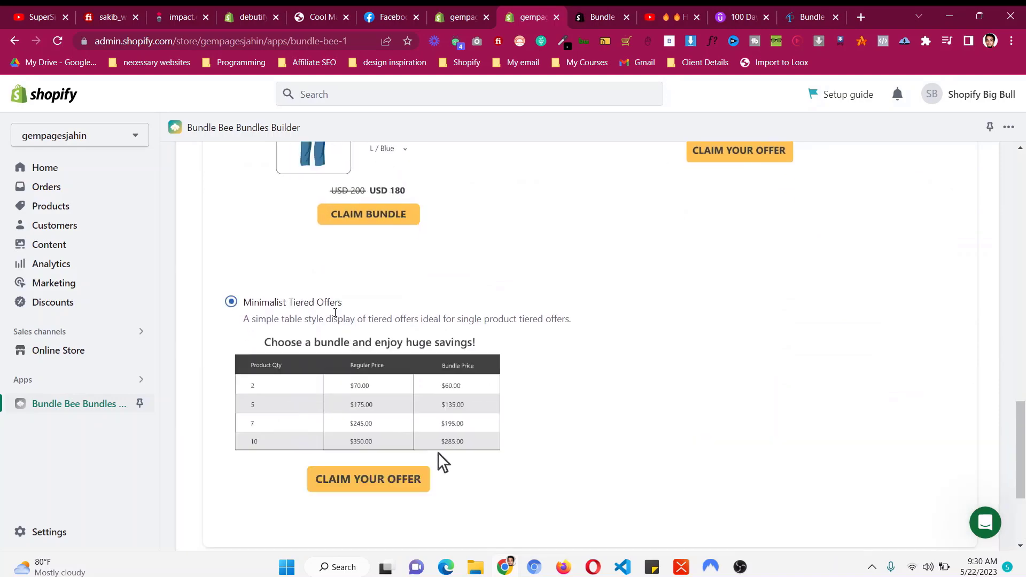
pyautogui.scroll(20, 379, 402)
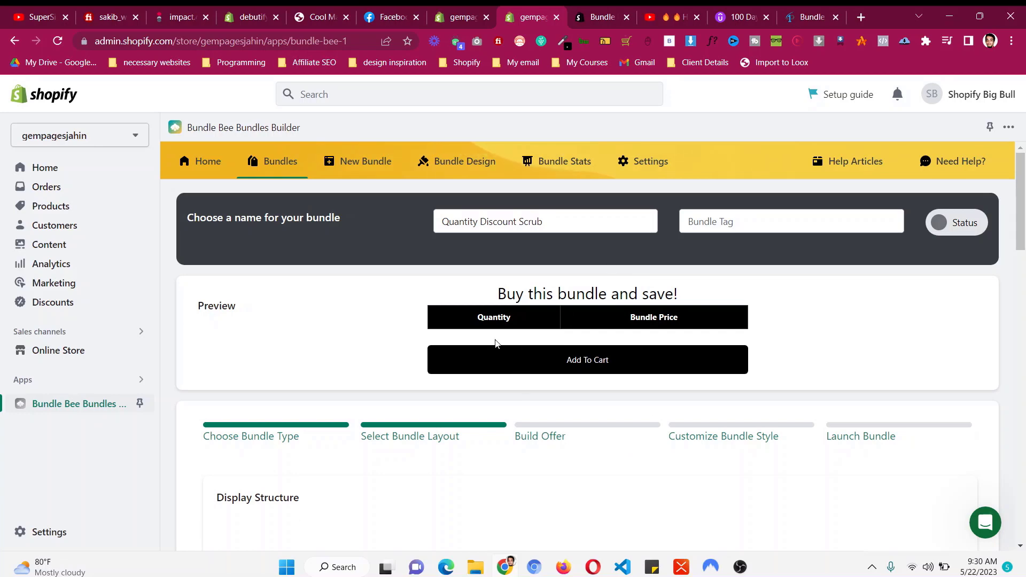
pyautogui.scroll(-20, 494, 343)
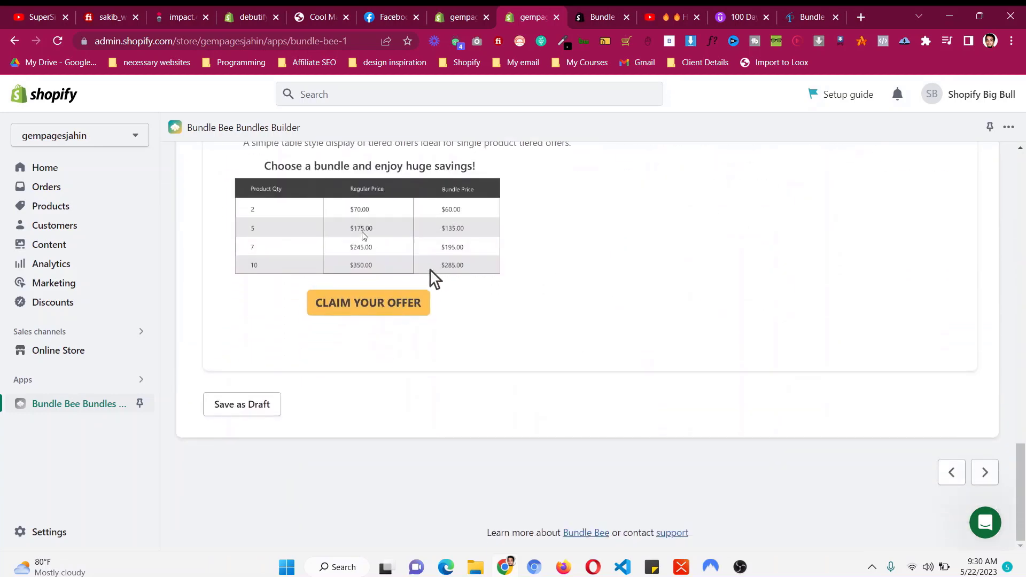
pyautogui.click(381, 229)
pyautogui.scroll(-4, 599, 370)
pyautogui.scroll(-3, 598, 371)
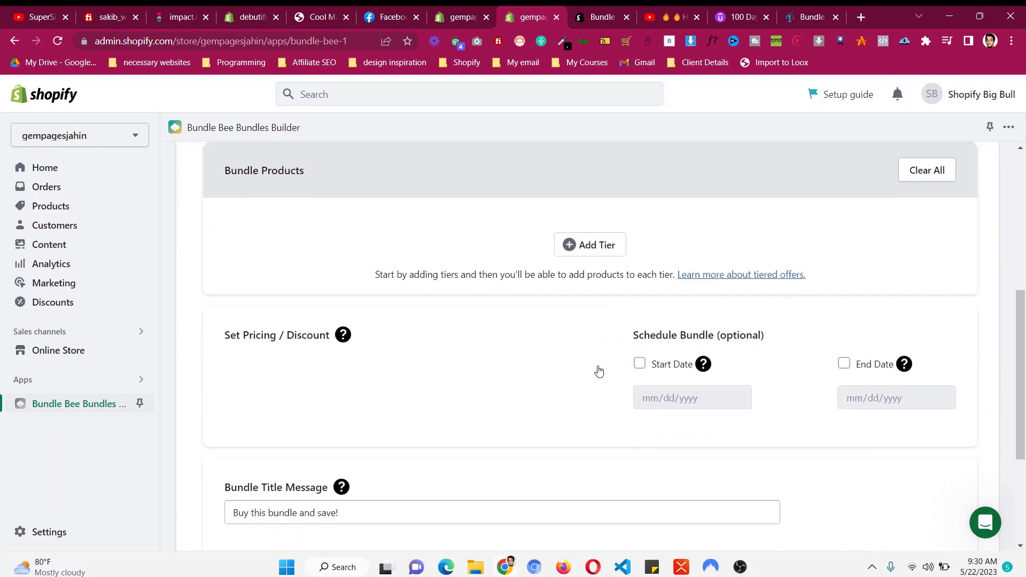
# Add Tier 1 holding RADIANCE FACIAL SCRUB, found by searching 'scrub'.
pyautogui.click(599, 248)
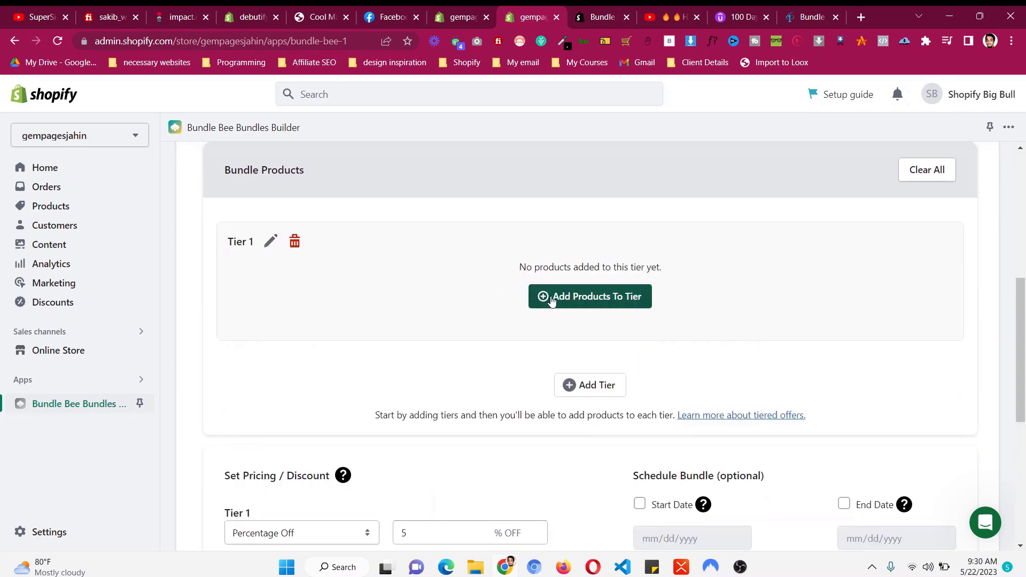
pyautogui.click(597, 303)
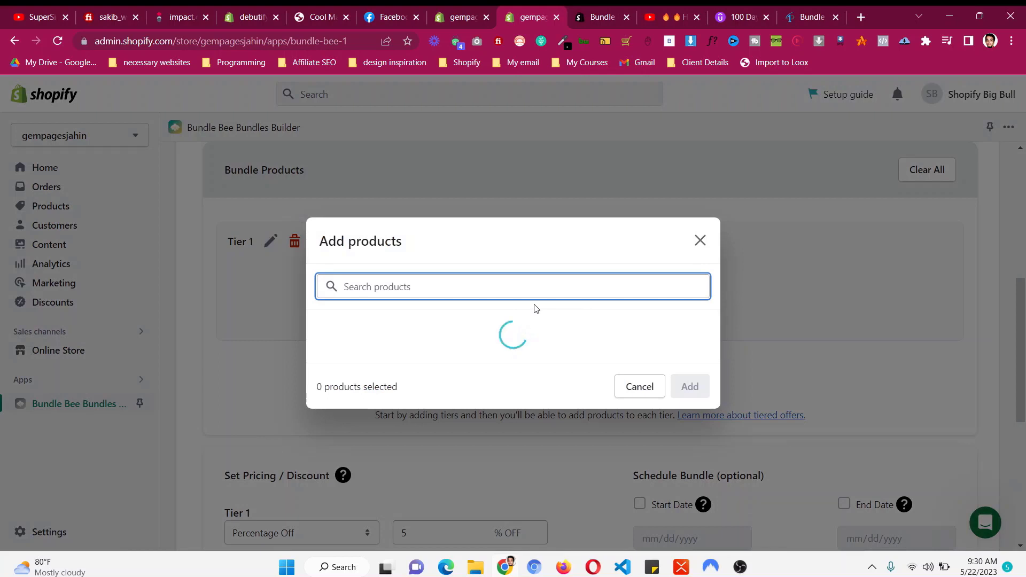
pyautogui.write('scrub')
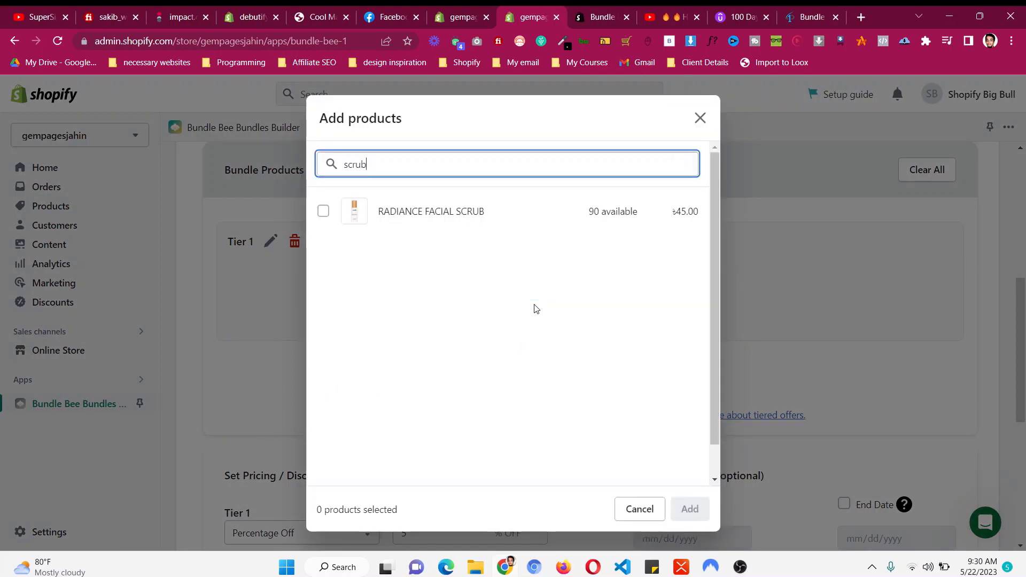
pyautogui.click(458, 213)
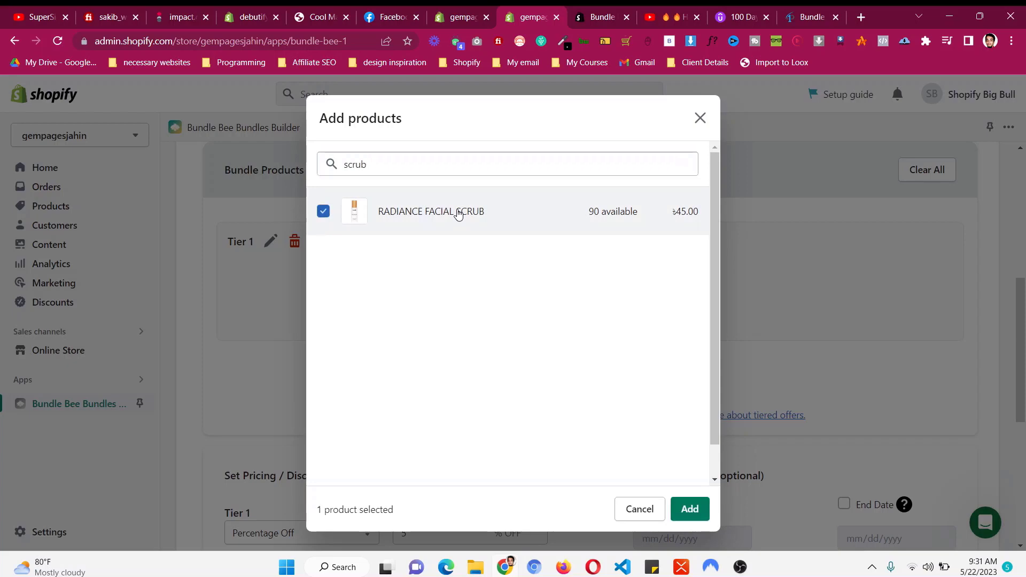
pyautogui.click(689, 508)
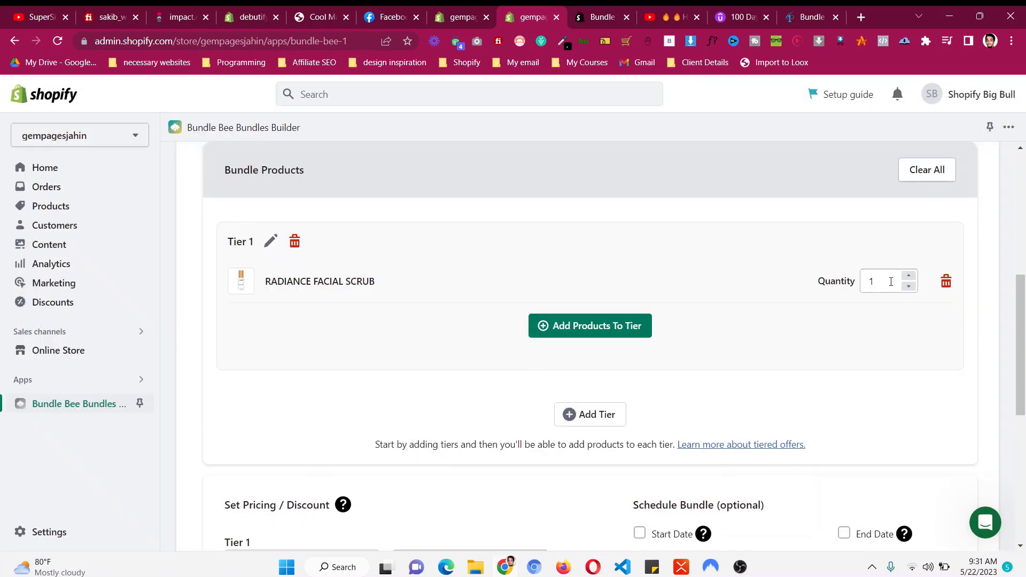
pyautogui.click(890, 281)
pyautogui.click(491, 288)
pyautogui.scroll(-2, 492, 288)
pyautogui.scroll(-3, 491, 287)
pyautogui.click(270, 295)
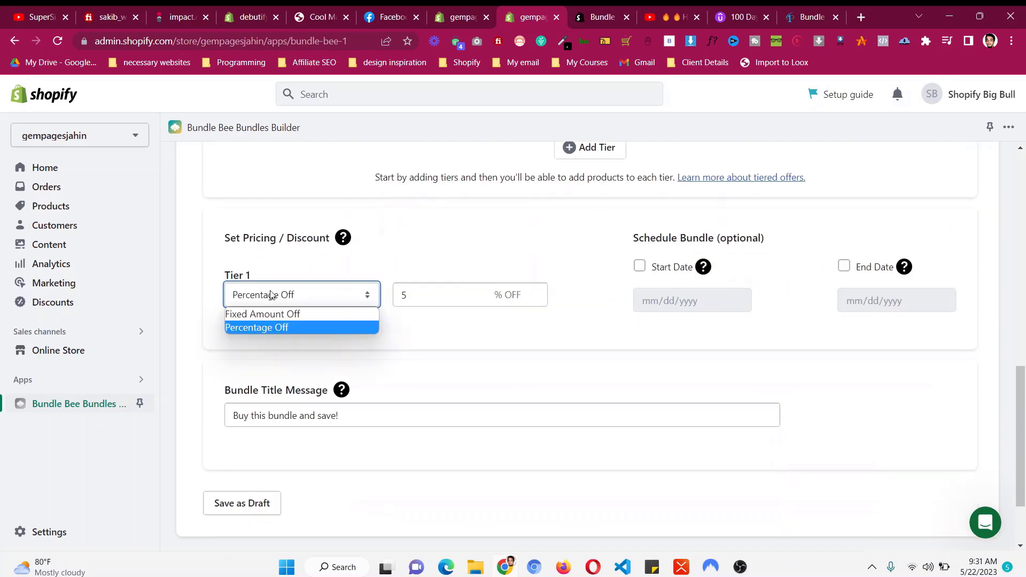
pyautogui.click(278, 315)
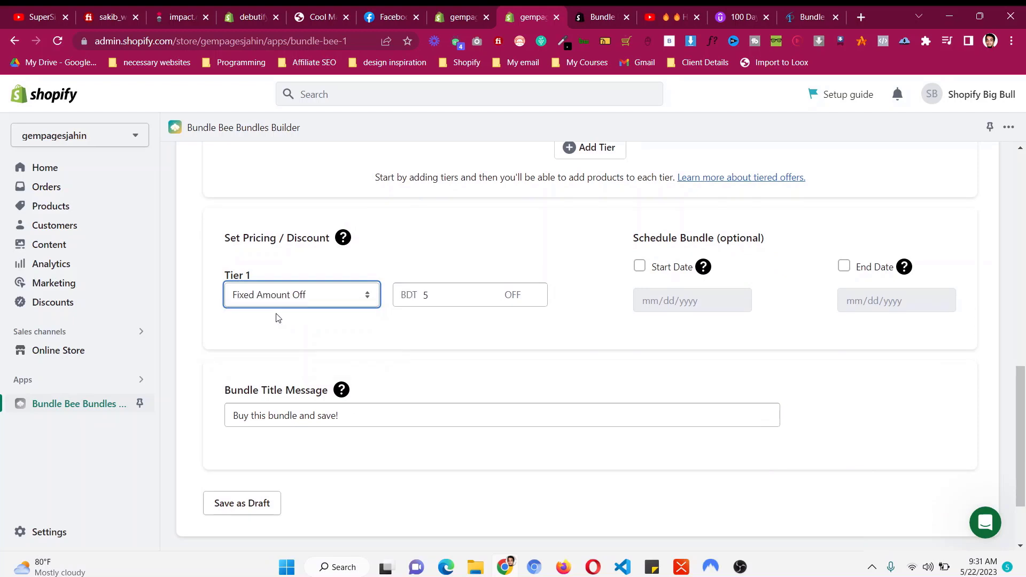
pyautogui.click(335, 298)
pyautogui.click(329, 324)
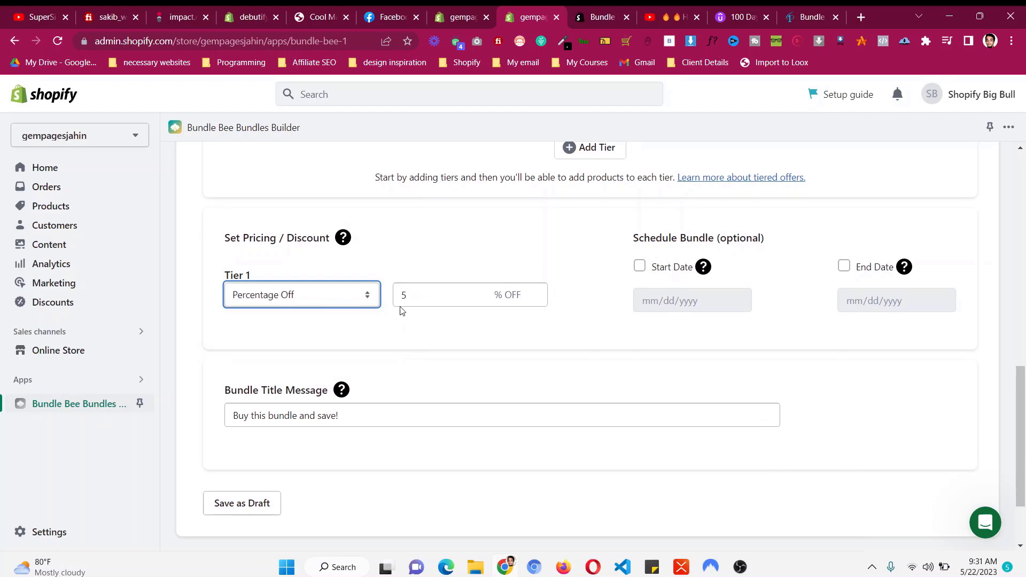
pyautogui.click(417, 302)
pyautogui.click(435, 325)
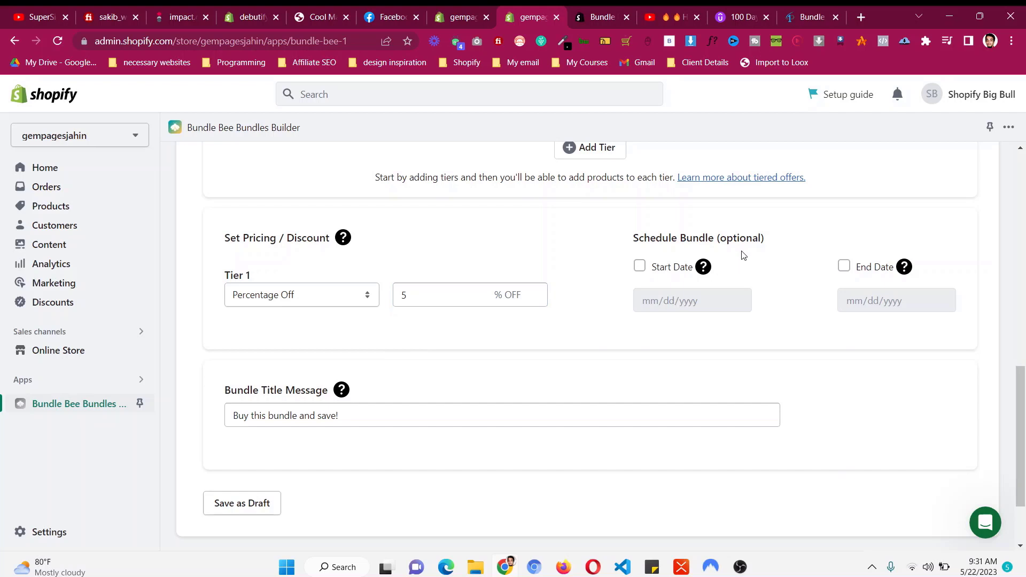
pyautogui.click(681, 269)
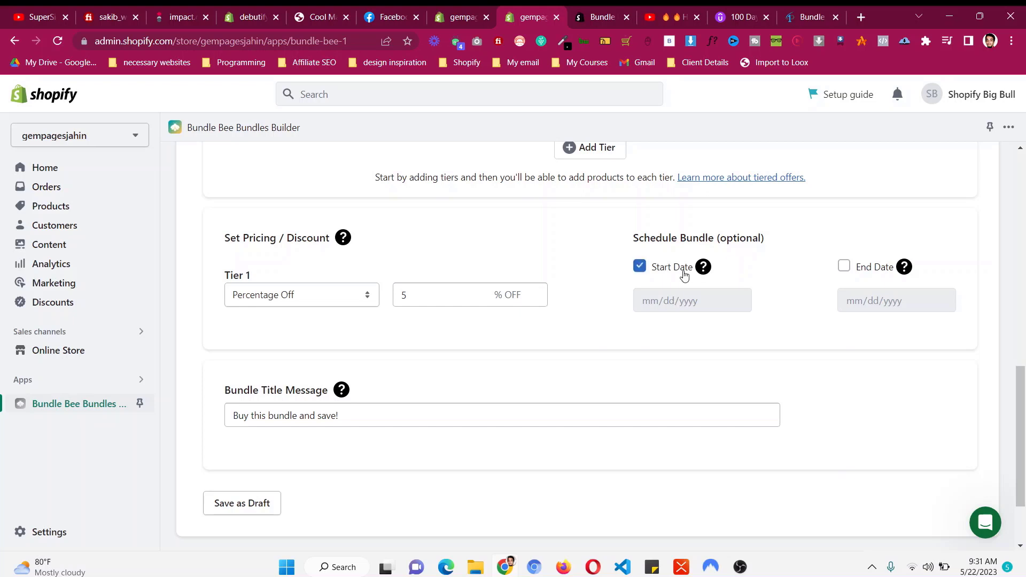
pyautogui.click(886, 272)
pyautogui.click(887, 274)
pyautogui.click(653, 268)
pyautogui.scroll(10, 522, 359)
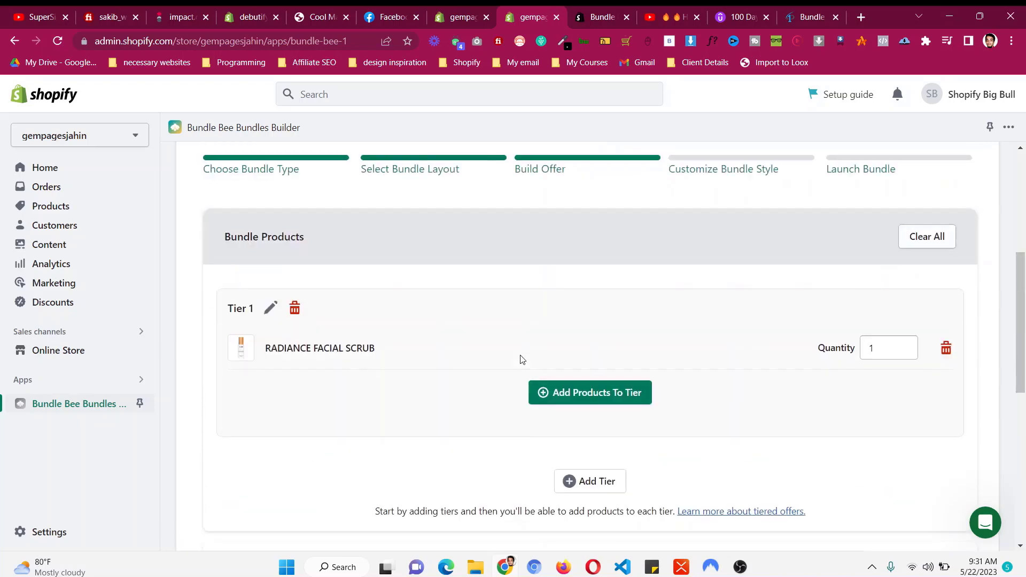
pyautogui.moveTo(500, 294); pyautogui.dragTo(679, 295)
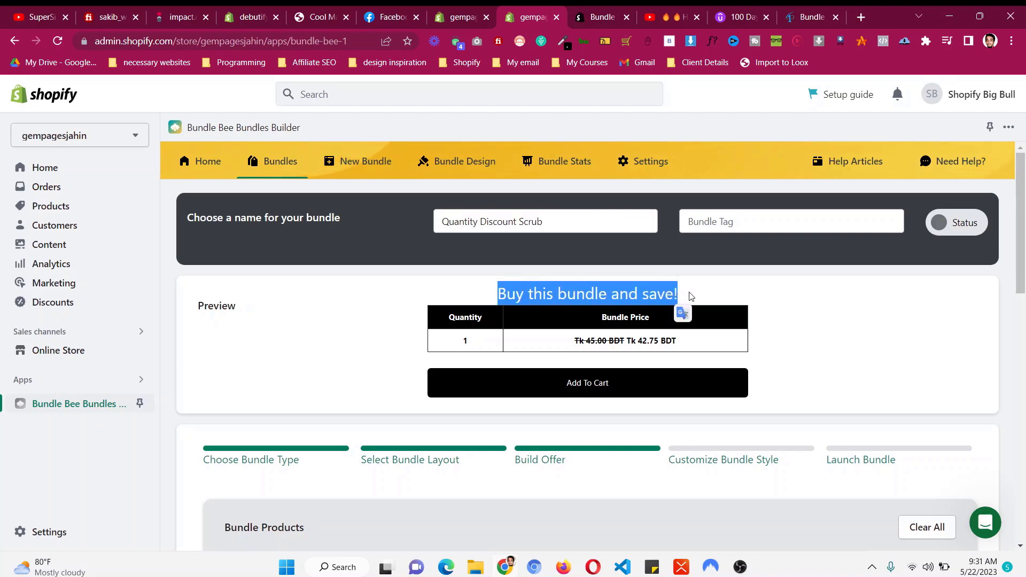
pyautogui.click(687, 293)
pyautogui.scroll(-5, 690, 296)
pyautogui.scroll(-3, 691, 299)
# Add Tier 2 with the RADIANCE FACIAL SCRUB at quantity 2.
pyautogui.scroll(6, 700, 298)
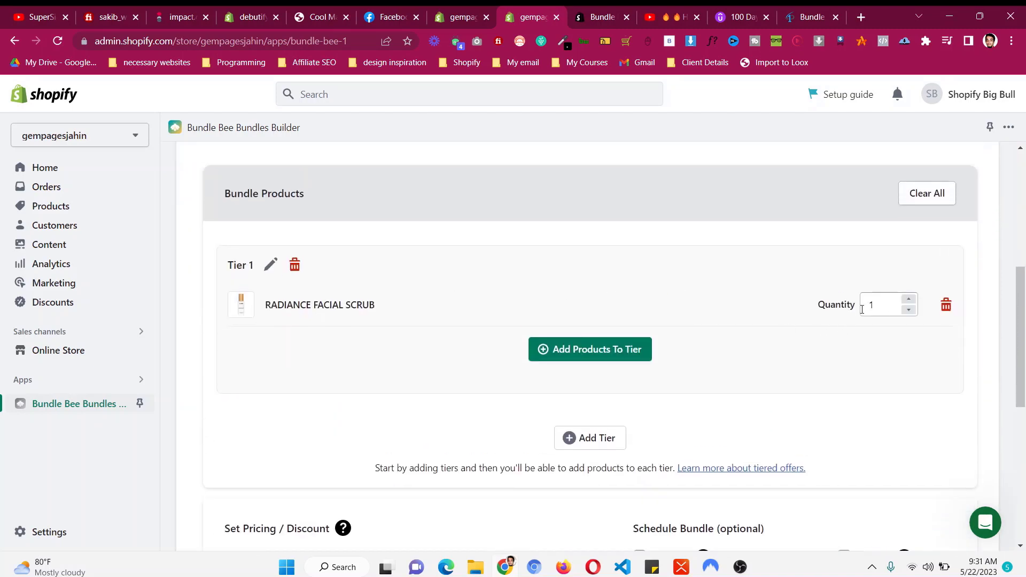
pyautogui.click(570, 355)
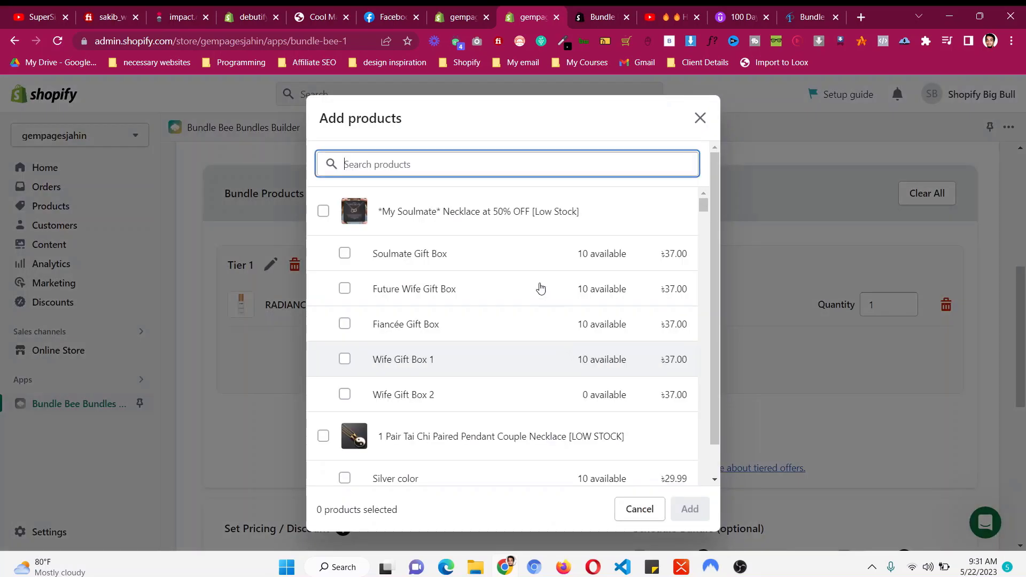
pyautogui.click(696, 128)
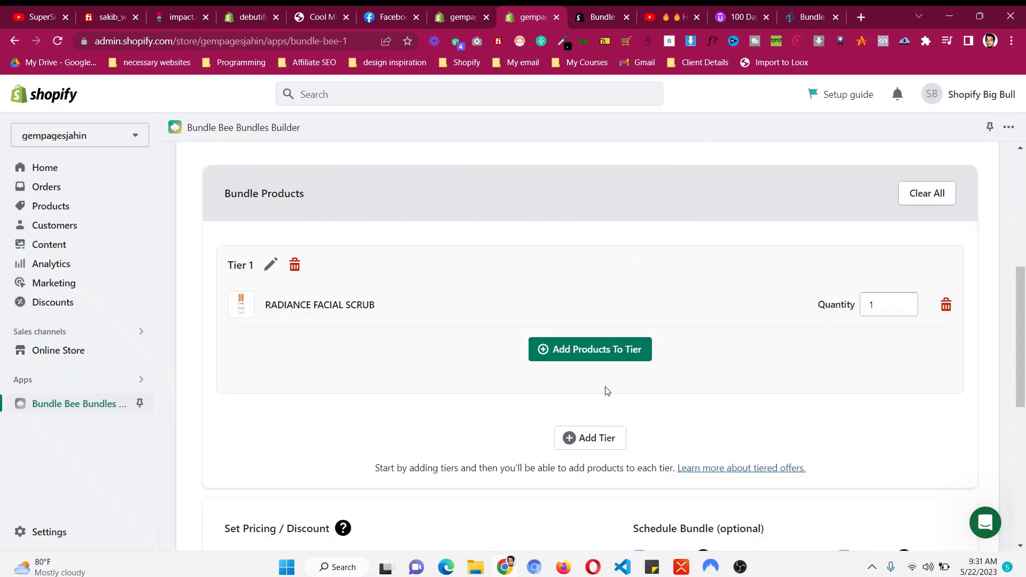
pyautogui.click(595, 443)
pyautogui.scroll(-1, 418, 425)
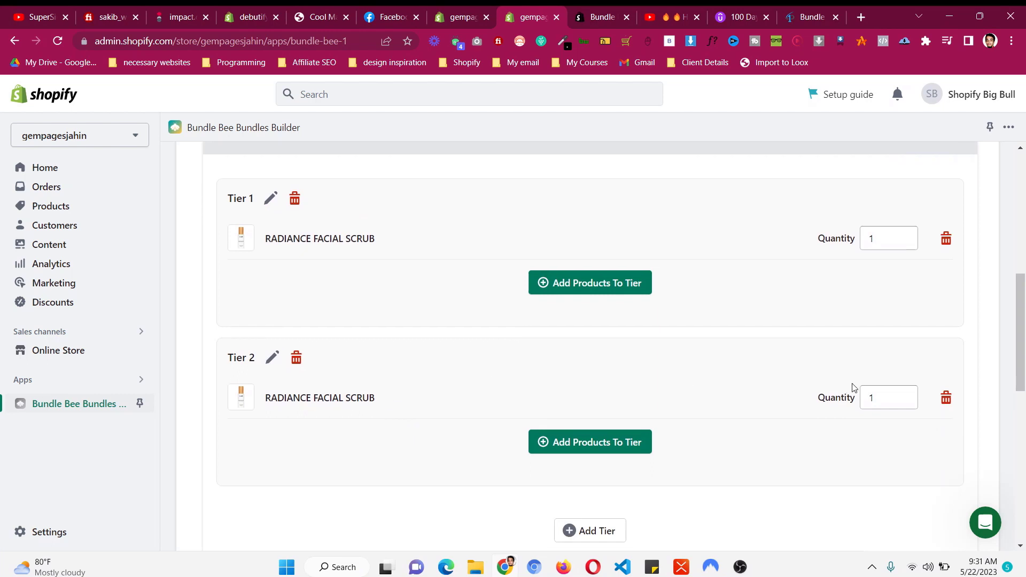
pyautogui.click(910, 393)
pyautogui.scroll(-1, 664, 379)
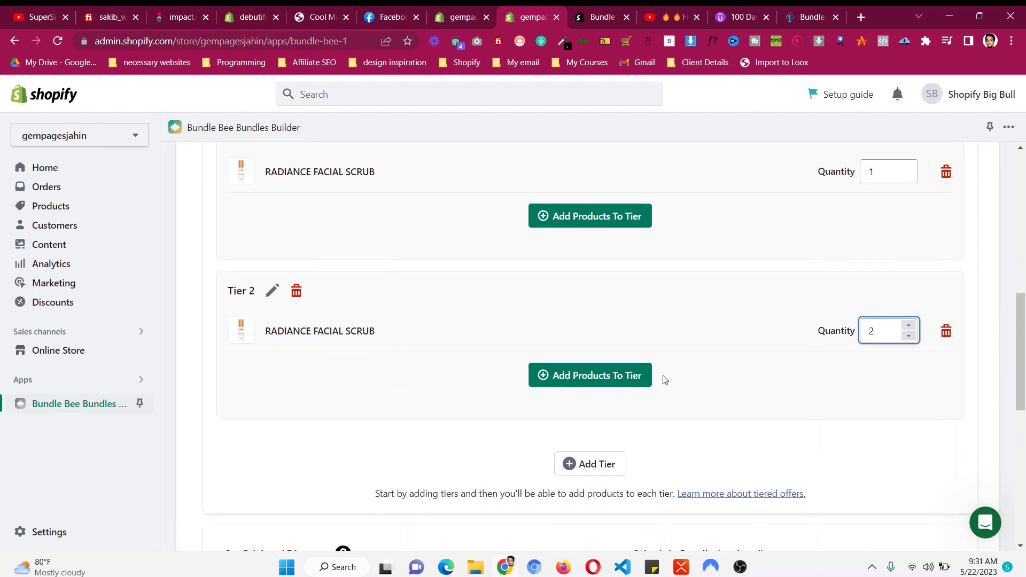
pyautogui.click(699, 358)
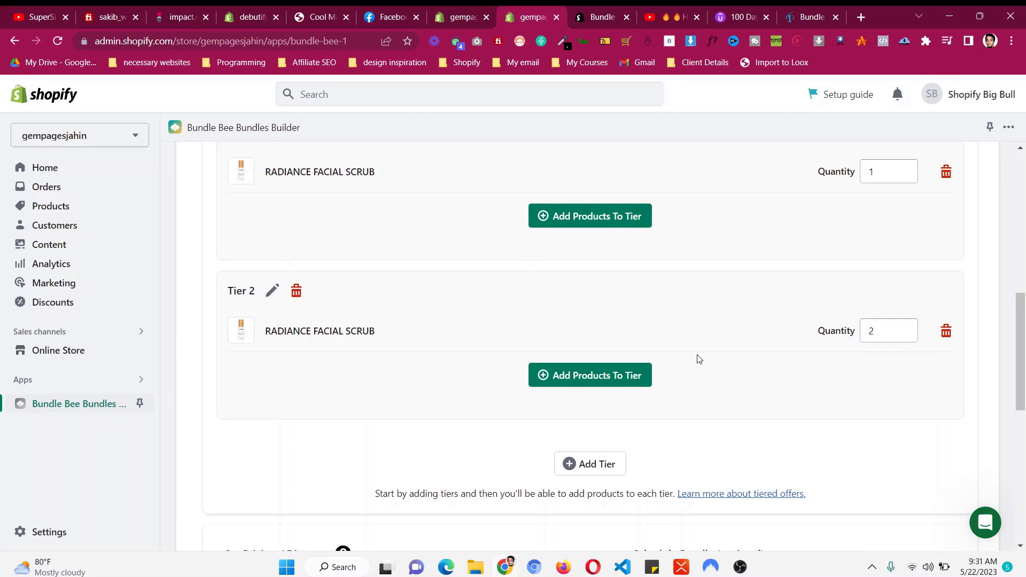
# Set Tier 2's discount to 10% off.
pyautogui.scroll(-6, 699, 358)
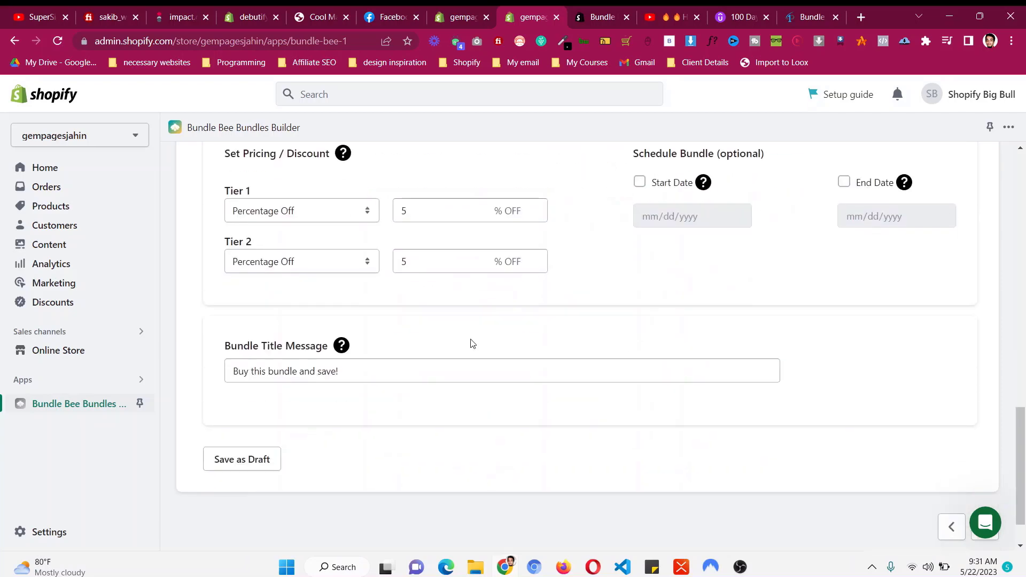
pyautogui.click(418, 263)
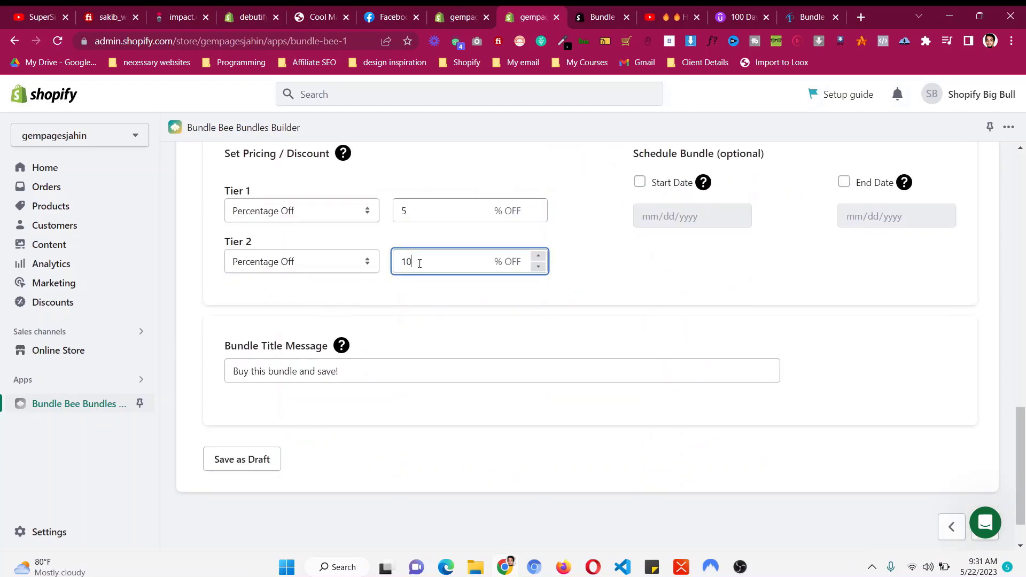
pyautogui.write('10')
pyautogui.click(540, 300)
# Add Tier 3 with quantity 3 and a 15% discount.
pyautogui.scroll(5, 634, 343)
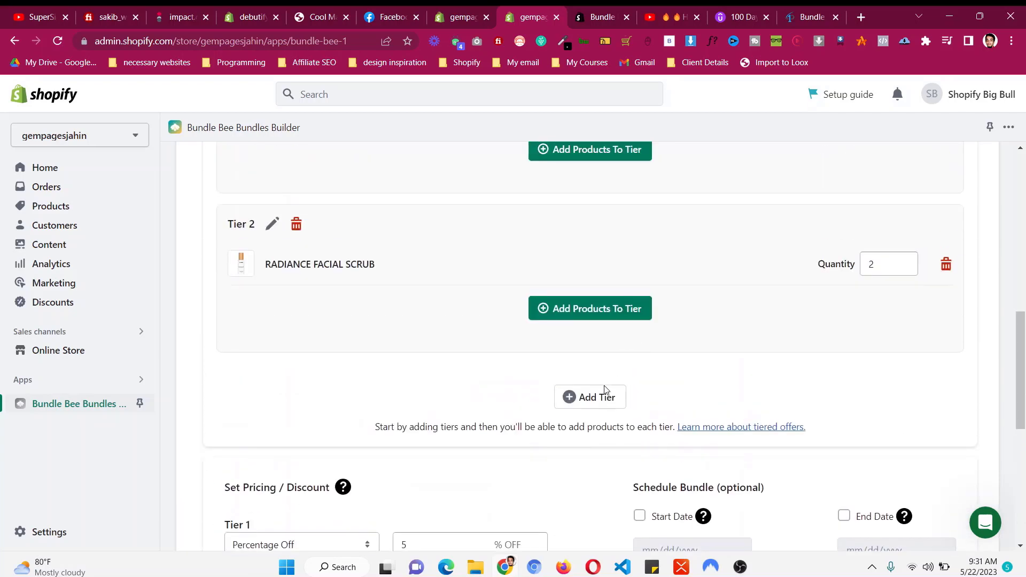
pyautogui.click(604, 394)
pyautogui.scroll(-3, 585, 407)
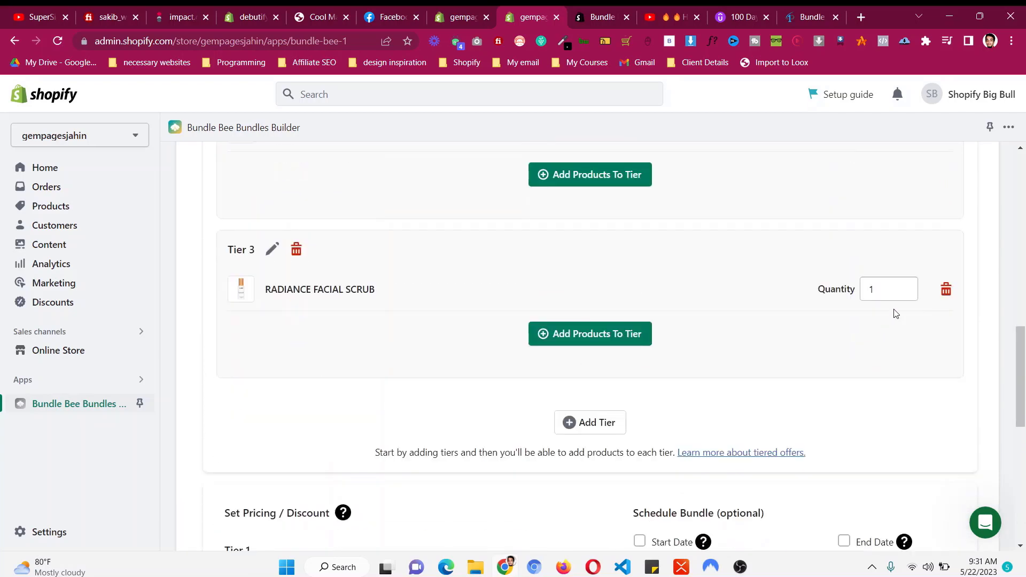
pyautogui.doubleClick(908, 283)
pyautogui.click(775, 372)
pyautogui.scroll(-5, 755, 373)
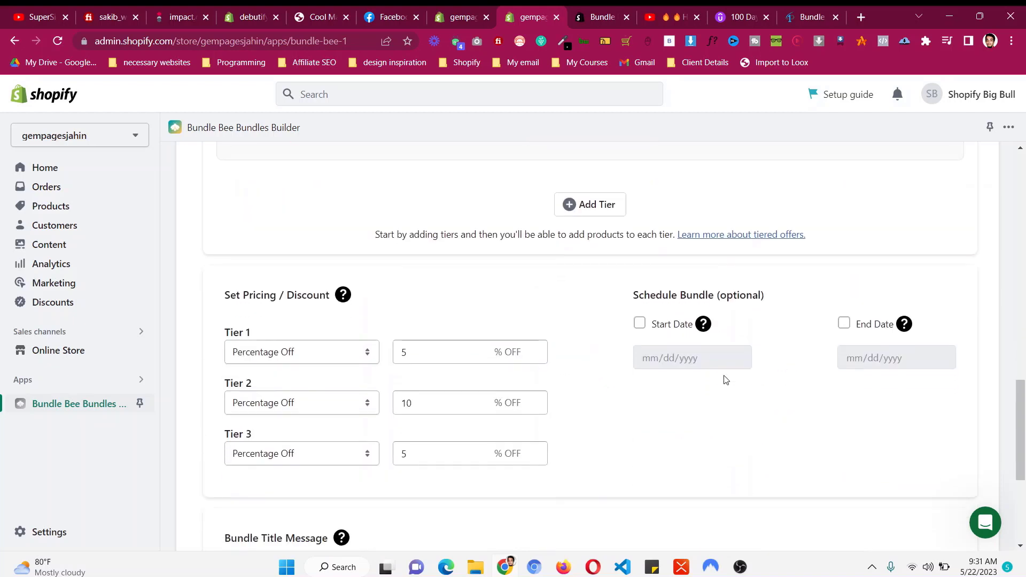
pyautogui.doubleClick(410, 411)
pyautogui.write('15')
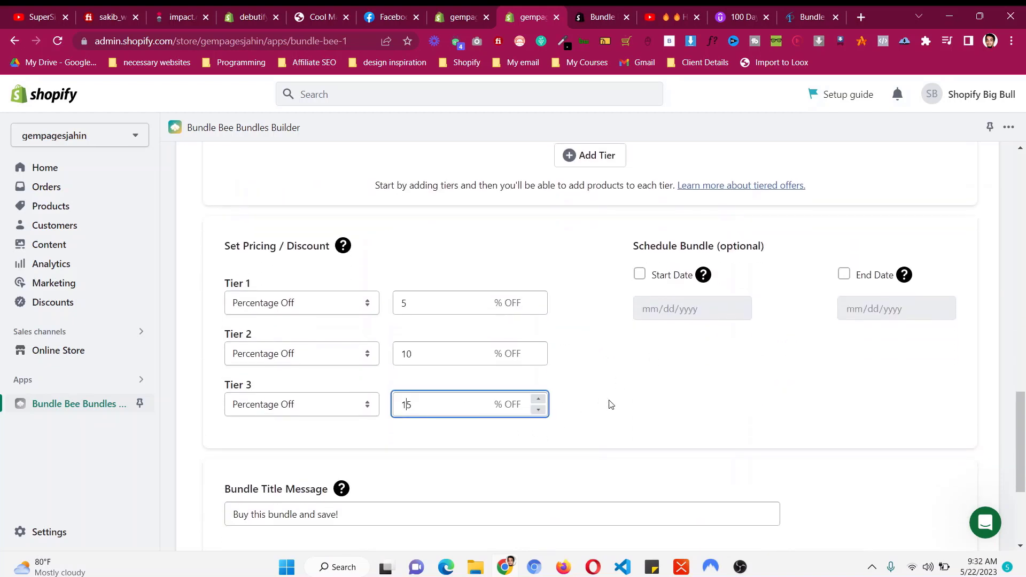
pyautogui.click(611, 405)
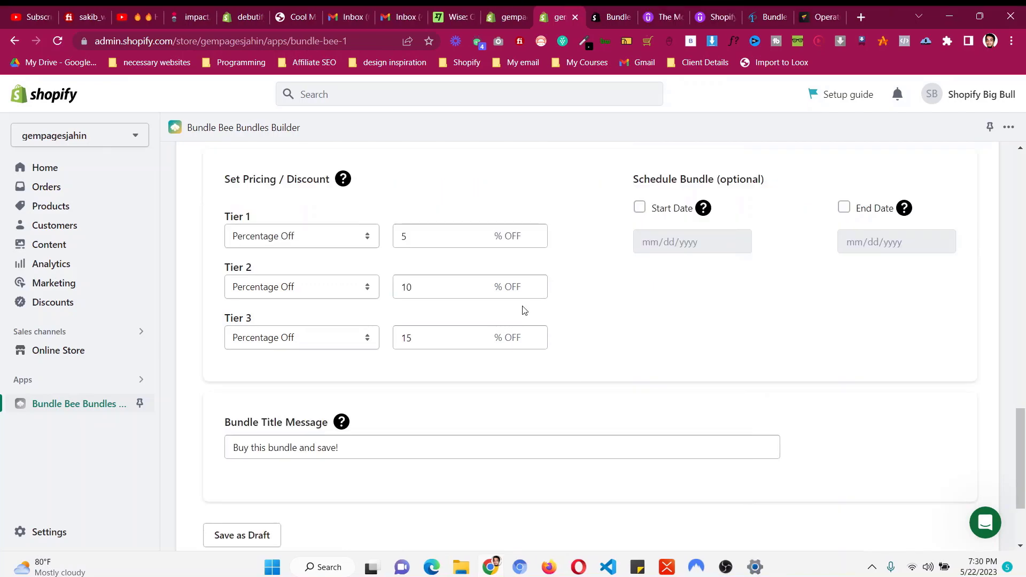
pyautogui.scroll(5, 522, 308)
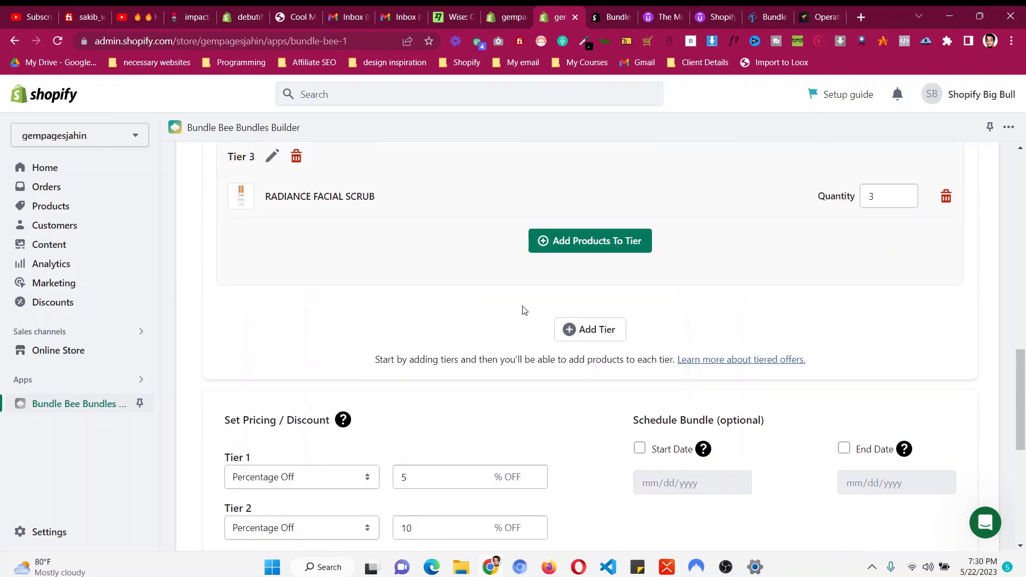
pyautogui.scroll(-4, 525, 362)
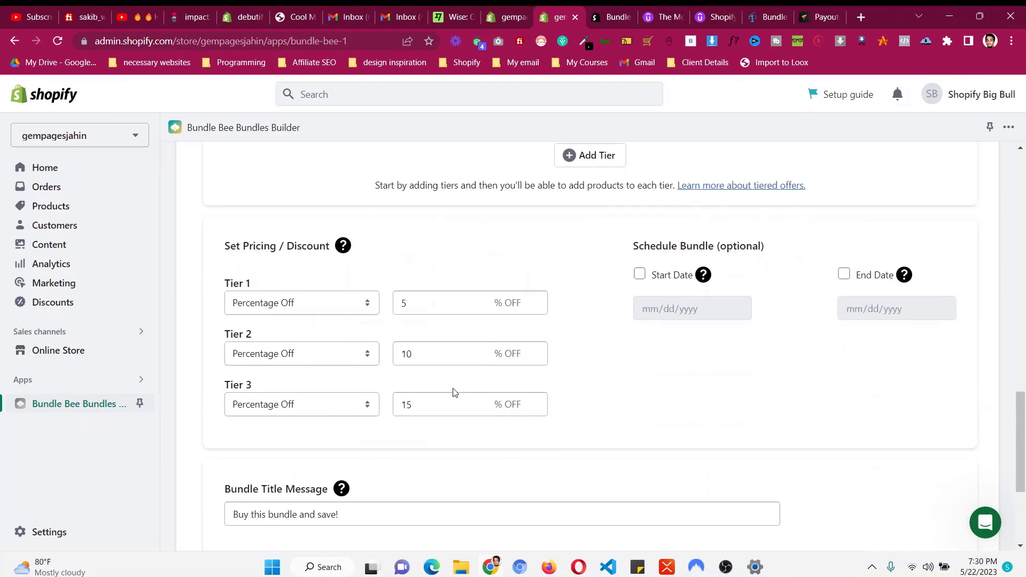
pyautogui.scroll(3, 585, 299)
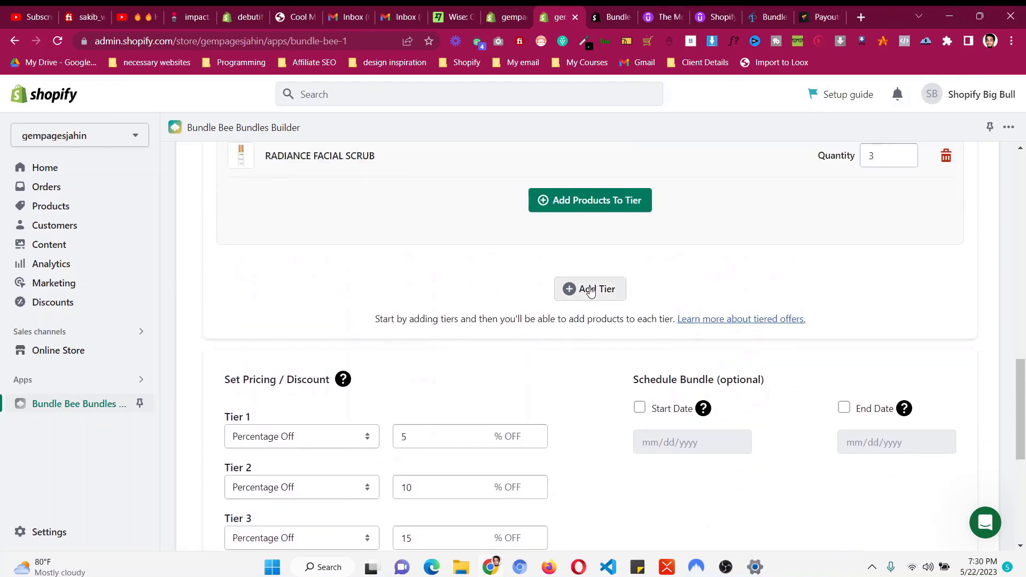
# Add Tier 4 and raise its scrub quantity to 4.
pyautogui.click(590, 291)
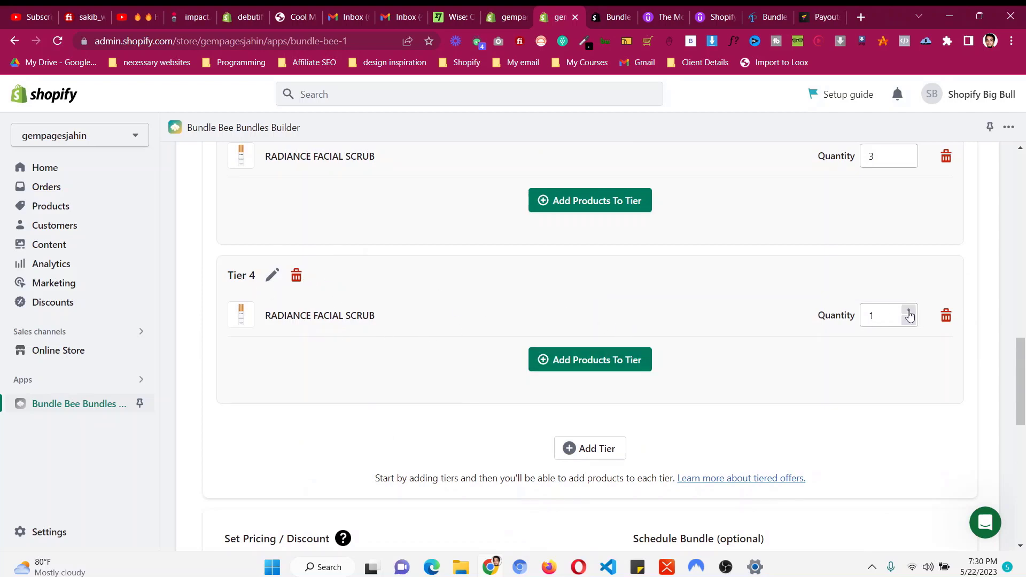
pyautogui.click(908, 311)
pyautogui.click(909, 311)
pyautogui.click(629, 360)
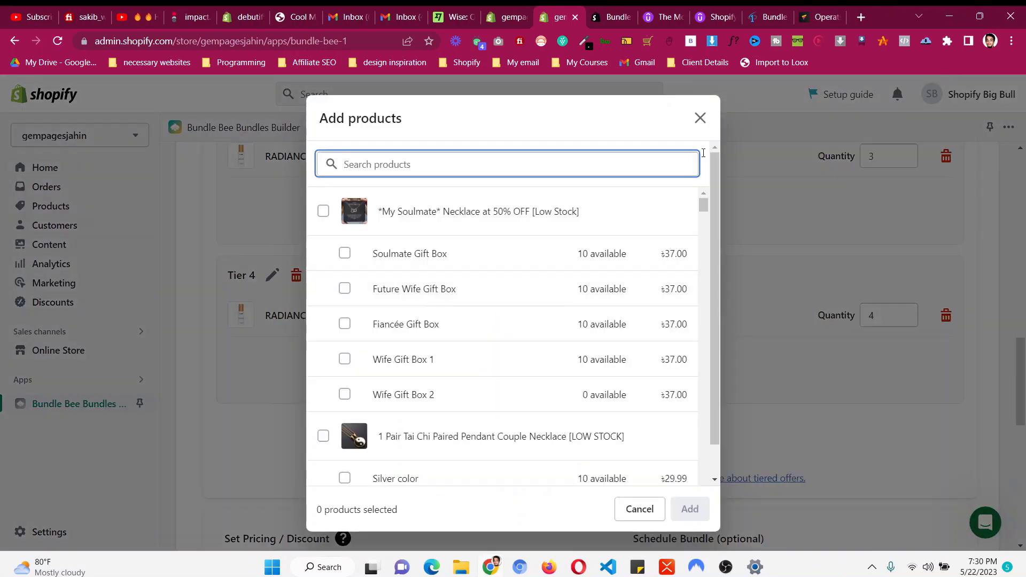
pyautogui.click(700, 120)
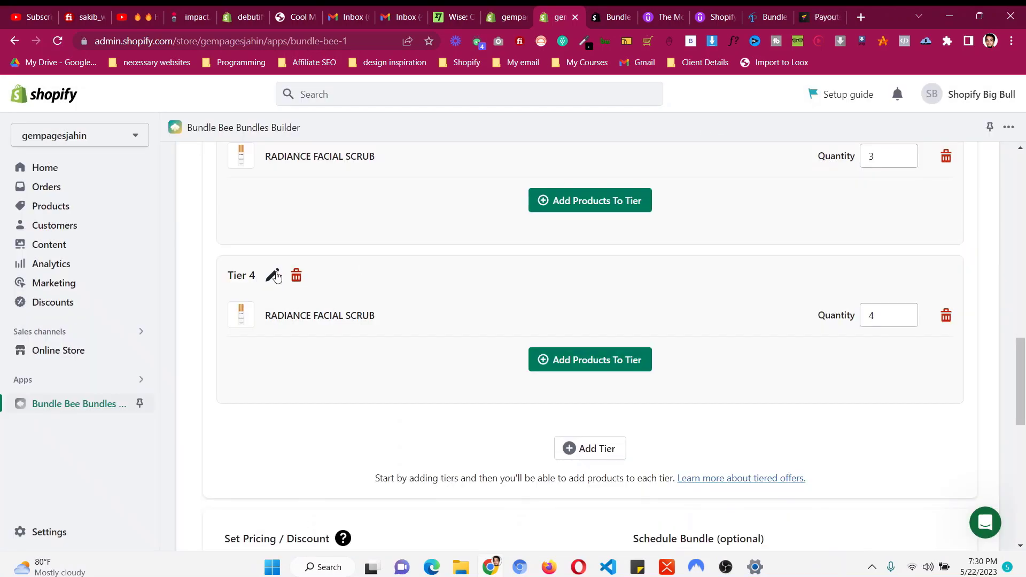
pyautogui.scroll(6, 276, 276)
pyautogui.scroll(9, 276, 276)
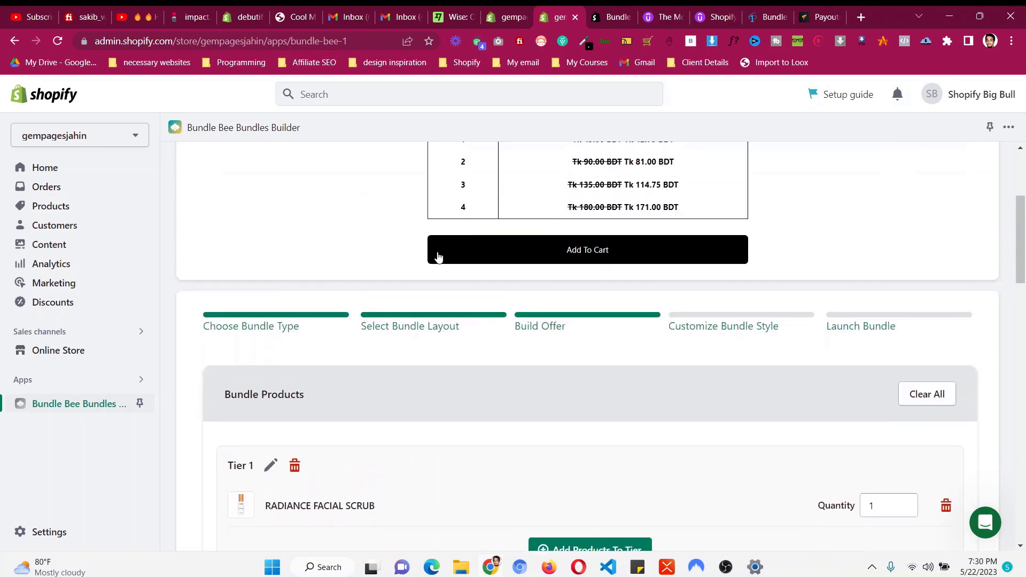
pyautogui.scroll(-10, 438, 374)
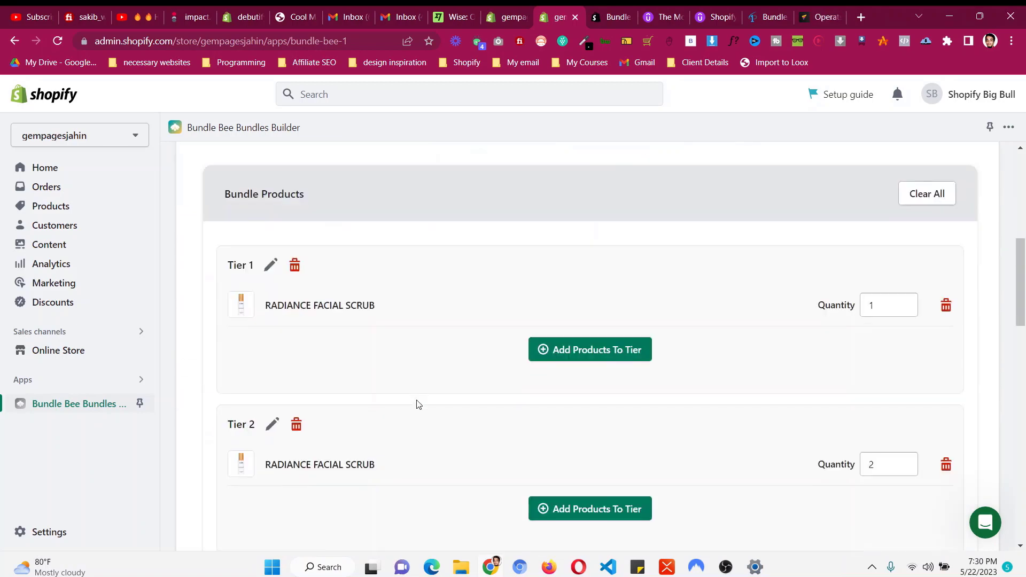
# Set Tier 4's discount to 20% off, leaving the Tier 3 name unchanged.
pyautogui.click(273, 383)
pyautogui.click(279, 386)
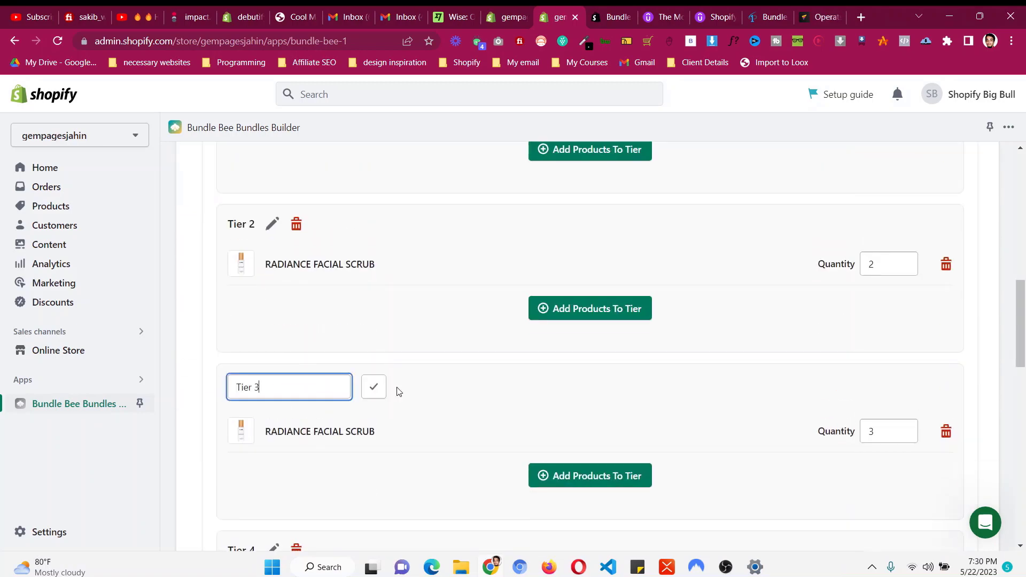
pyautogui.click(405, 376)
pyautogui.scroll(-9, 406, 375)
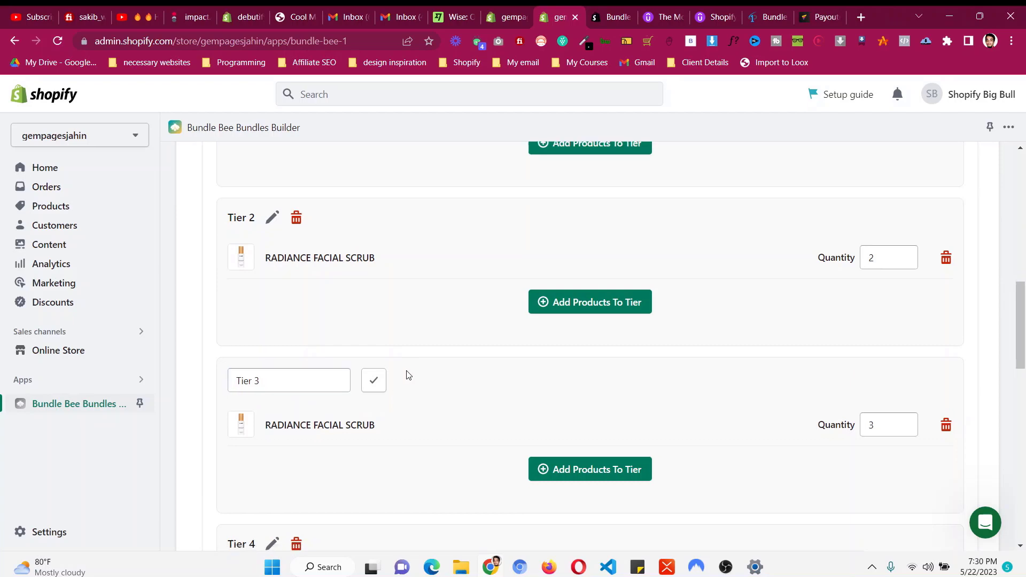
pyautogui.scroll(-3, 409, 375)
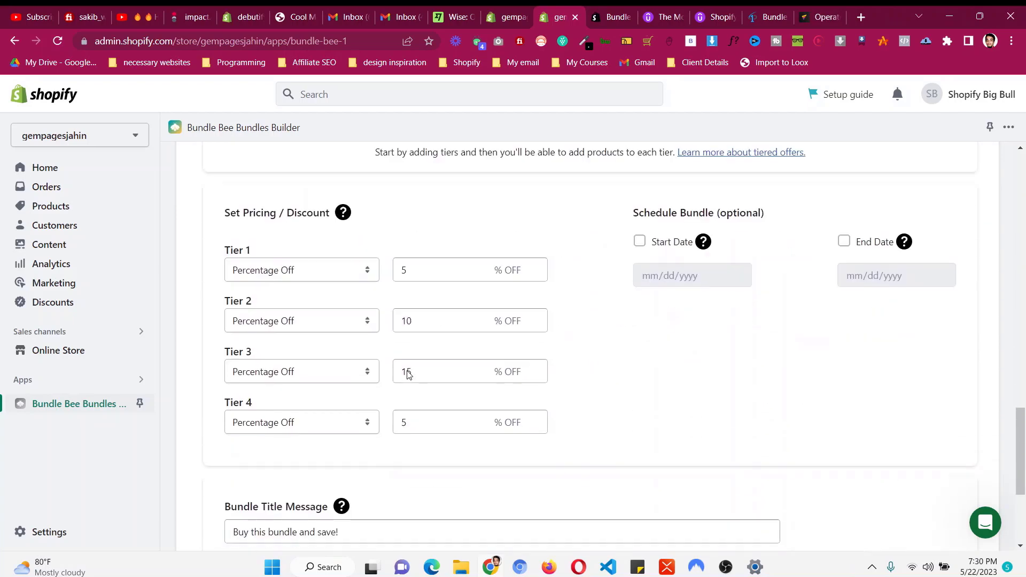
pyautogui.click(424, 419)
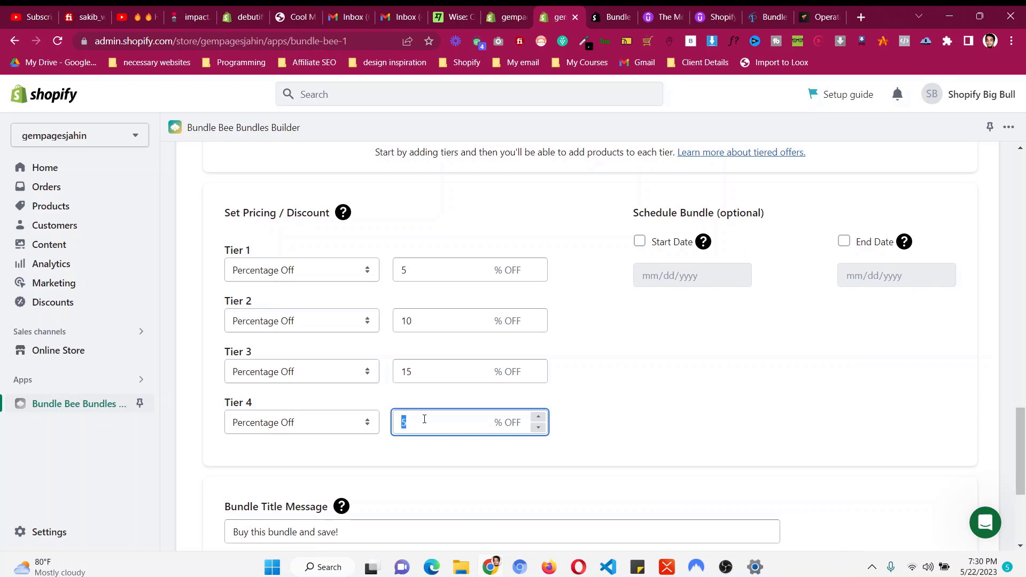
pyautogui.write('20')
pyautogui.click(630, 353)
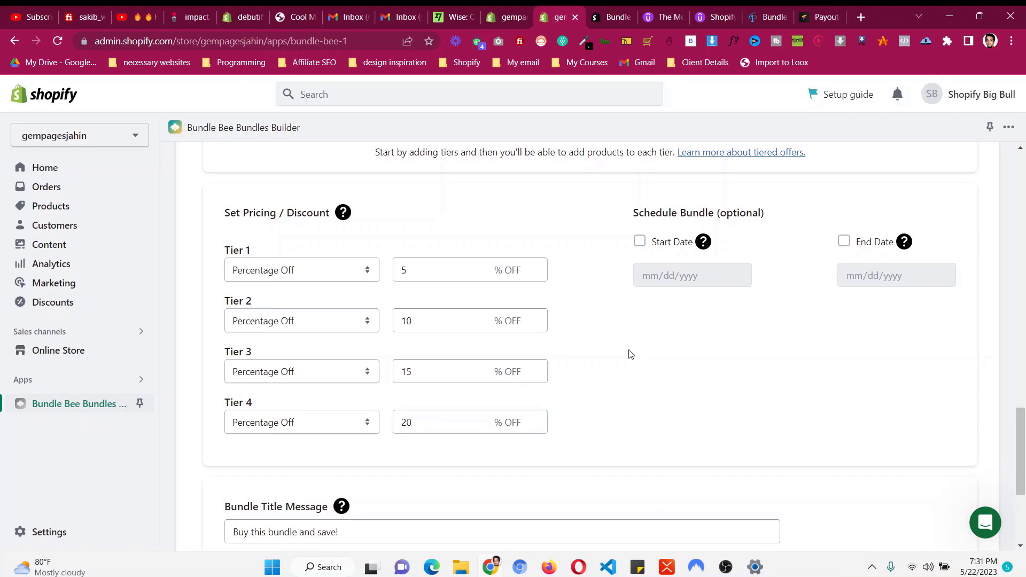
pyautogui.scroll(-4, 630, 353)
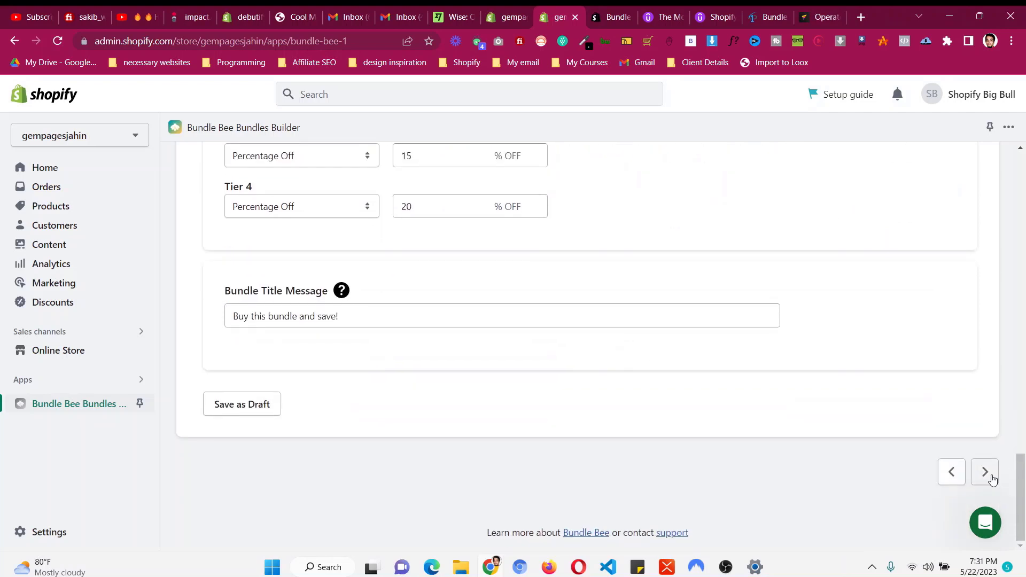
# Advance to the custom style step and expand the Text settings.
pyautogui.click(984, 472)
pyautogui.scroll(-6, 903, 388)
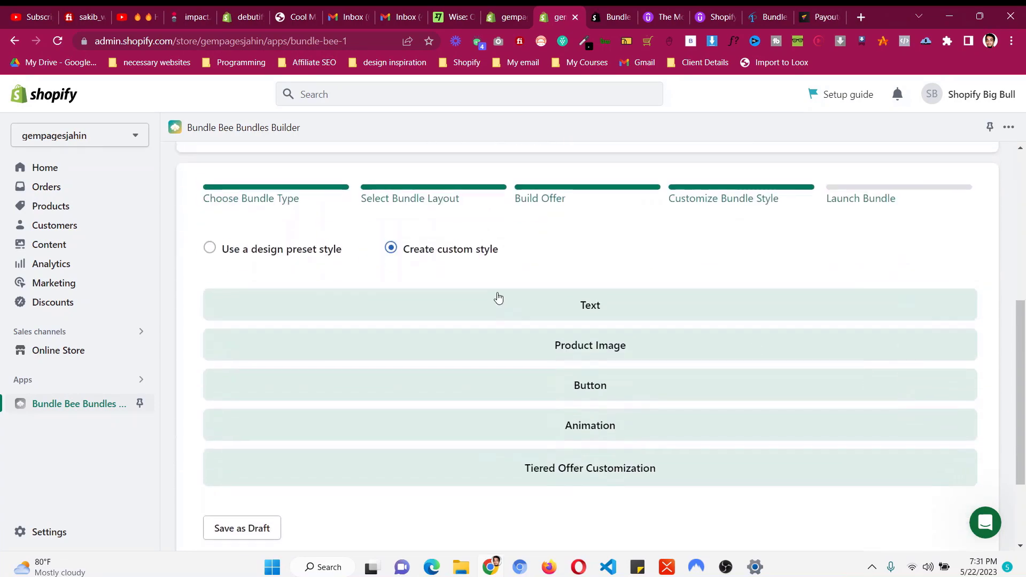
pyautogui.scroll(5, 498, 297)
pyautogui.scroll(-4, 497, 296)
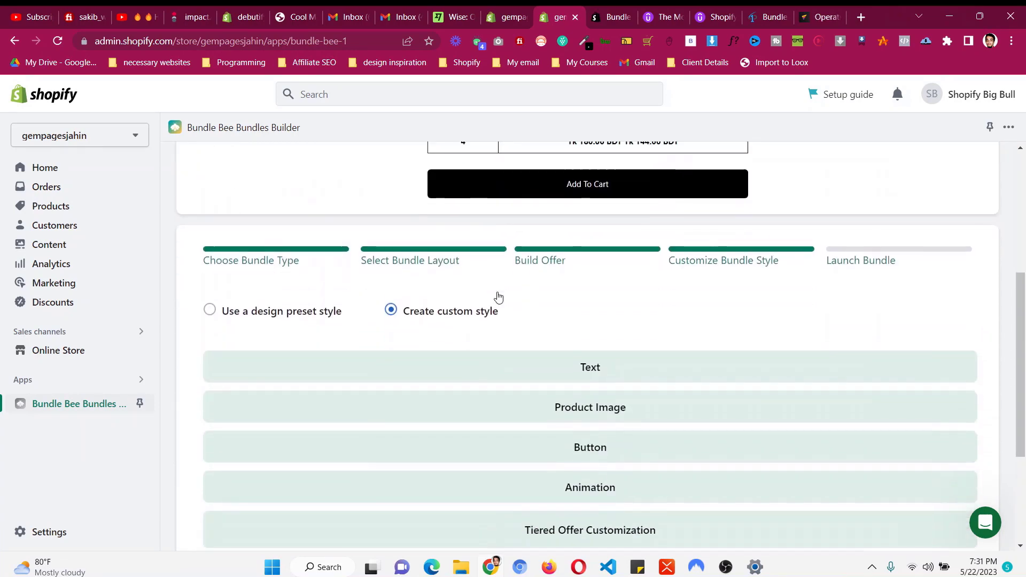
pyautogui.scroll(2, 496, 295)
pyautogui.scroll(1, 494, 295)
pyautogui.scroll(-2, 494, 294)
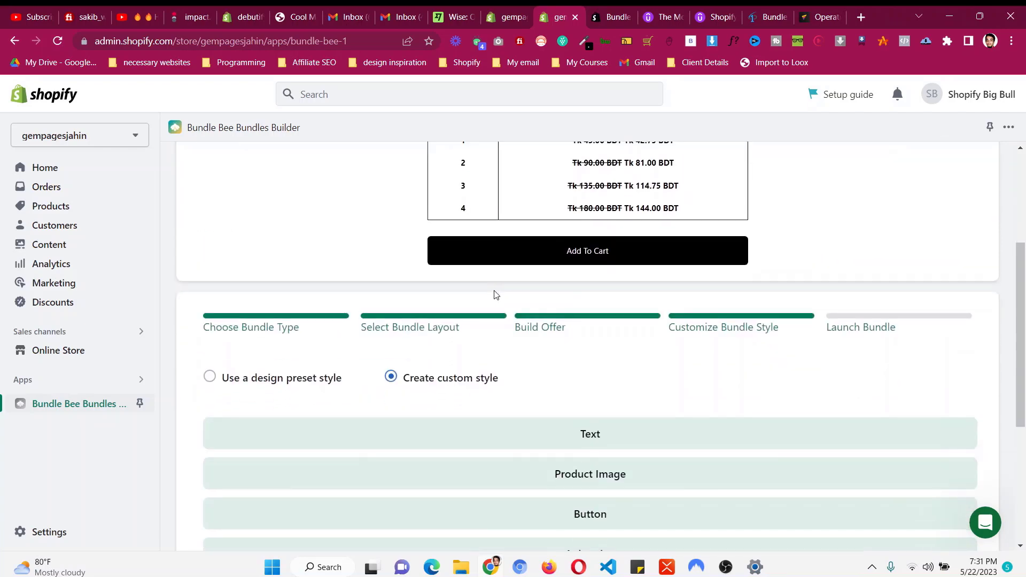
pyautogui.click(555, 436)
pyautogui.scroll(-3, 553, 348)
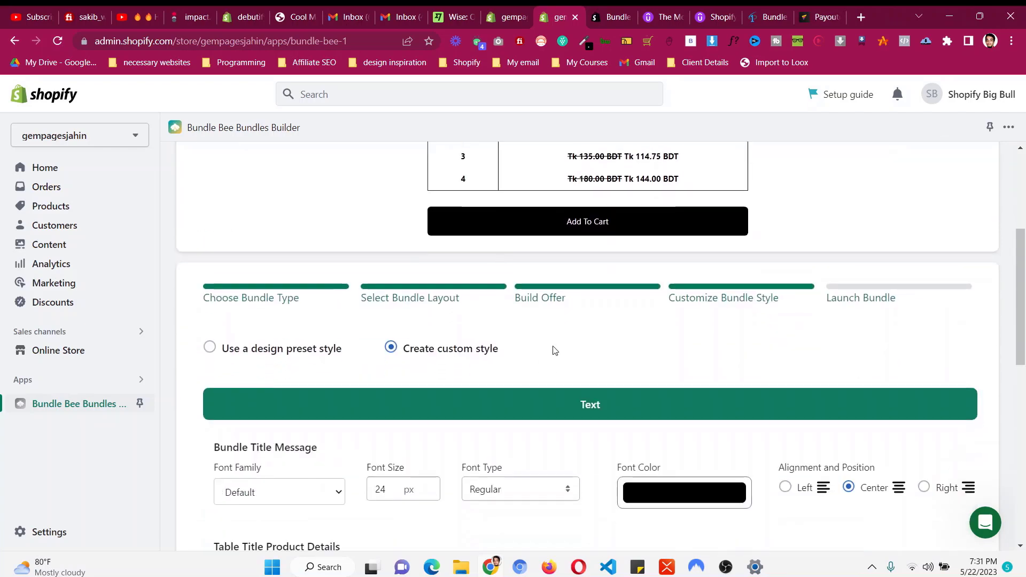
pyautogui.scroll(6, 689, 321)
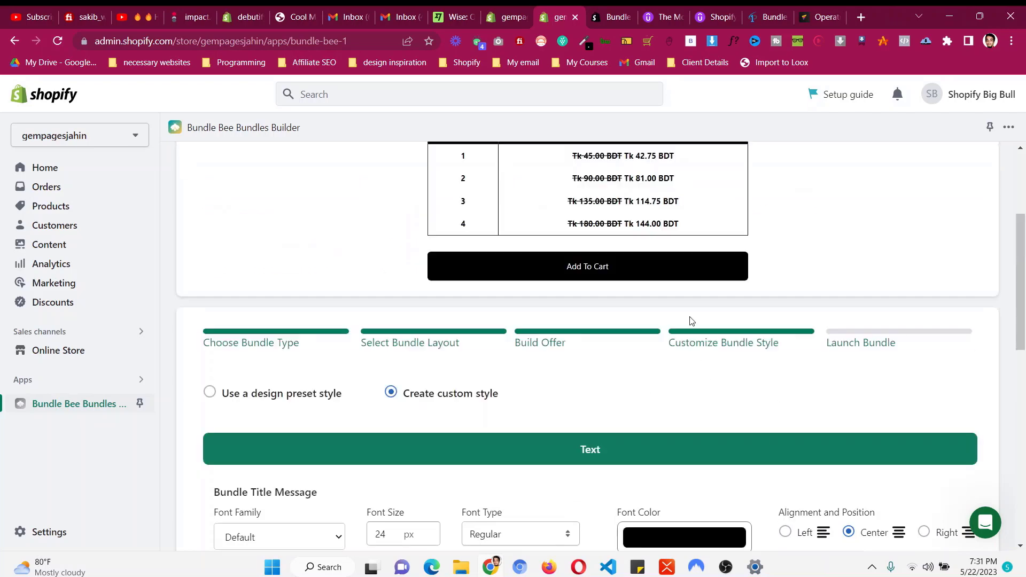
pyautogui.scroll(-6, 655, 449)
pyautogui.scroll(-3, 383, 286)
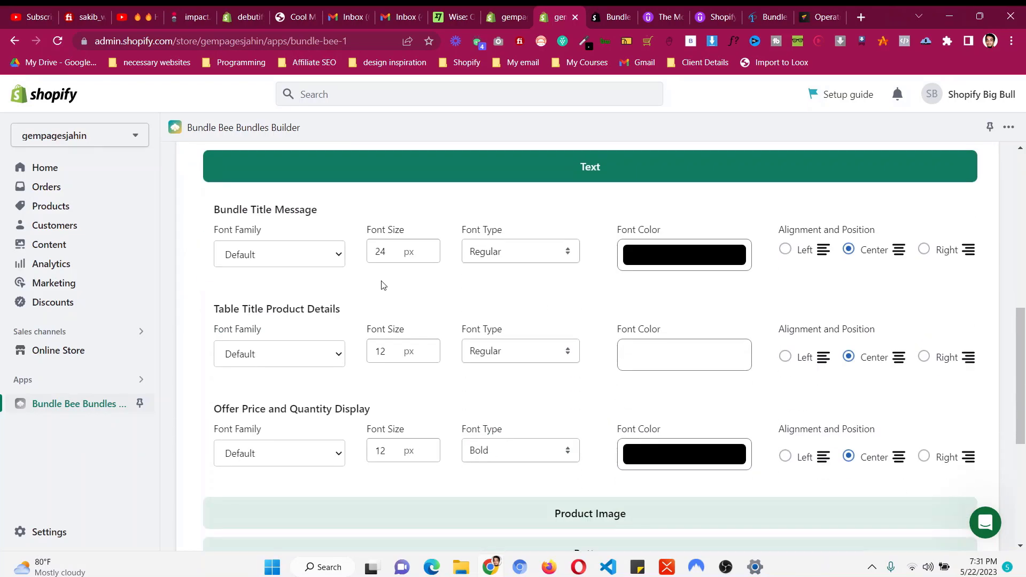
# Set the Bundle Title Message font size to 30 and font type to Bold.
pyautogui.click(384, 251)
pyautogui.click(432, 246)
pyautogui.click(433, 246)
pyautogui.click(432, 247)
pyautogui.click(432, 246)
pyautogui.click(433, 247)
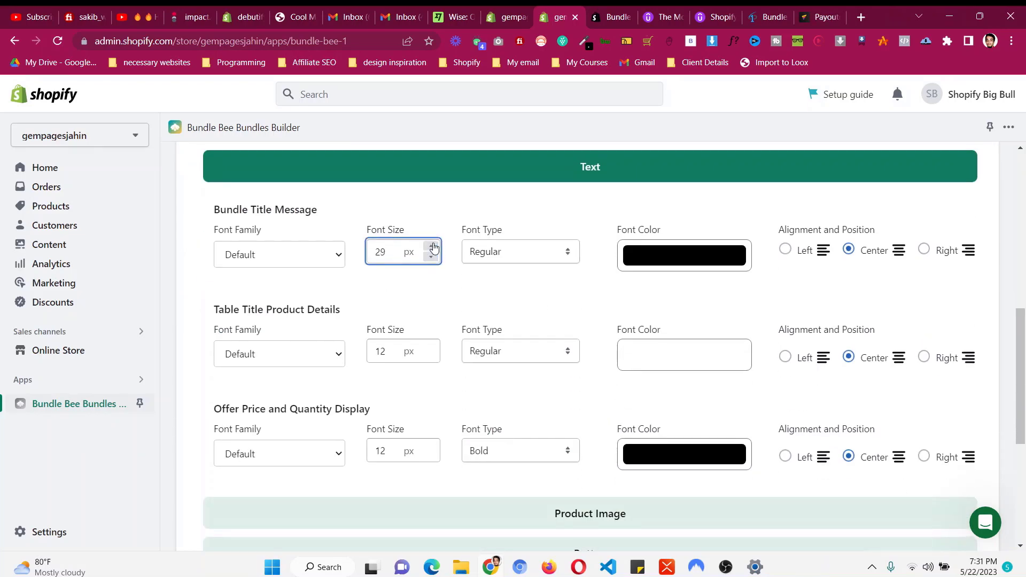
pyautogui.click(433, 246)
pyautogui.click(506, 257)
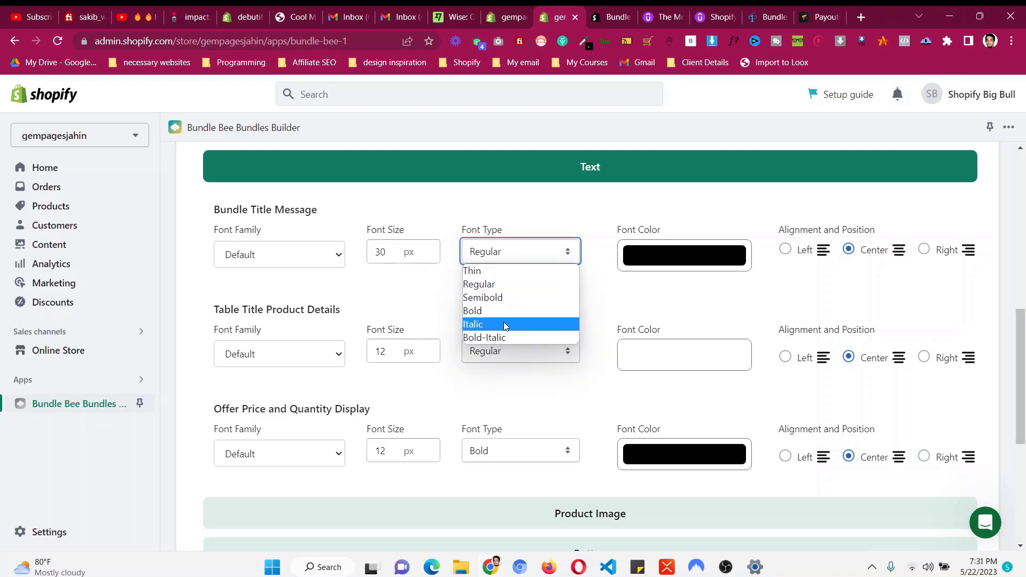
pyautogui.click(504, 323)
pyautogui.scroll(8, 536, 273)
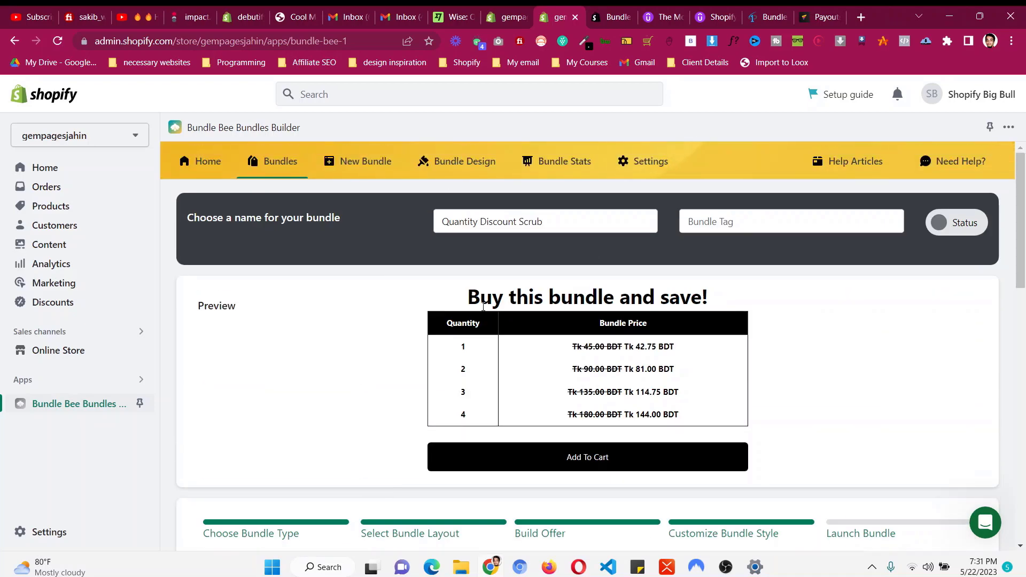
pyautogui.scroll(-8, 483, 306)
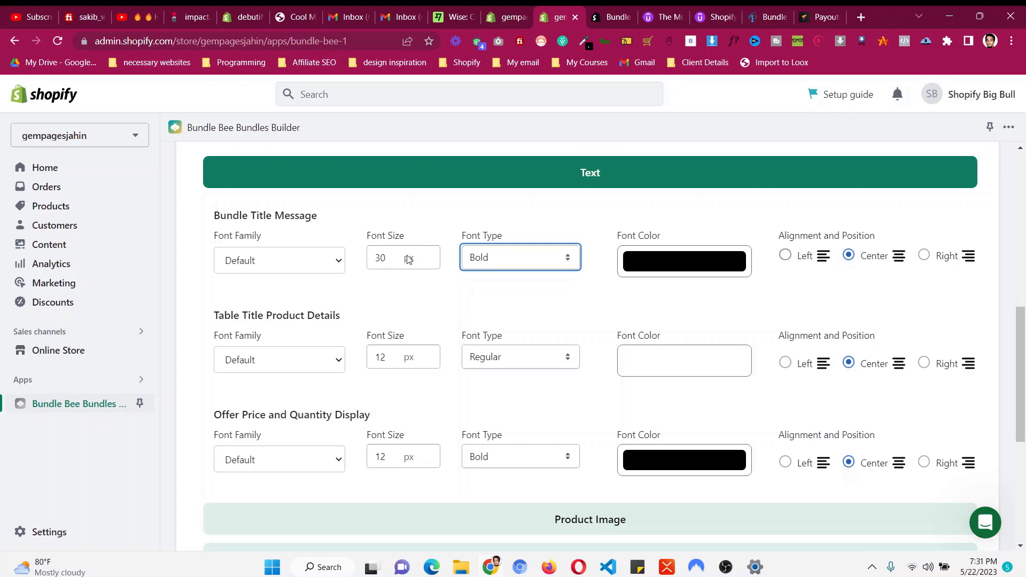
pyautogui.scroll(-4, 264, 320)
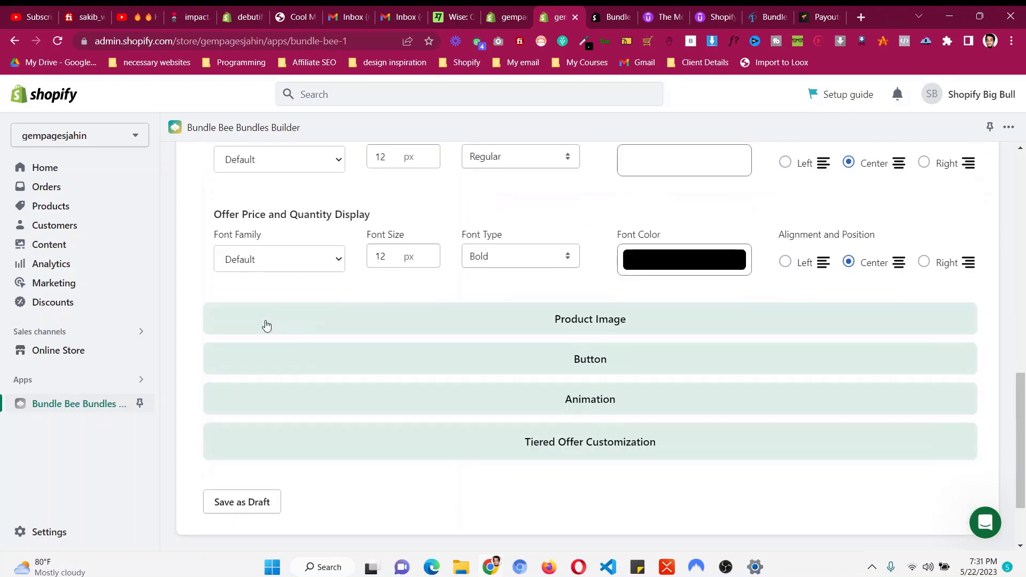
# Set the tiered offer table header background colour to red (#FF0A0A).
pyautogui.click(559, 366)
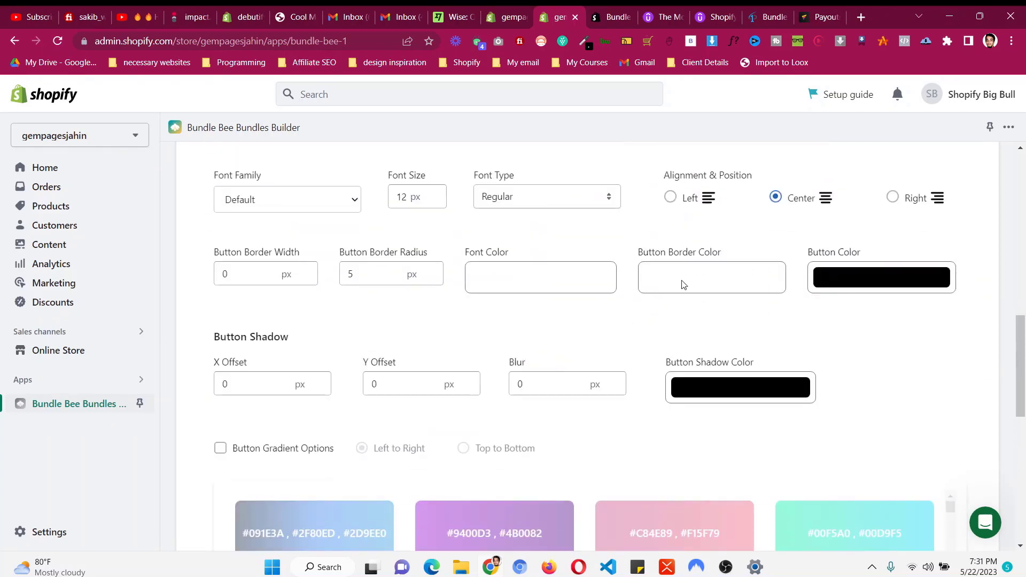
pyautogui.scroll(3, 682, 285)
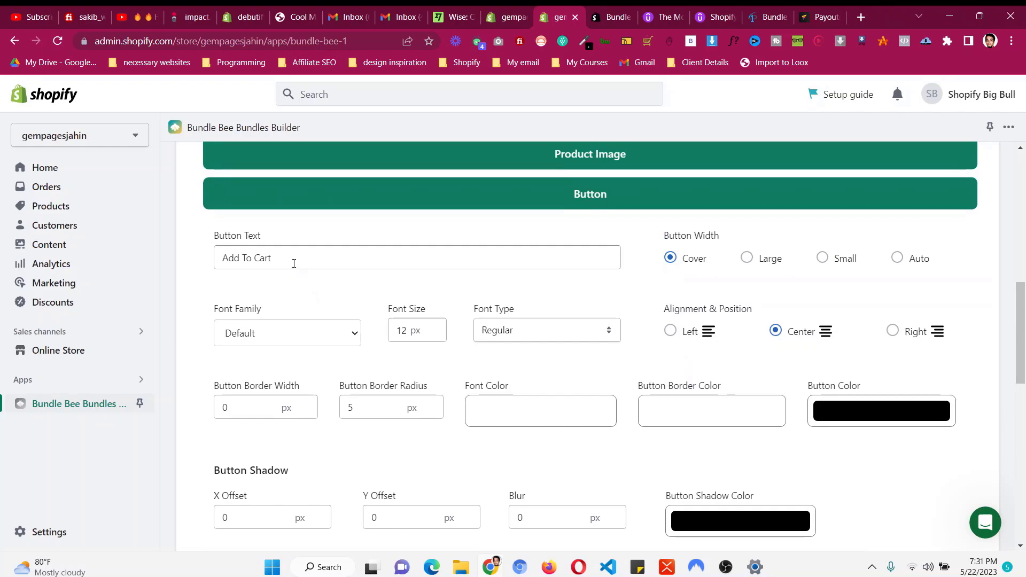
pyautogui.scroll(9, 294, 263)
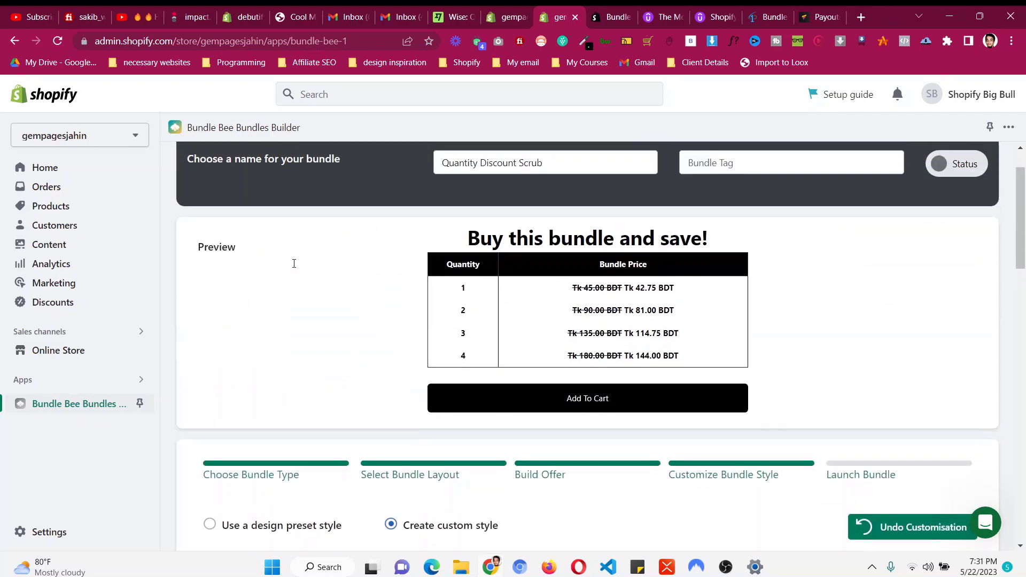
pyautogui.scroll(-15, 293, 263)
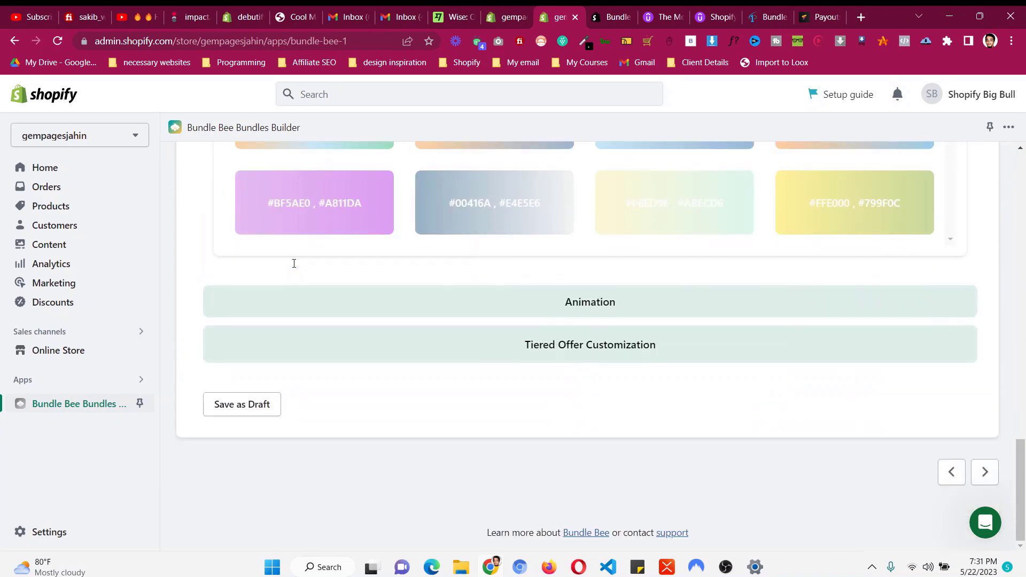
pyautogui.click(525, 348)
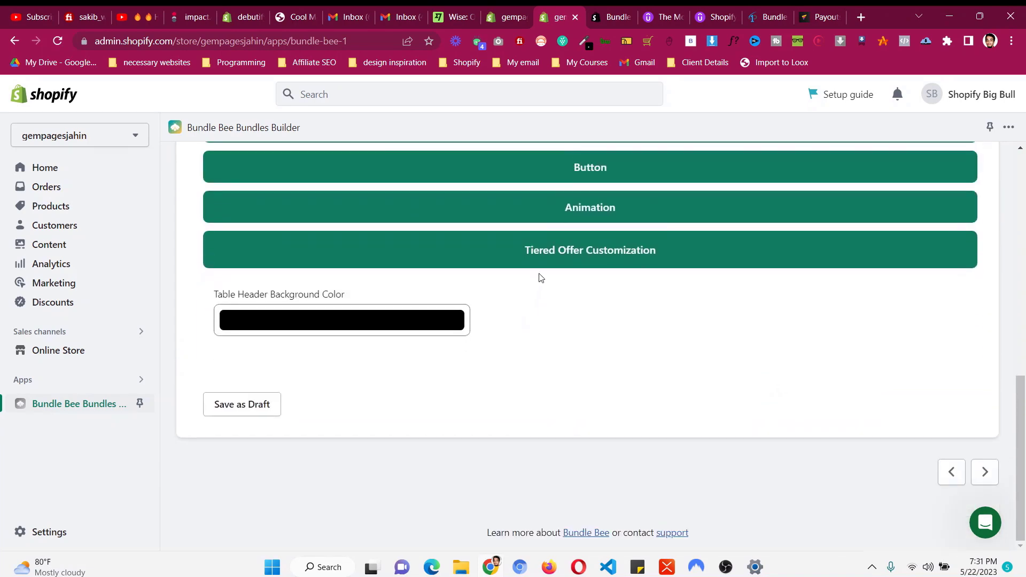
pyautogui.scroll(10, 365, 303)
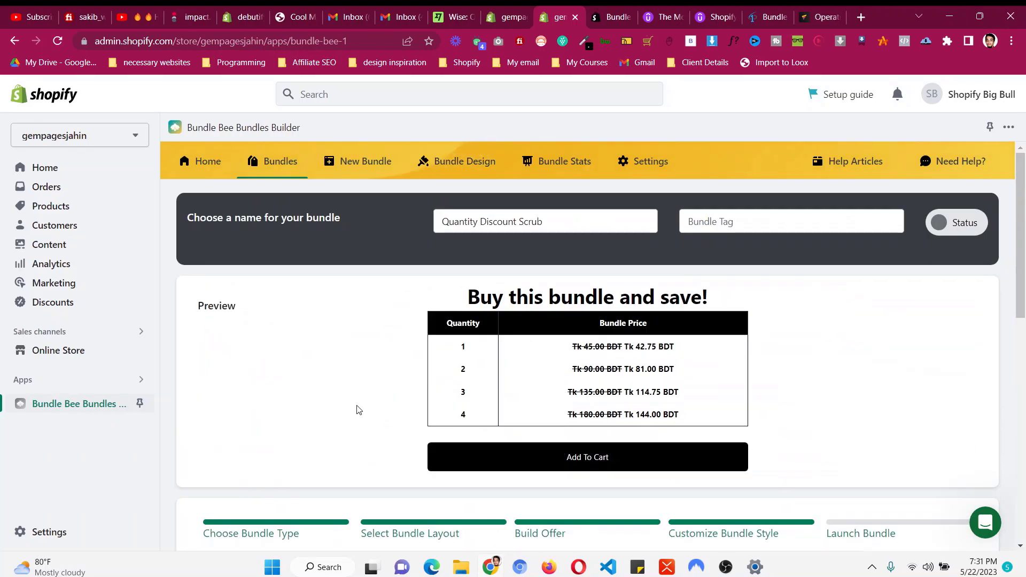
pyautogui.scroll(-10, 357, 409)
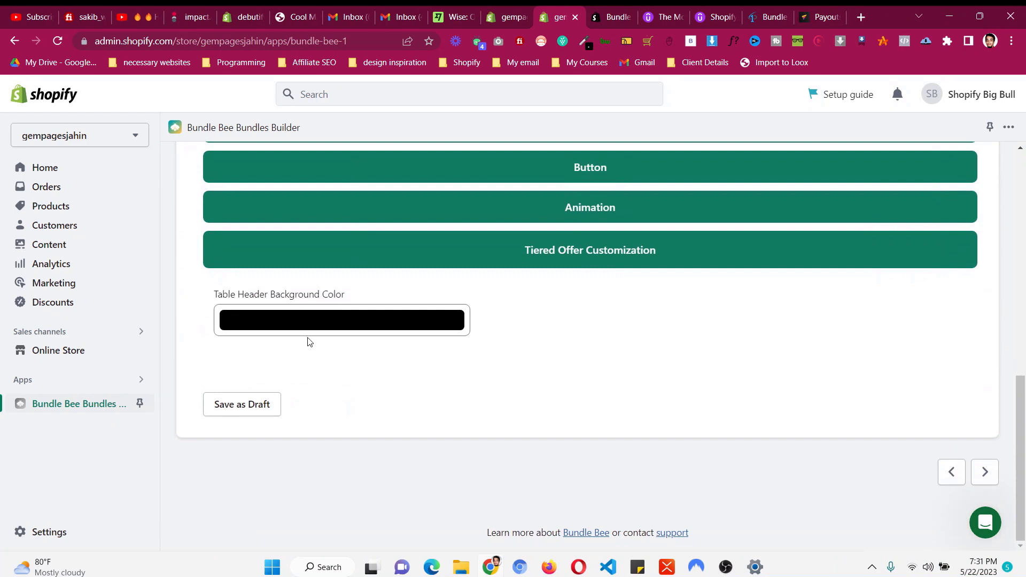
pyautogui.click(309, 327)
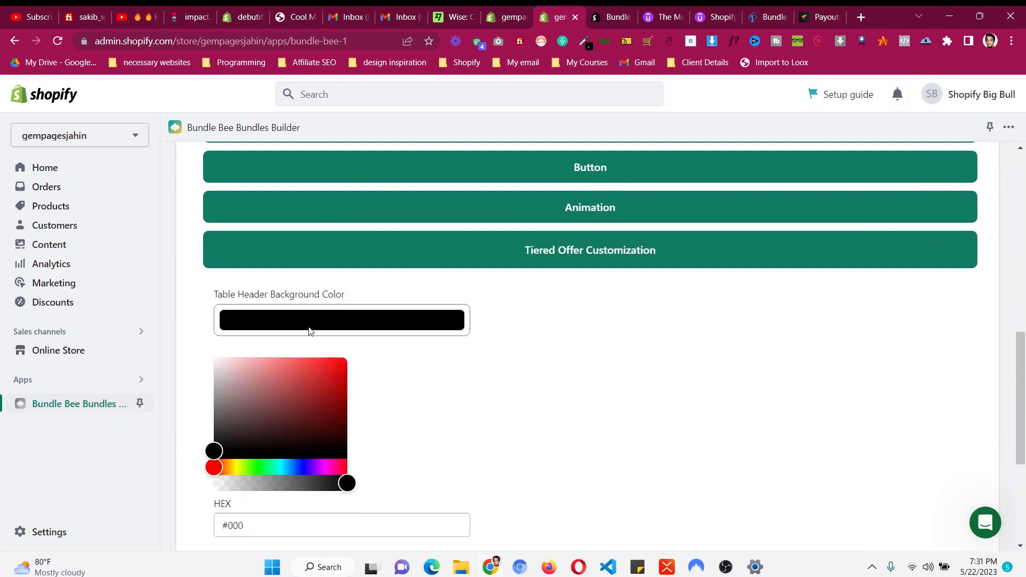
pyautogui.scroll(-2, 309, 331)
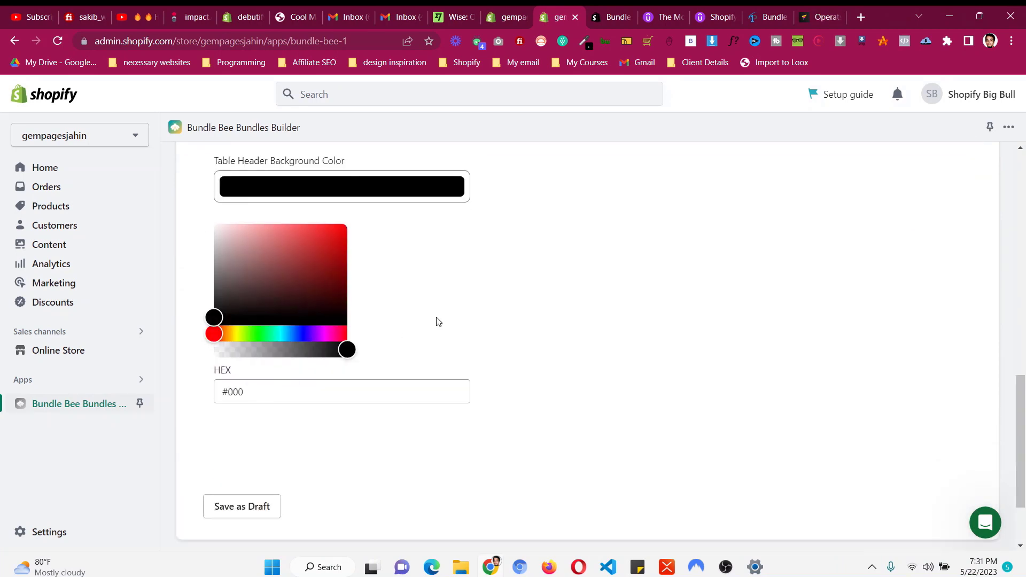
pyautogui.moveTo(347, 267); pyautogui.dragTo(343, 223)
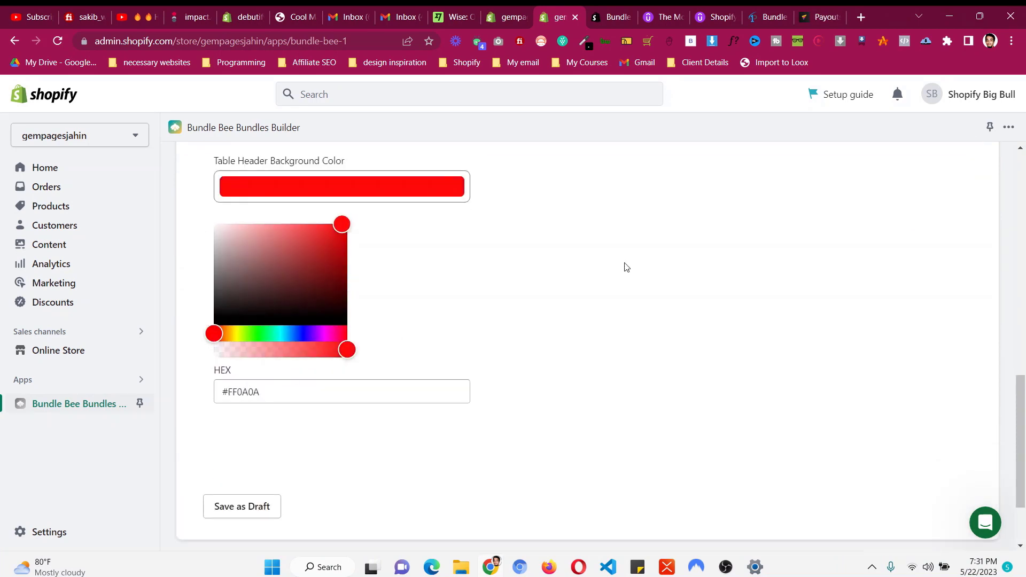
# Advance to the Launch Bundle display-position step.
pyautogui.scroll(12, 626, 267)
pyautogui.scroll(-2, 556, 199)
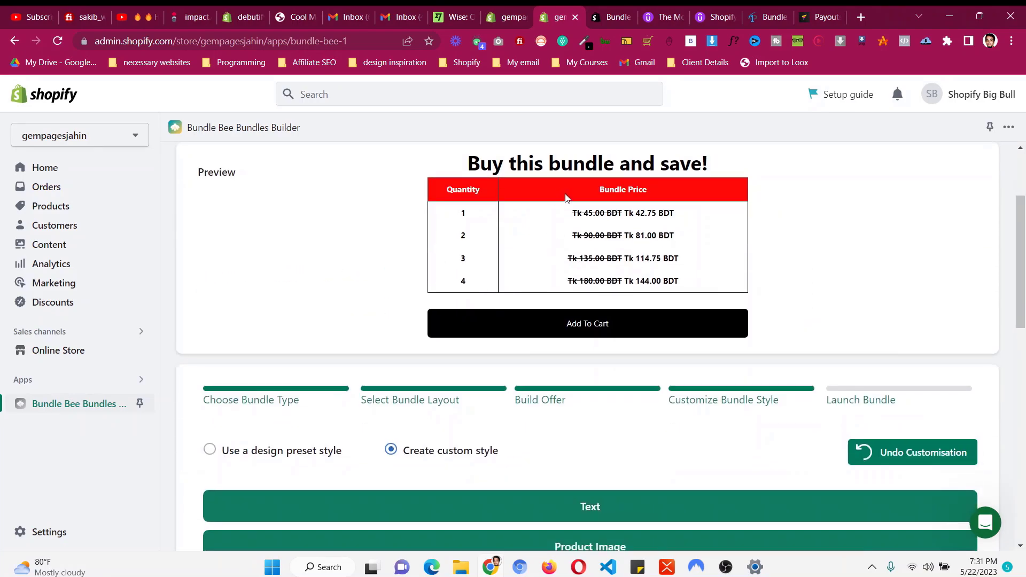
pyautogui.scroll(-10, 572, 275)
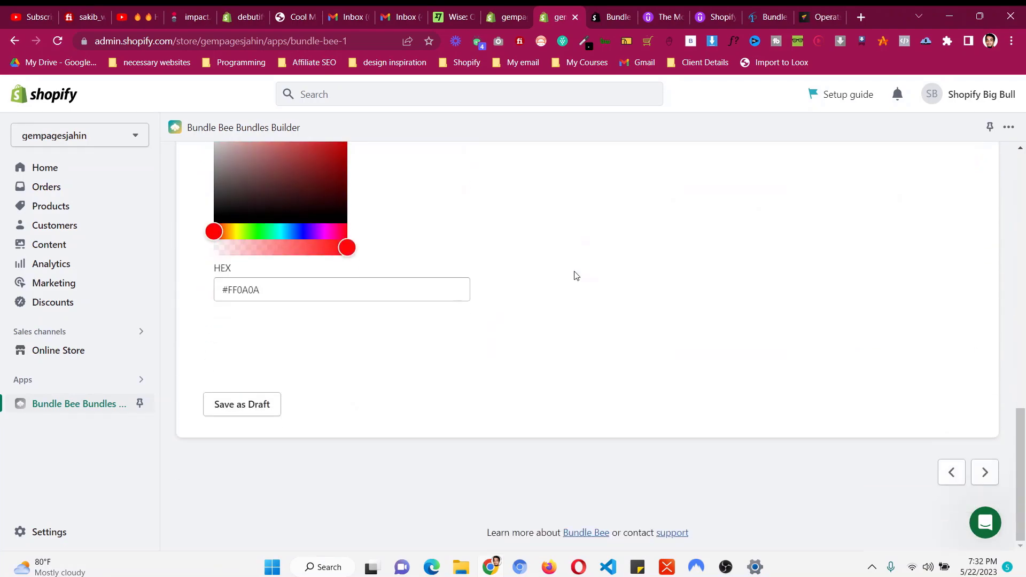
pyautogui.scroll(12, 576, 275)
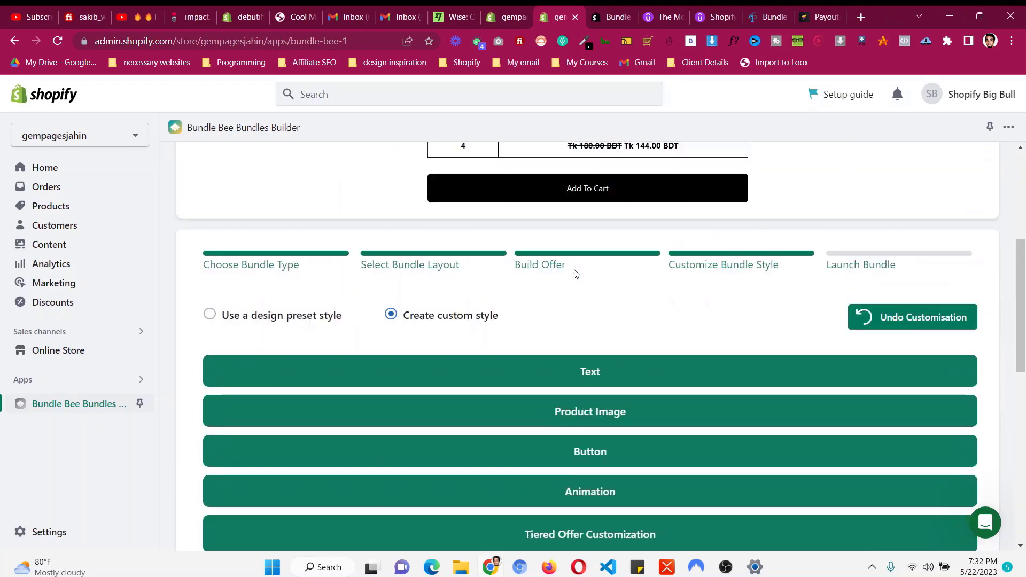
pyautogui.scroll(-2, 576, 274)
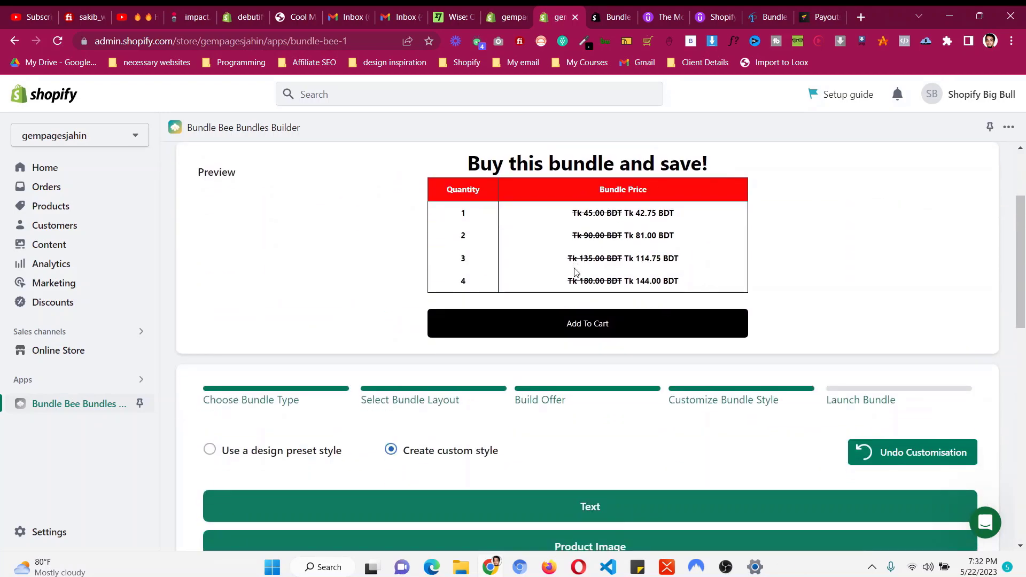
pyautogui.scroll(-10, 574, 272)
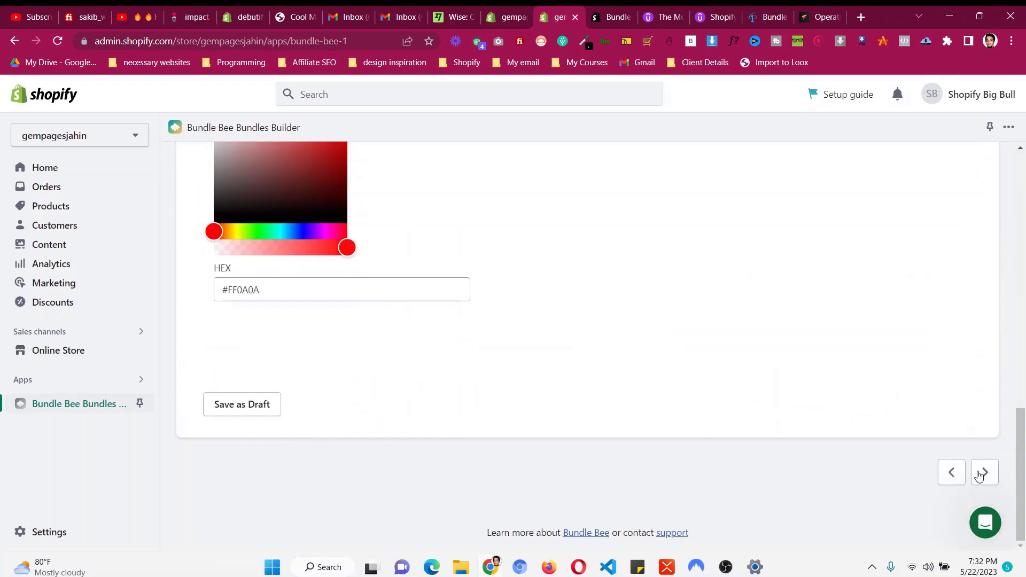
pyautogui.click(984, 472)
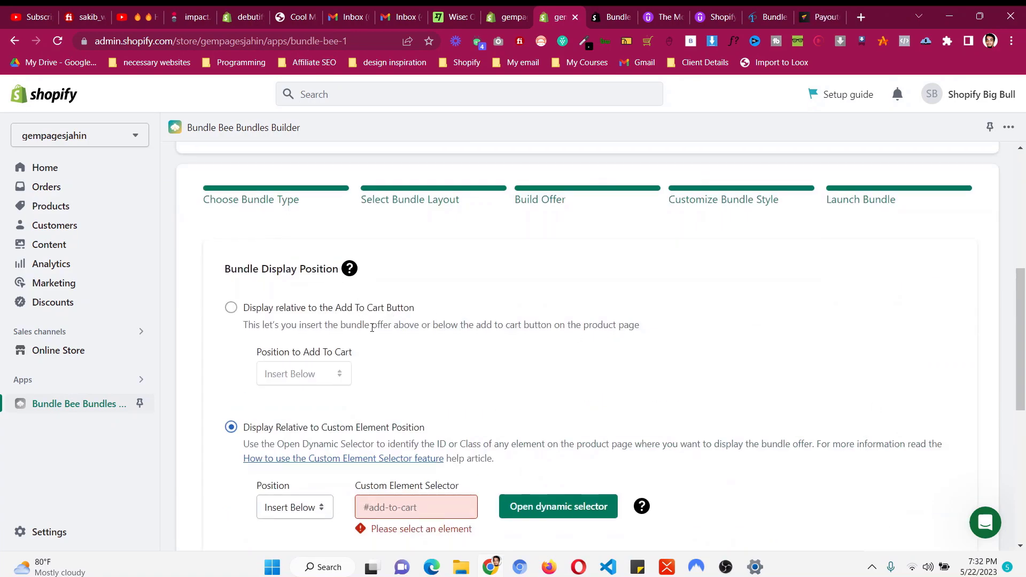
# Display the bundle relative to the Add To Cart button, inserted below it.
pyautogui.scroll(-2, 373, 330)
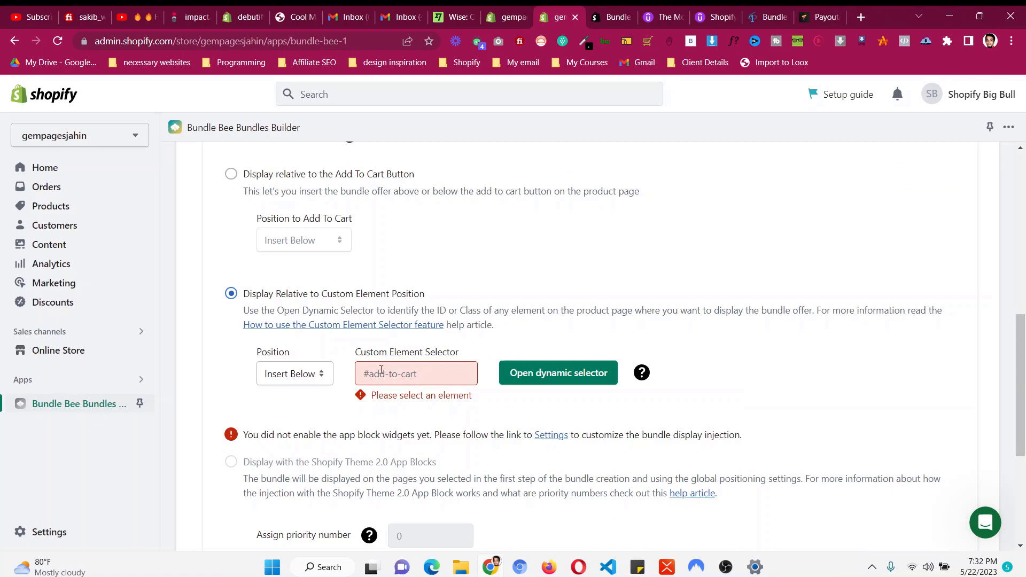
pyautogui.click(548, 374)
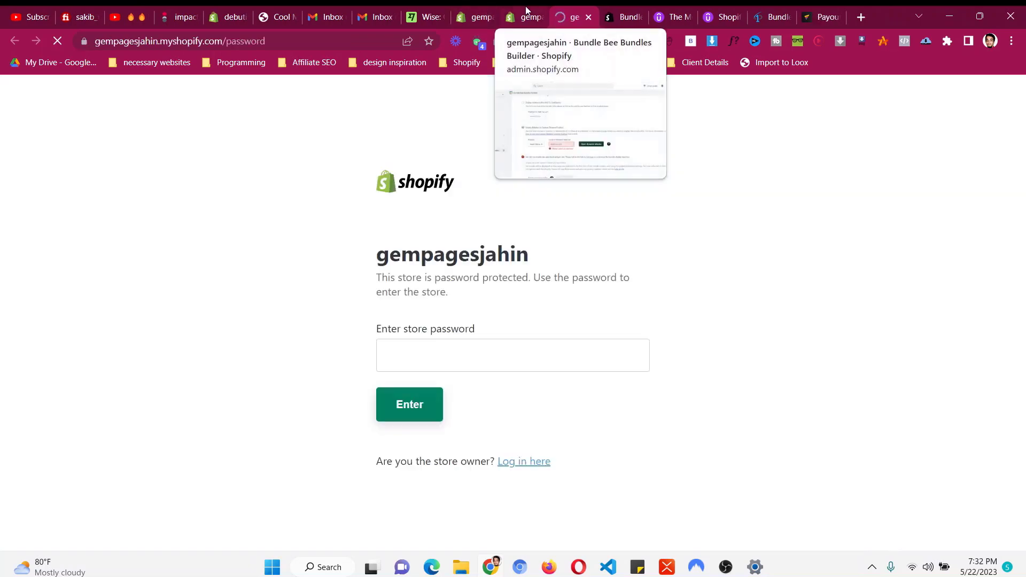
pyautogui.click(527, 12)
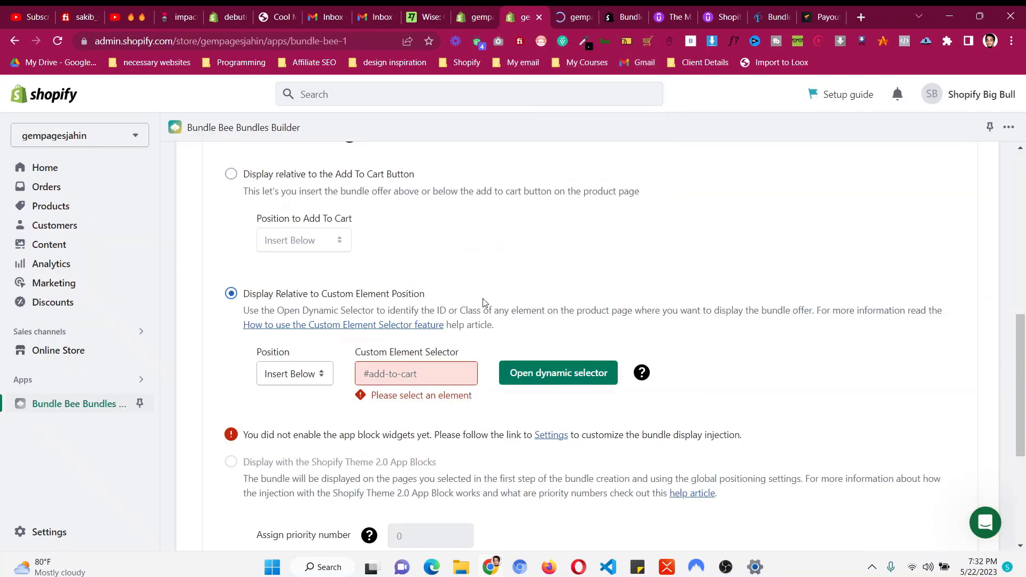
pyautogui.scroll(1, 485, 302)
pyautogui.click(275, 242)
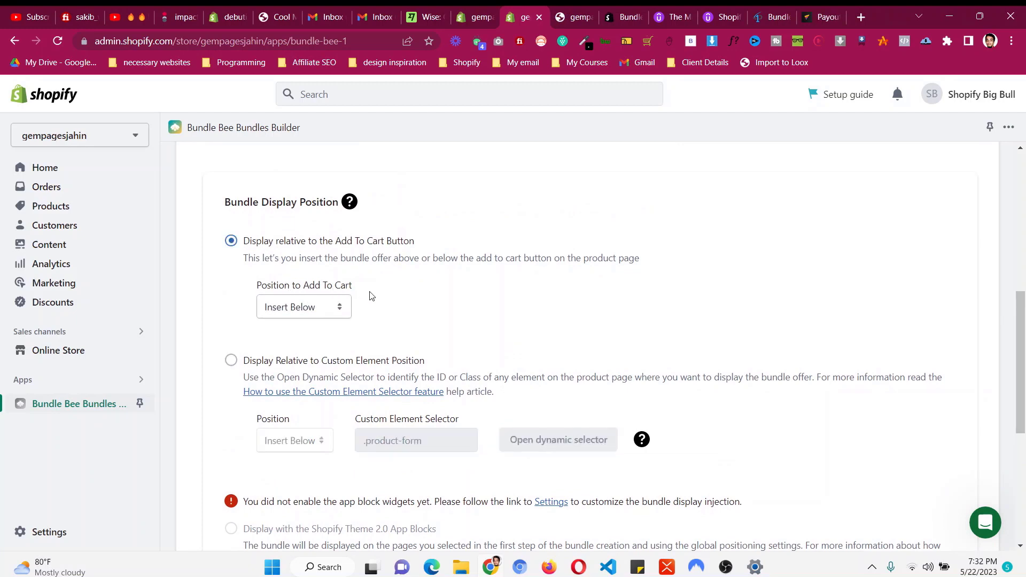
pyautogui.click(338, 307)
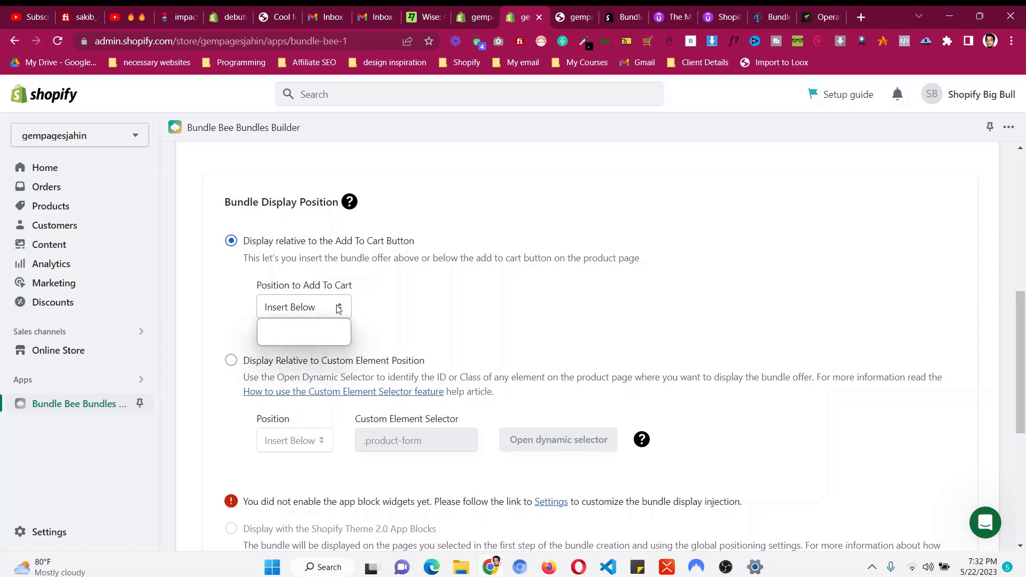
pyautogui.click(374, 287)
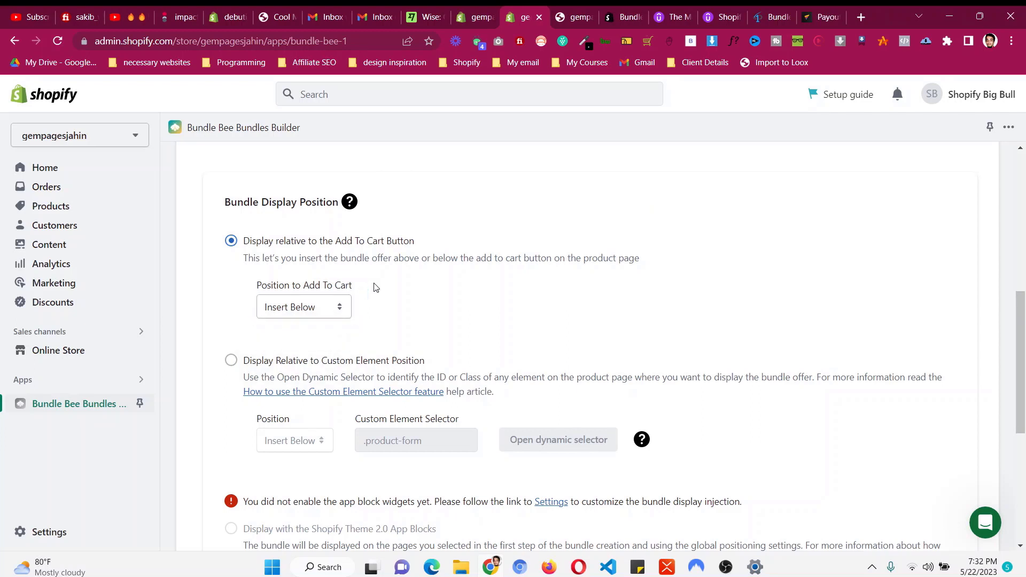
pyautogui.scroll(-5, 374, 287)
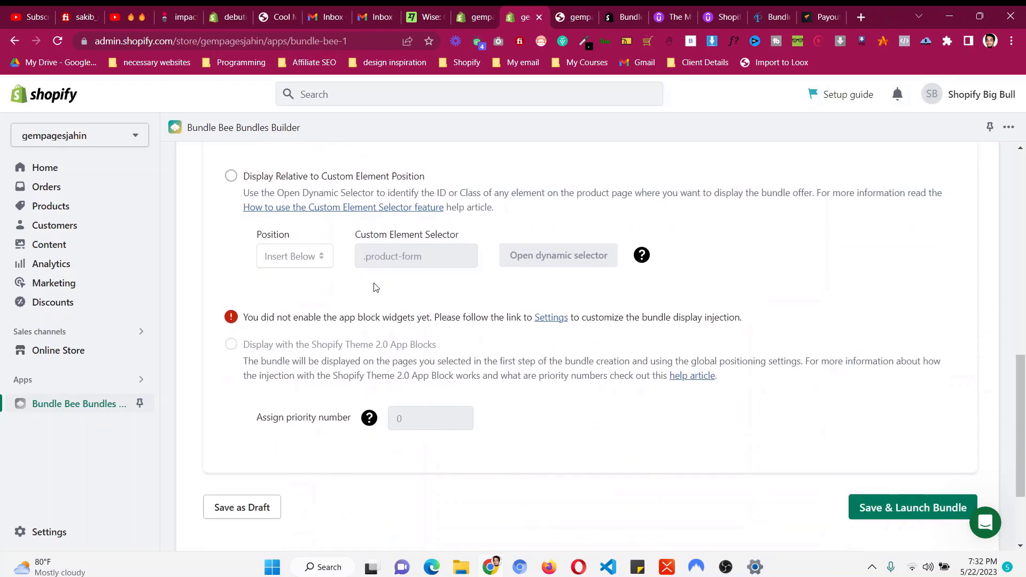
pyautogui.scroll(1, 364, 251)
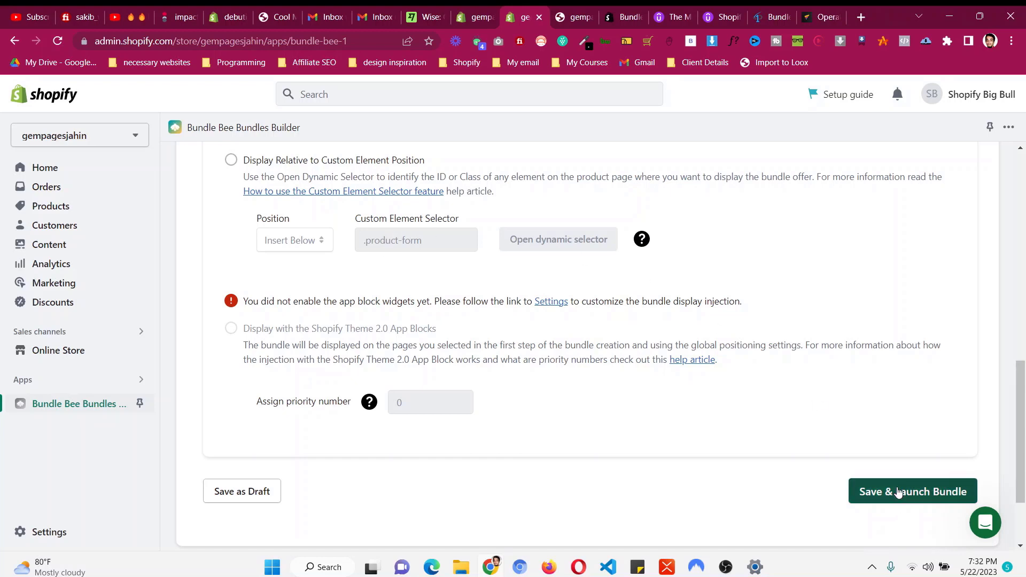
# Save and launch the bundle, then open the storefront product page to verify it.
pyautogui.click(960, 497)
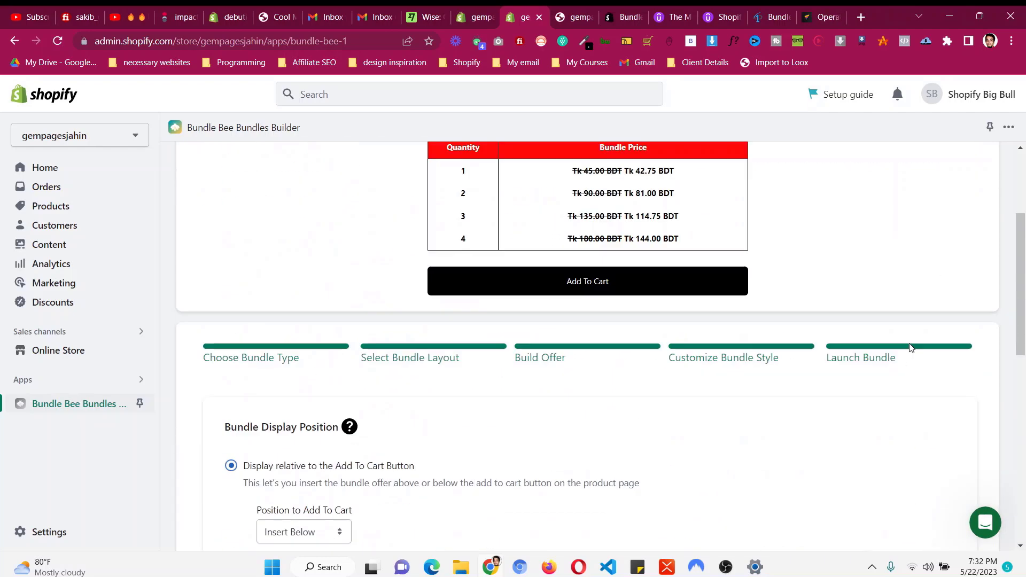
pyautogui.scroll(-10, 911, 347)
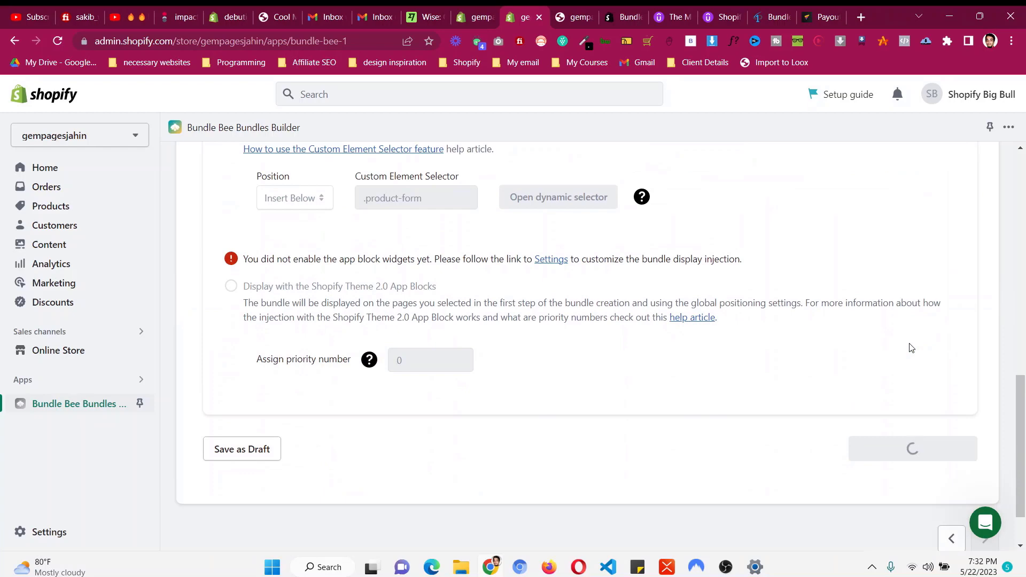
pyautogui.scroll(-2, 911, 345)
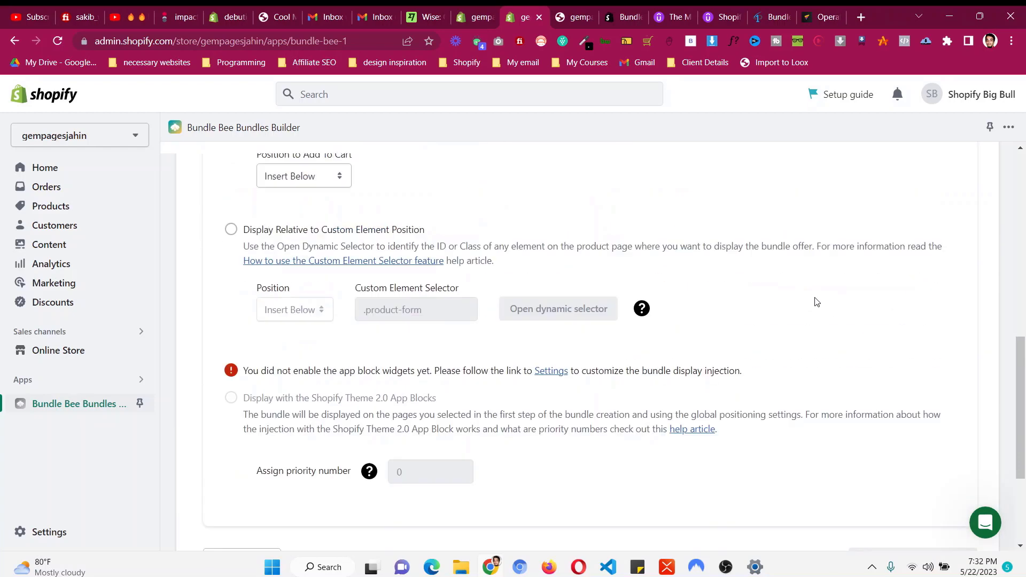
pyautogui.scroll(-8, 816, 302)
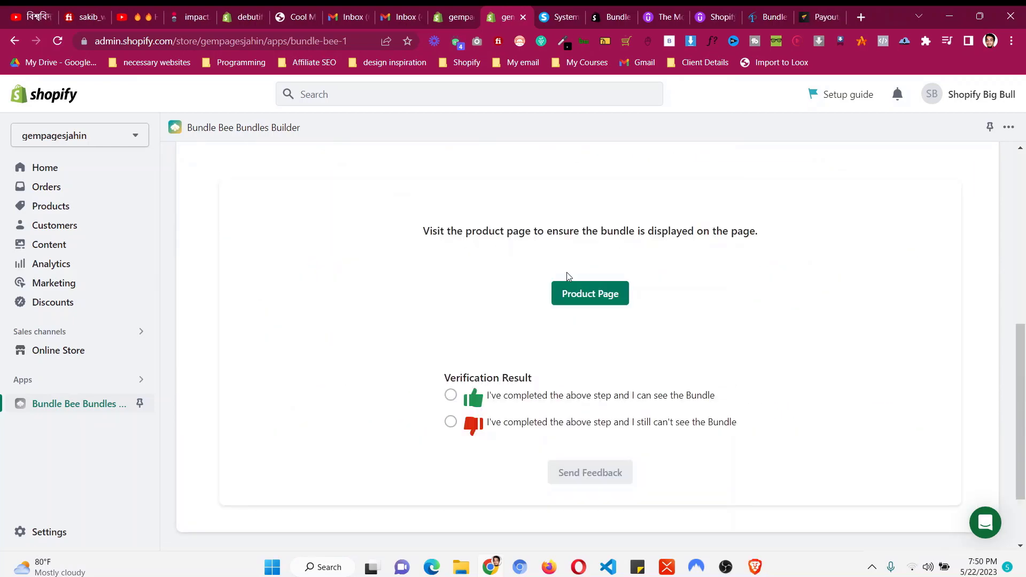
pyautogui.scroll(4, 563, 275)
pyautogui.scroll(-4, 563, 275)
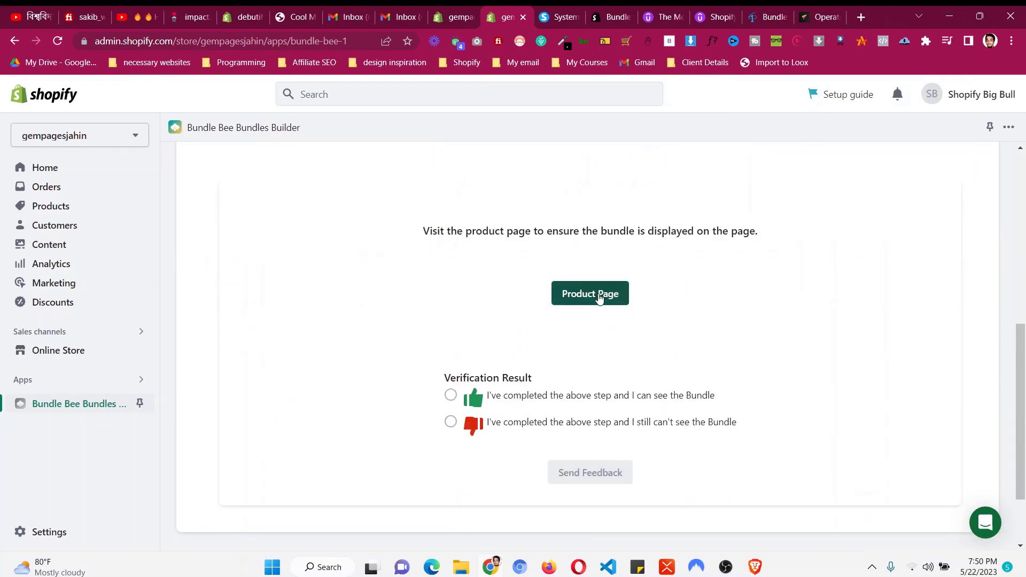
pyautogui.click(558, 293)
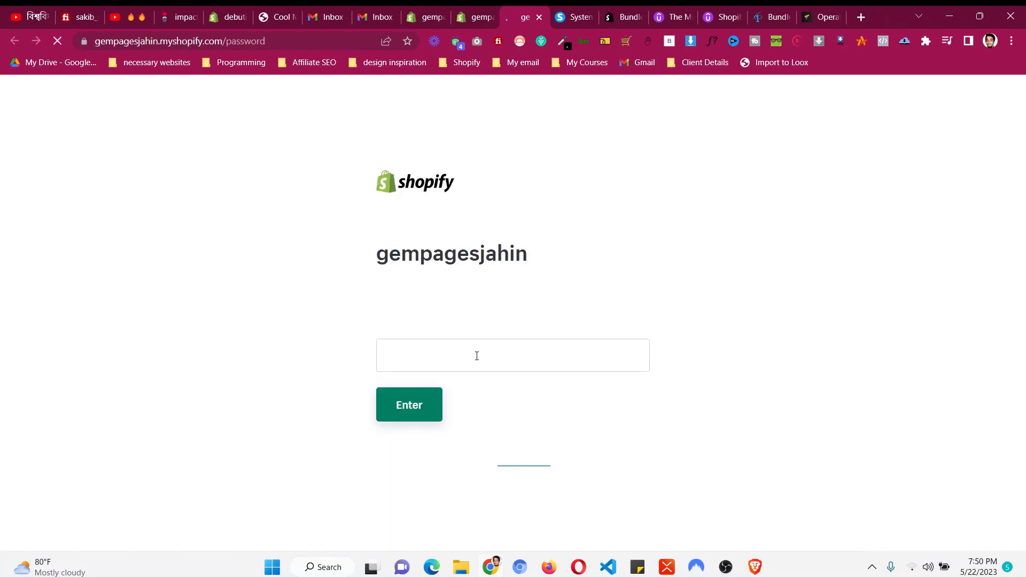
# Unlock the storefront by entering the store password.
pyautogui.click(479, 358)
pyautogui.write('a')
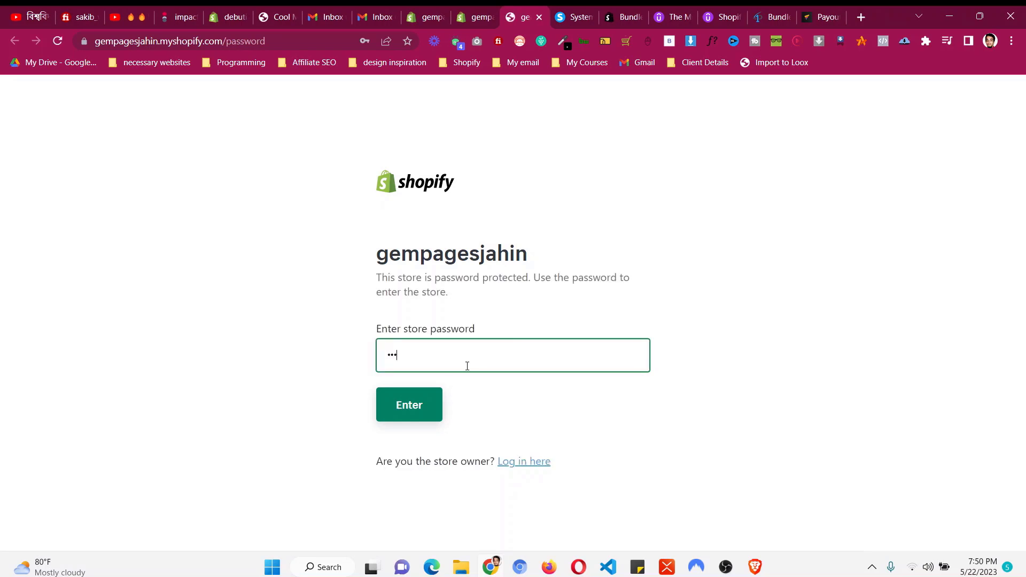
pyautogui.click(424, 410)
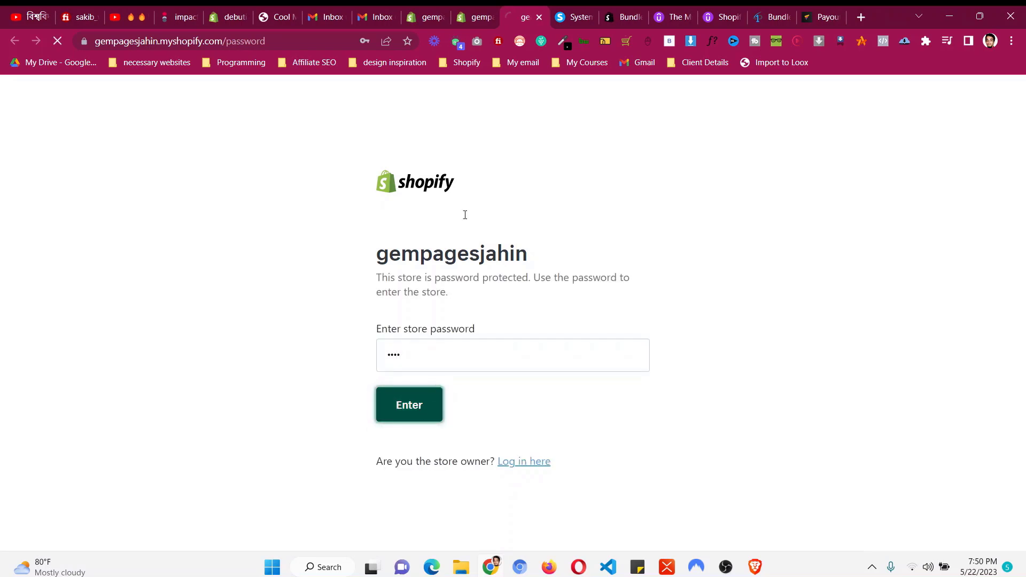
# Reopen the Radiance Facial Scrub page and add the bundle offer to the cart.
pyautogui.click(475, 16)
pyautogui.click(589, 293)
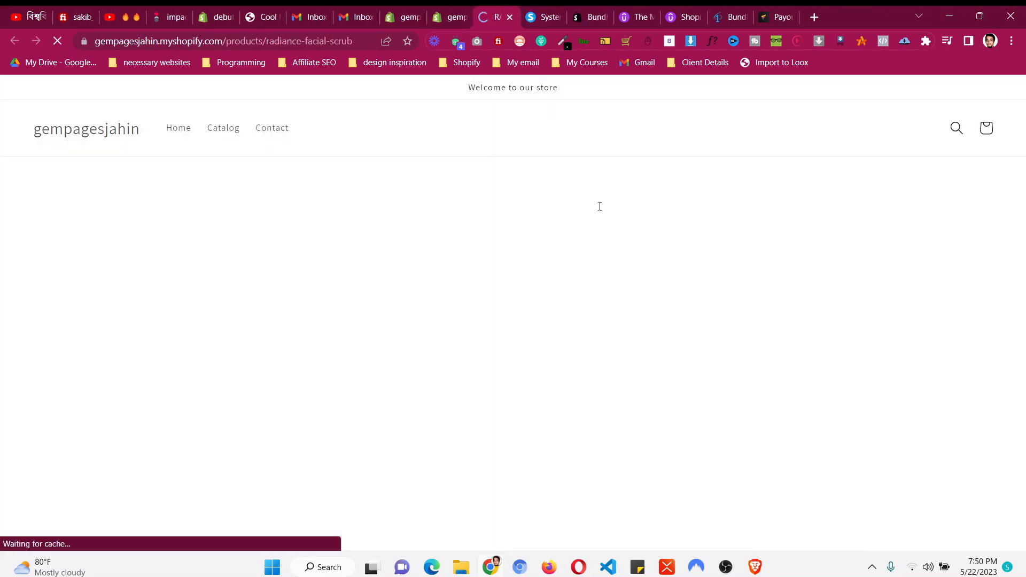
pyautogui.scroll(-2, 649, 299)
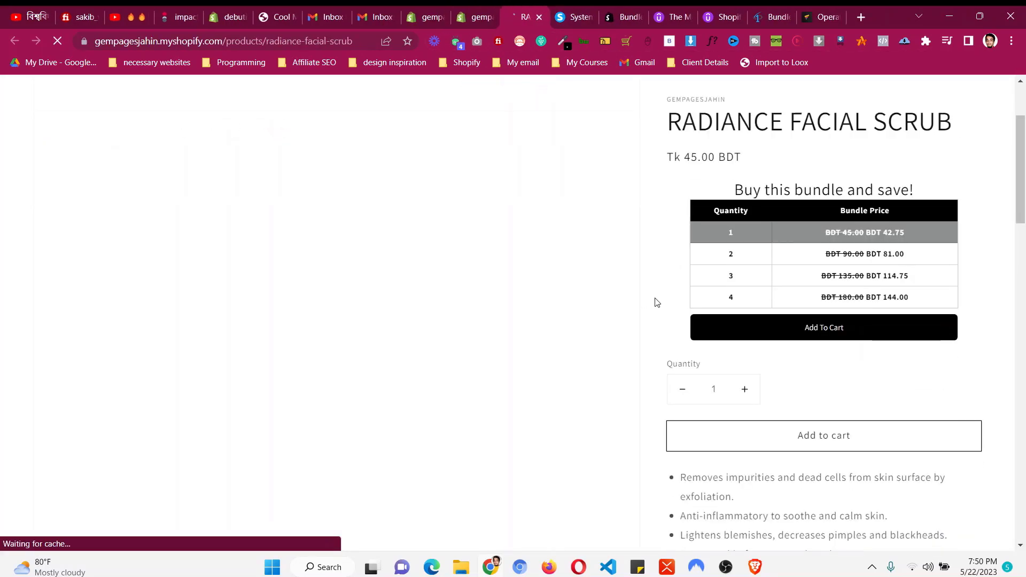
pyautogui.scroll(-5, 657, 303)
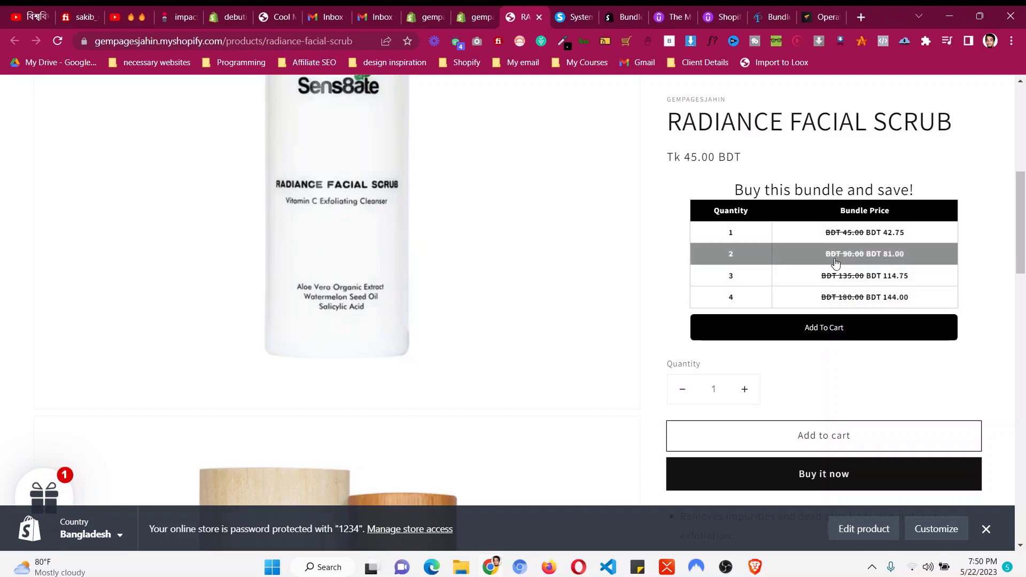
pyautogui.click(840, 317)
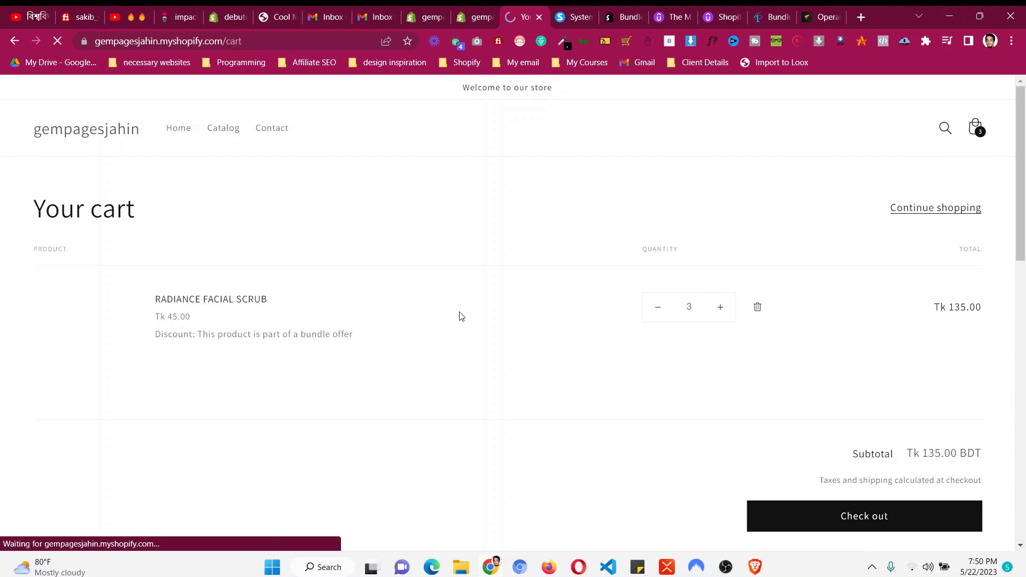
pyautogui.scroll(-4, 641, 329)
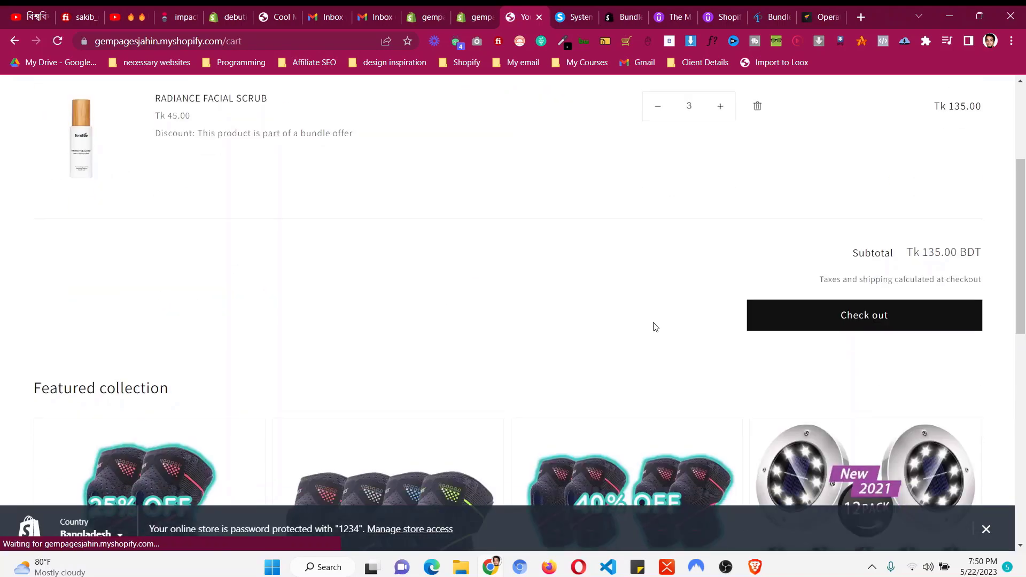
pyautogui.scroll(4, 515, 266)
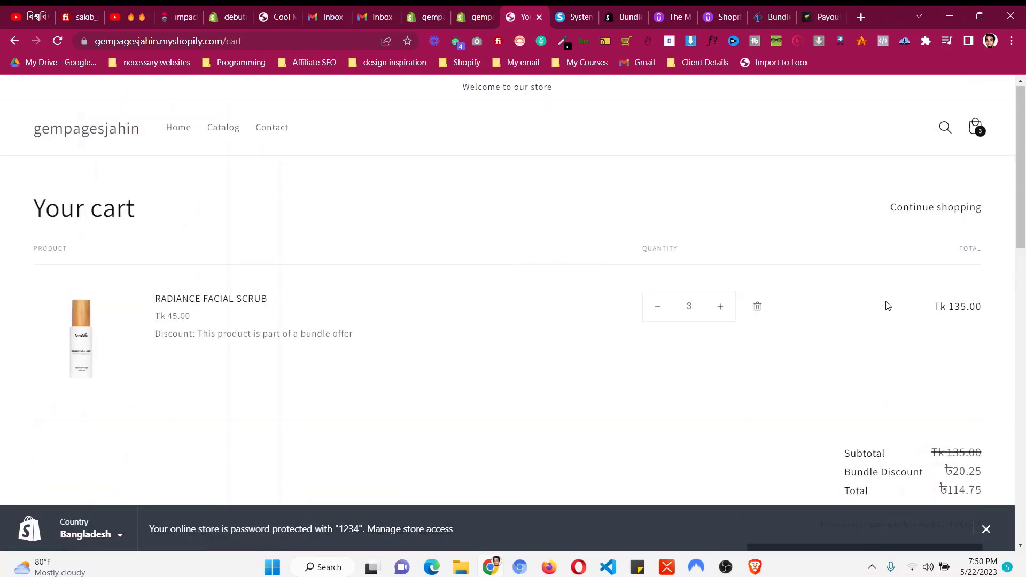
pyautogui.scroll(-2, 517, 390)
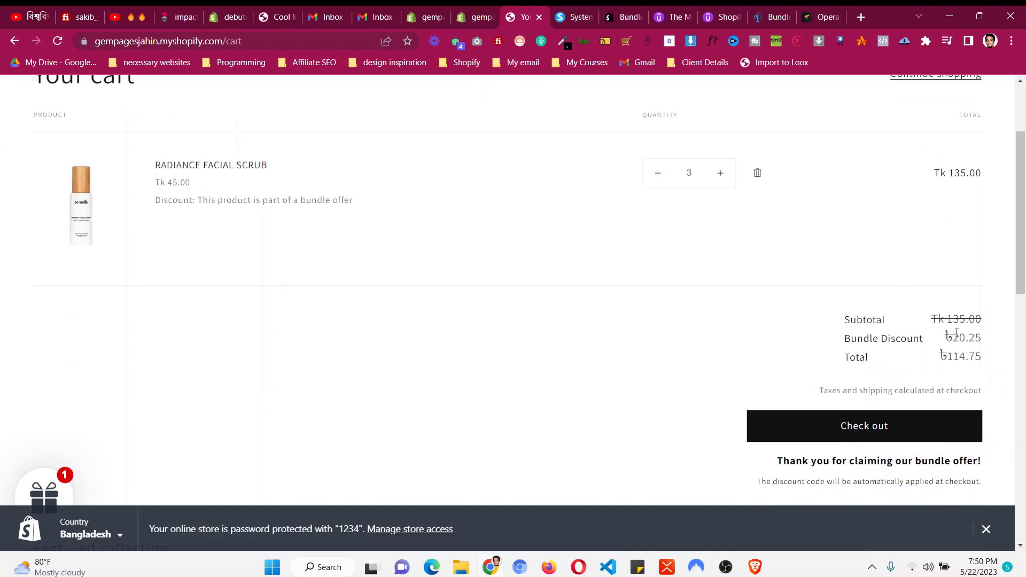
pyautogui.click(910, 321)
pyautogui.moveTo(949, 358); pyautogui.dragTo(971, 350)
pyautogui.scroll(2, 465, 242)
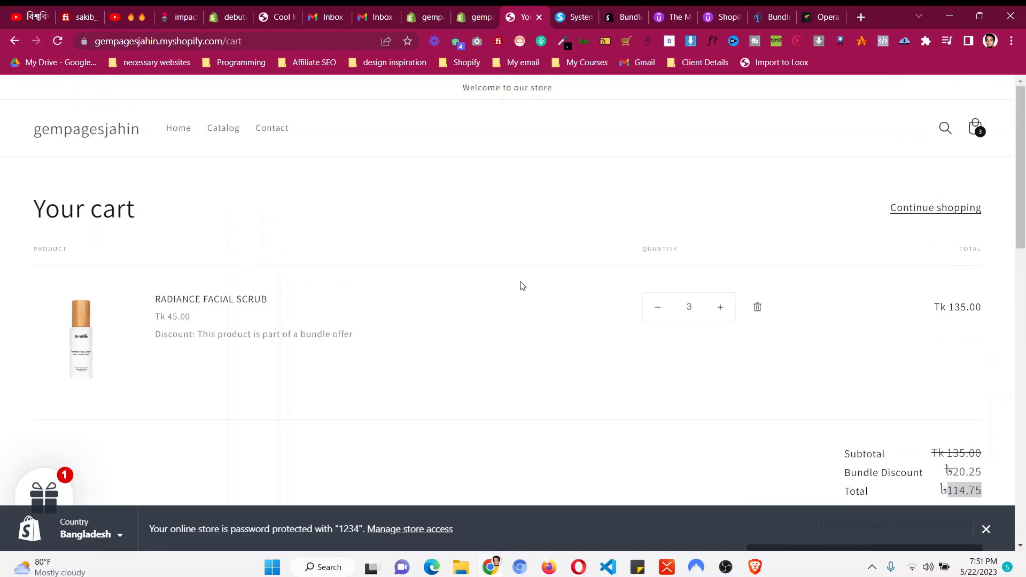
pyautogui.click(478, 16)
# In General Settings, set the Redirect Page to Checkout and save.
pyautogui.scroll(10, 493, 259)
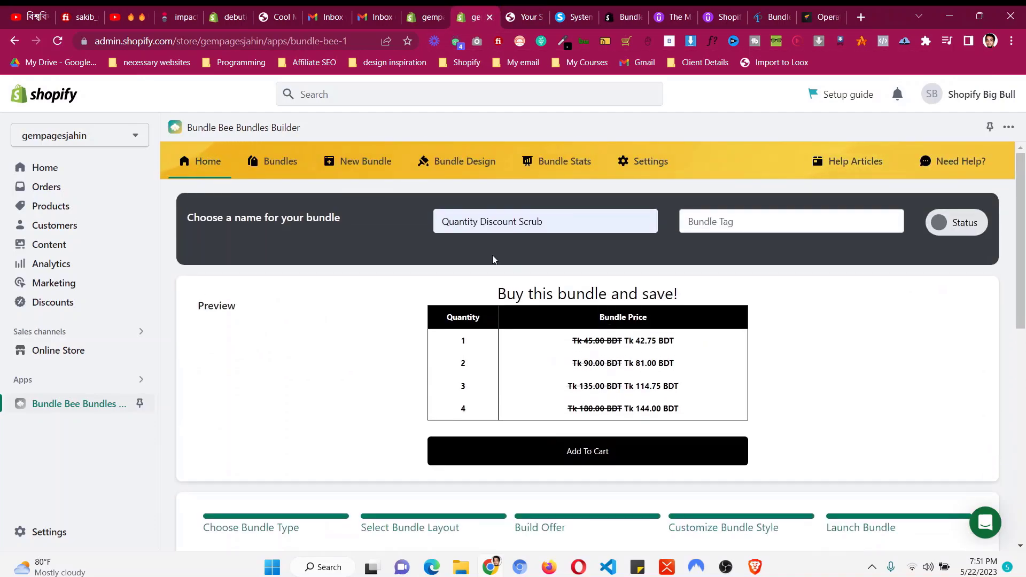
pyautogui.click(657, 168)
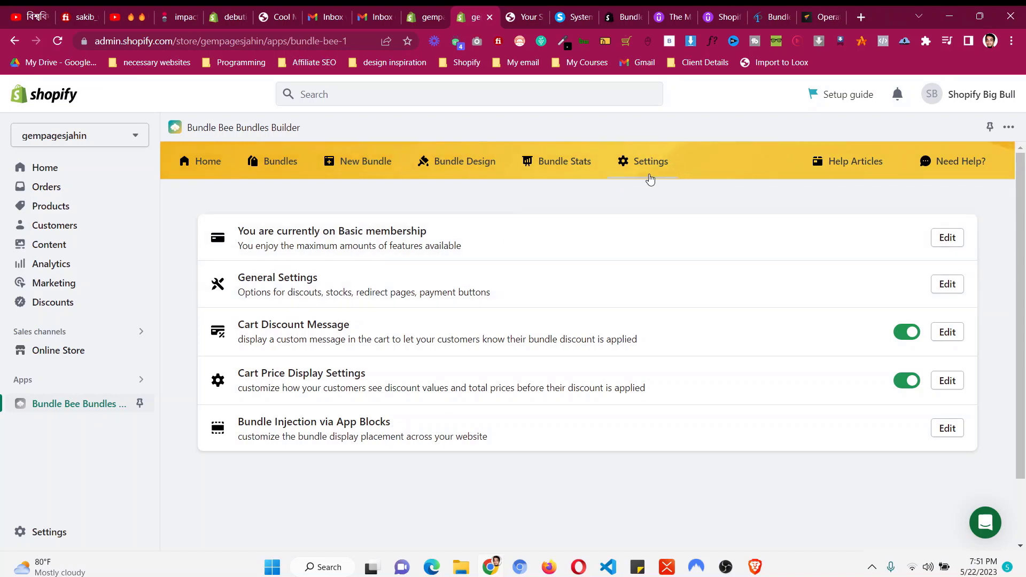
pyautogui.click(479, 287)
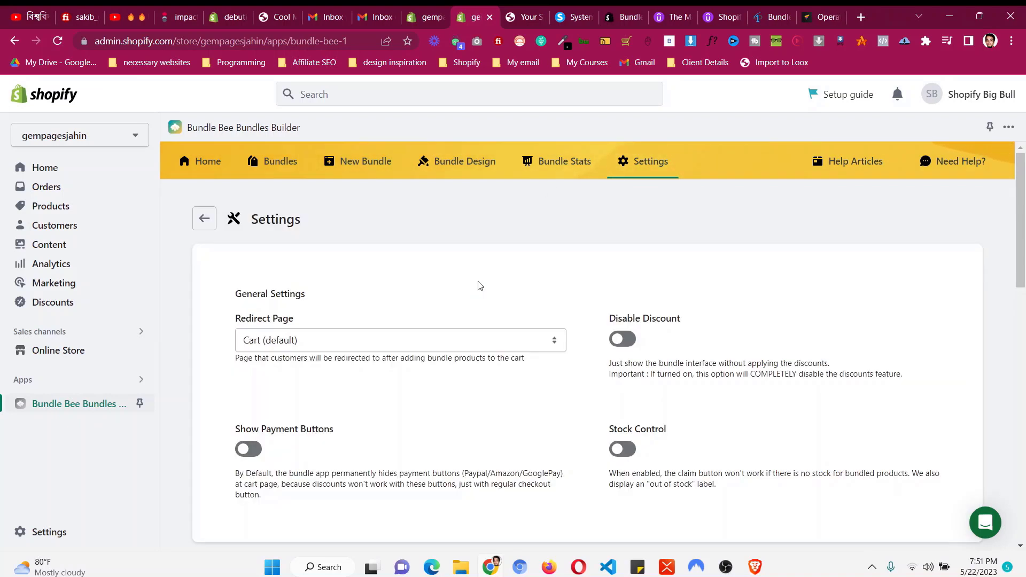
pyautogui.scroll(-1, 465, 296)
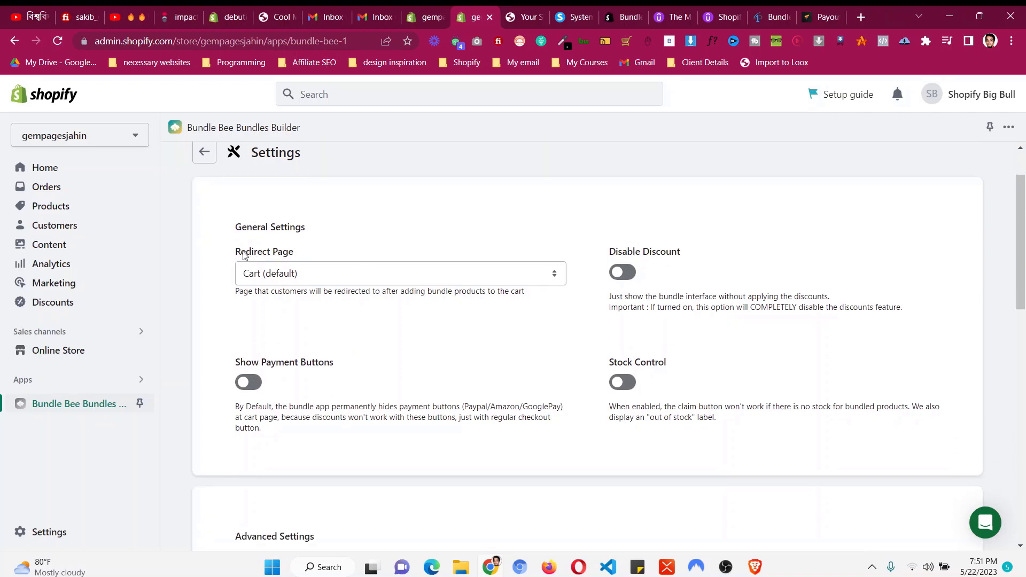
pyautogui.moveTo(243, 255); pyautogui.dragTo(321, 251)
pyautogui.click(328, 259)
pyautogui.click(339, 274)
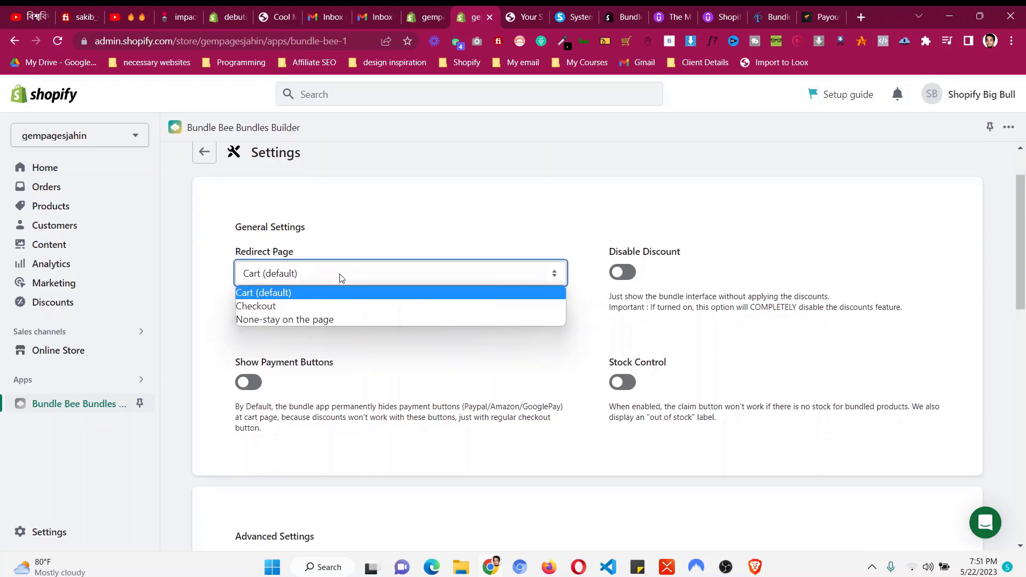
pyautogui.click(336, 306)
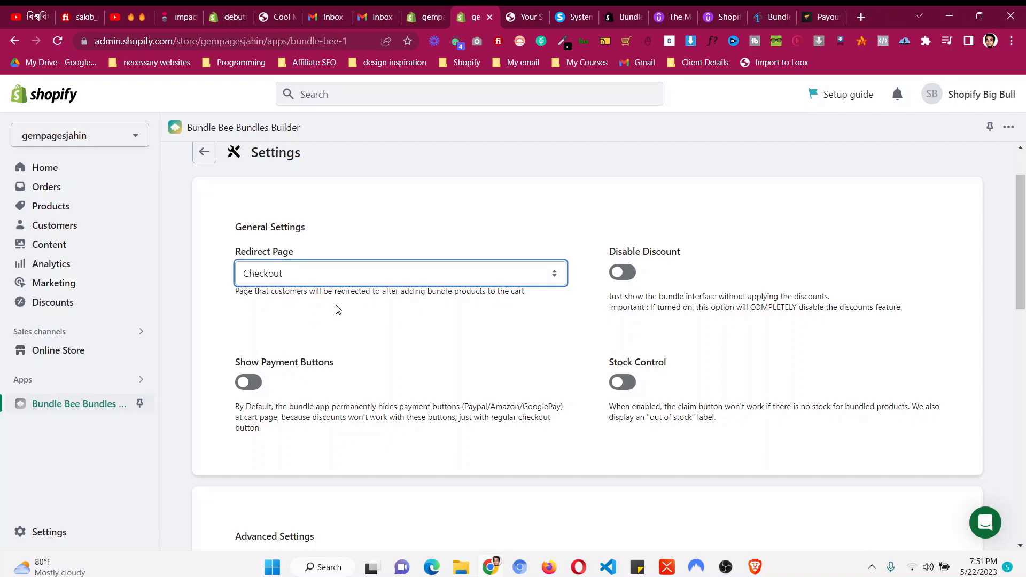
pyautogui.scroll(-10, 337, 309)
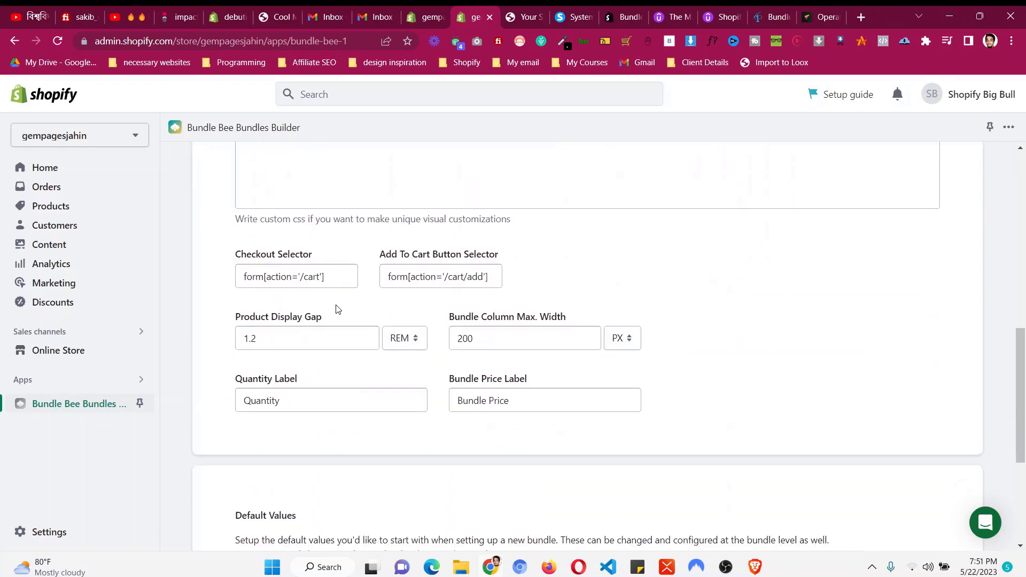
pyautogui.click(962, 474)
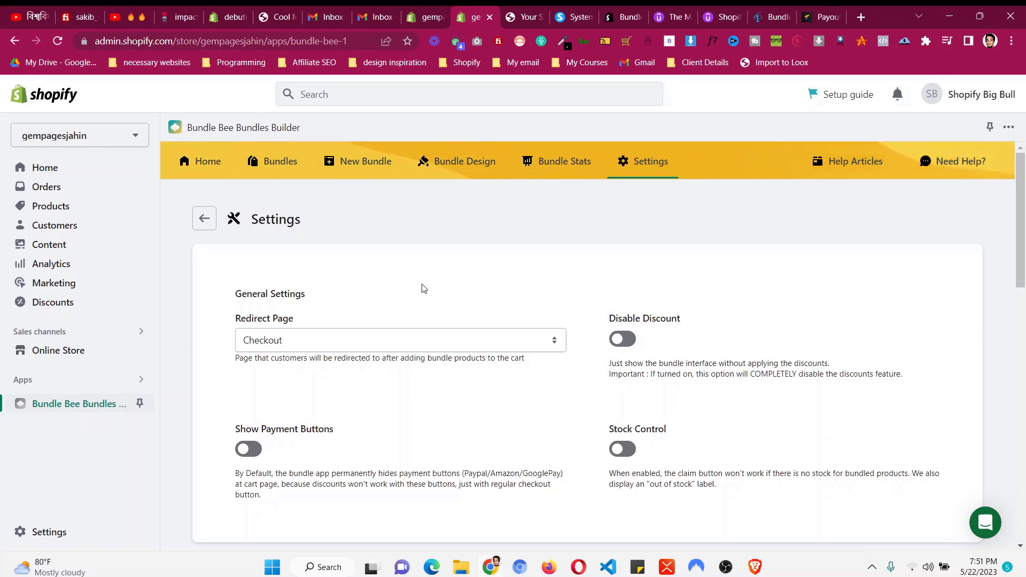
pyautogui.scroll(-15, 430, 299)
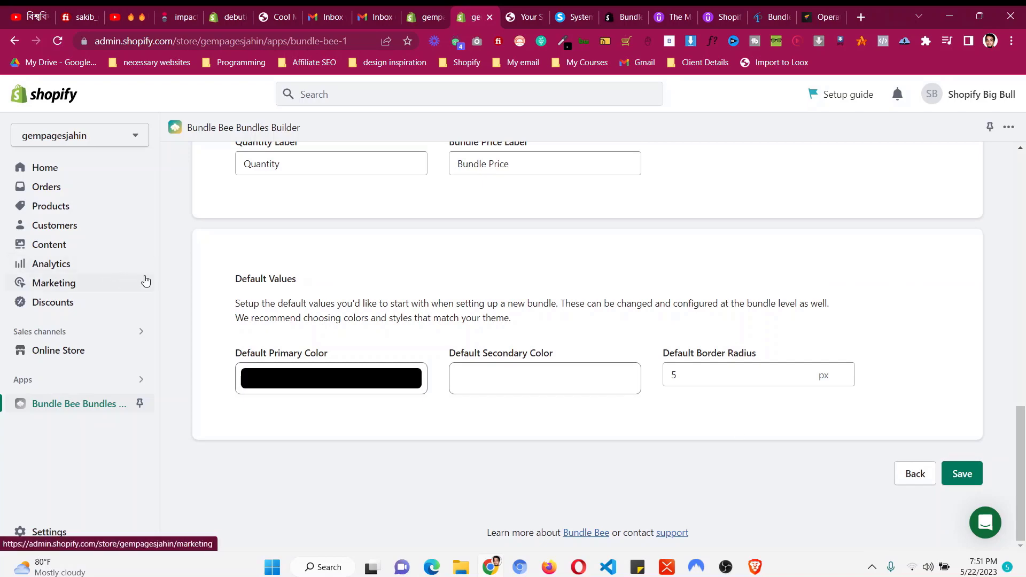
pyautogui.scroll(15, 407, 275)
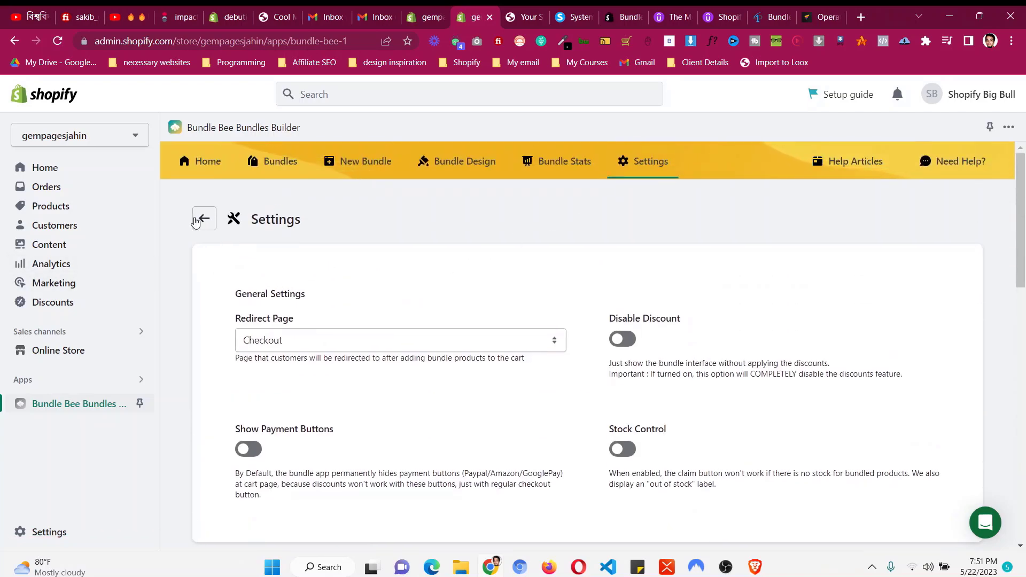
# Set Cart Price Display positioning to Below the Subtotal, then return to Settings.
pyautogui.click(204, 218)
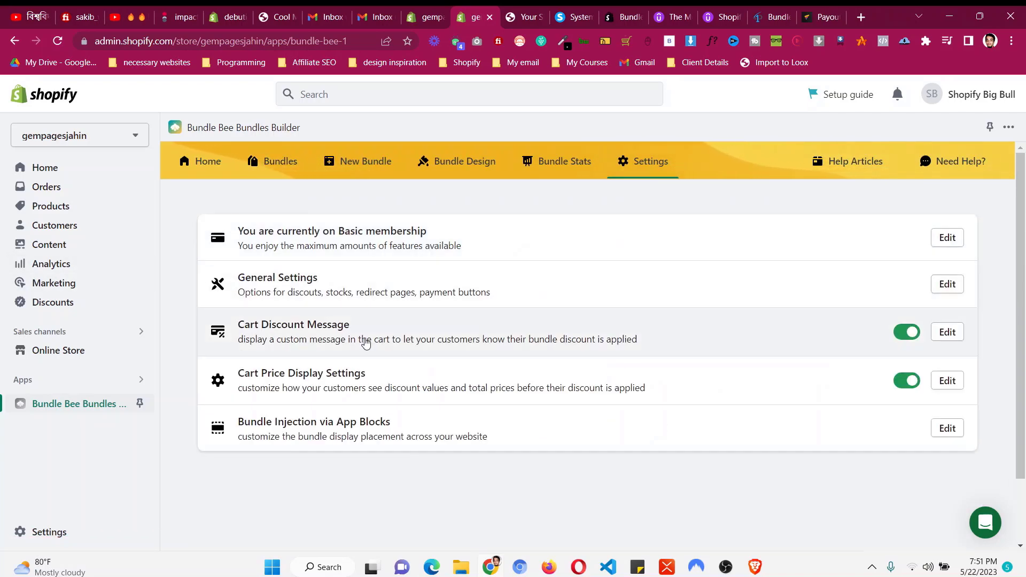
pyautogui.click(370, 374)
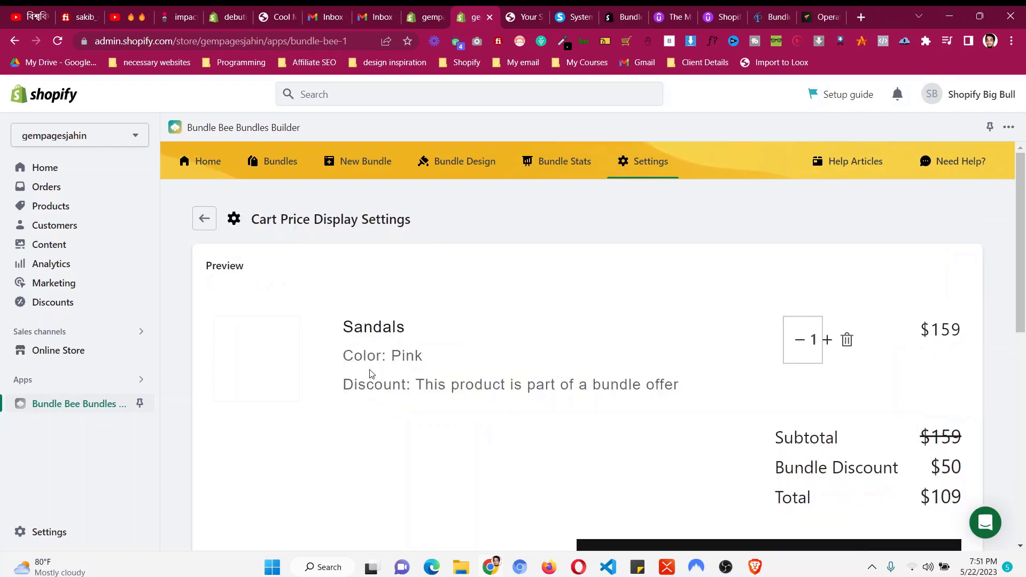
pyautogui.scroll(-4, 546, 323)
pyautogui.scroll(3, 377, 283)
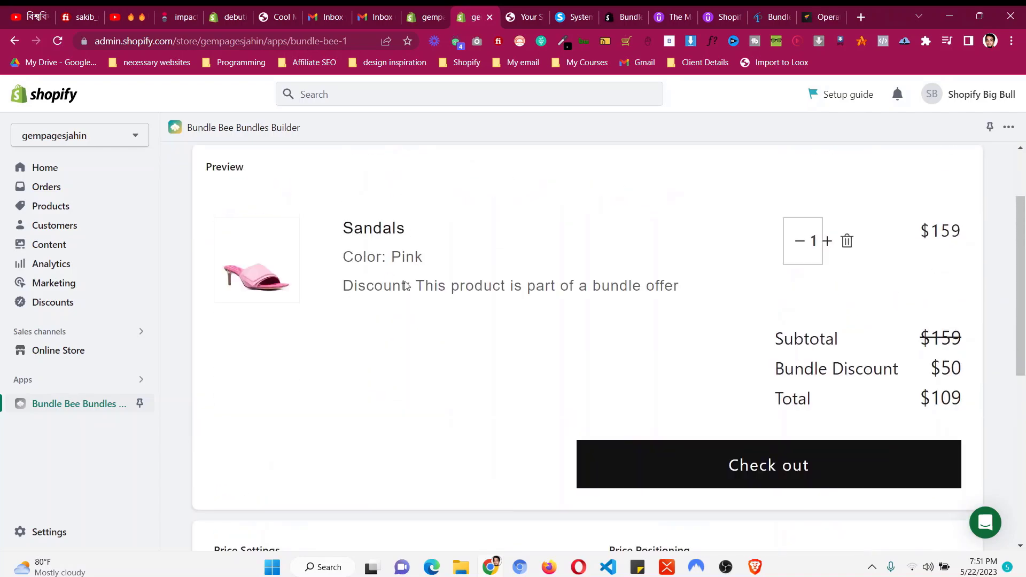
pyautogui.scroll(-4, 543, 375)
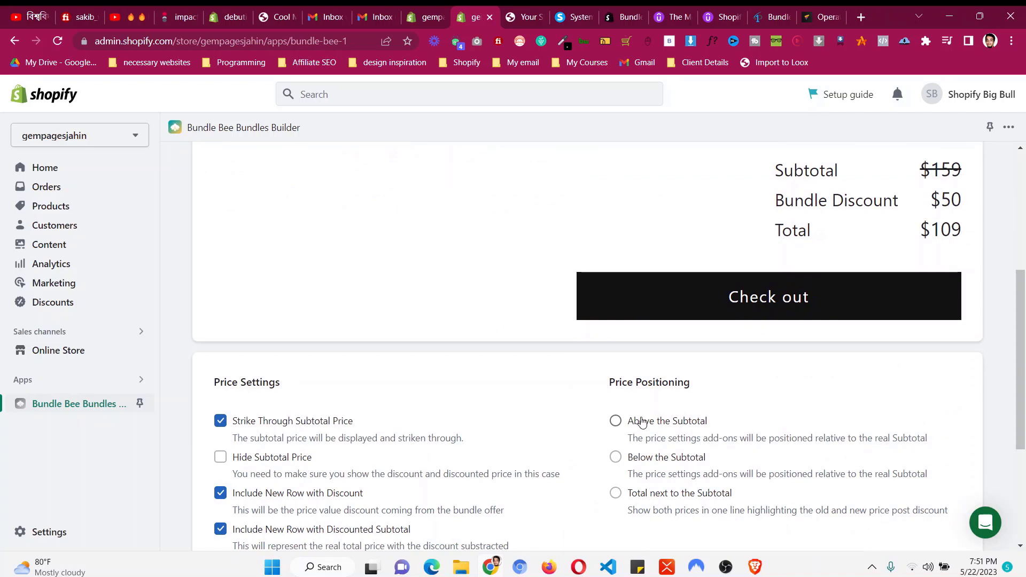
pyautogui.click(642, 423)
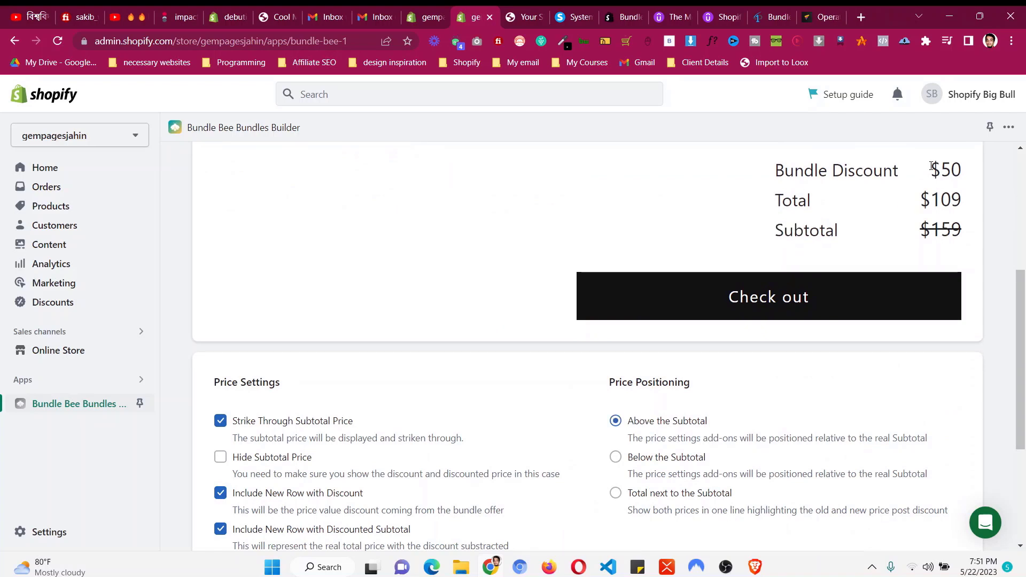
pyautogui.click(679, 457)
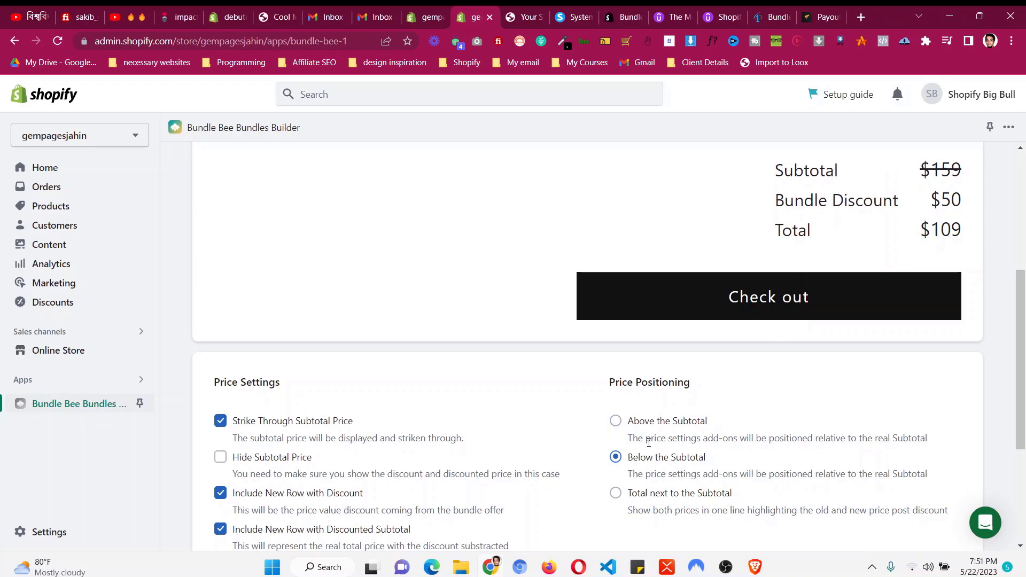
pyautogui.scroll(-4, 647, 443)
pyautogui.scroll(10, 647, 446)
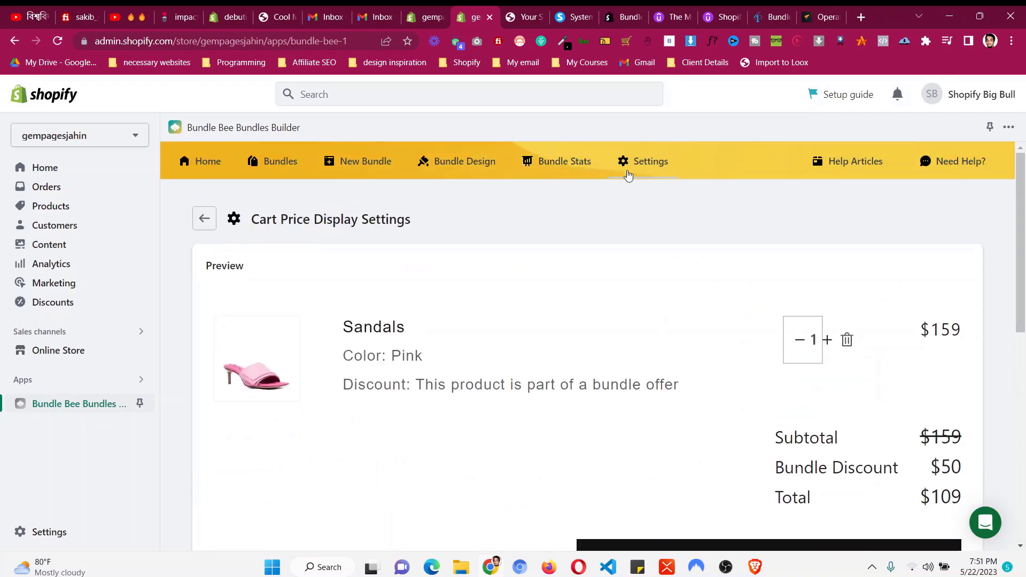
pyautogui.click(214, 227)
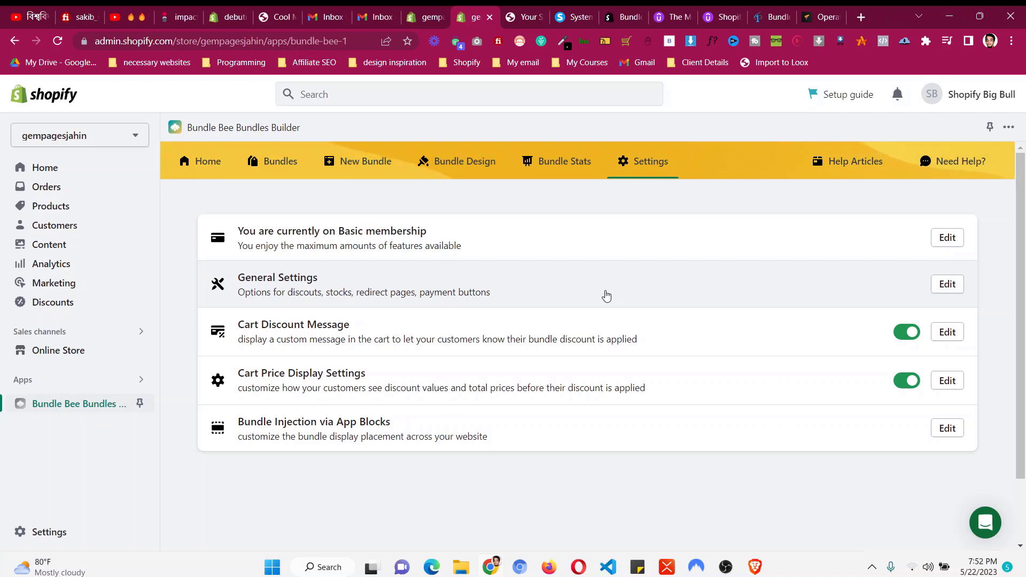
# Check the cart and Radiance Facial Scrub page, then open Bundle Bee's Bundles page.
pyautogui.click(510, 11)
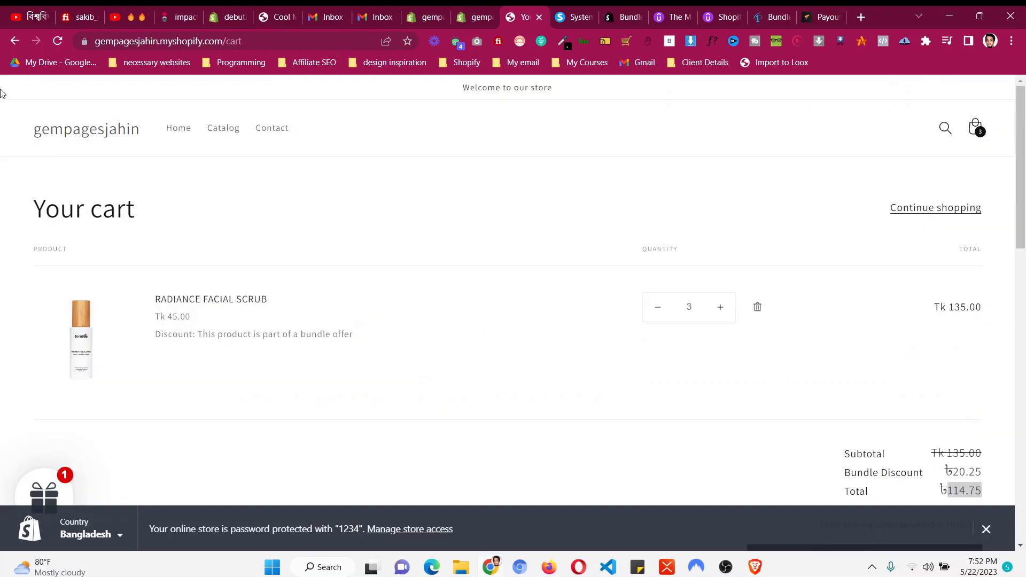
pyautogui.click(14, 40)
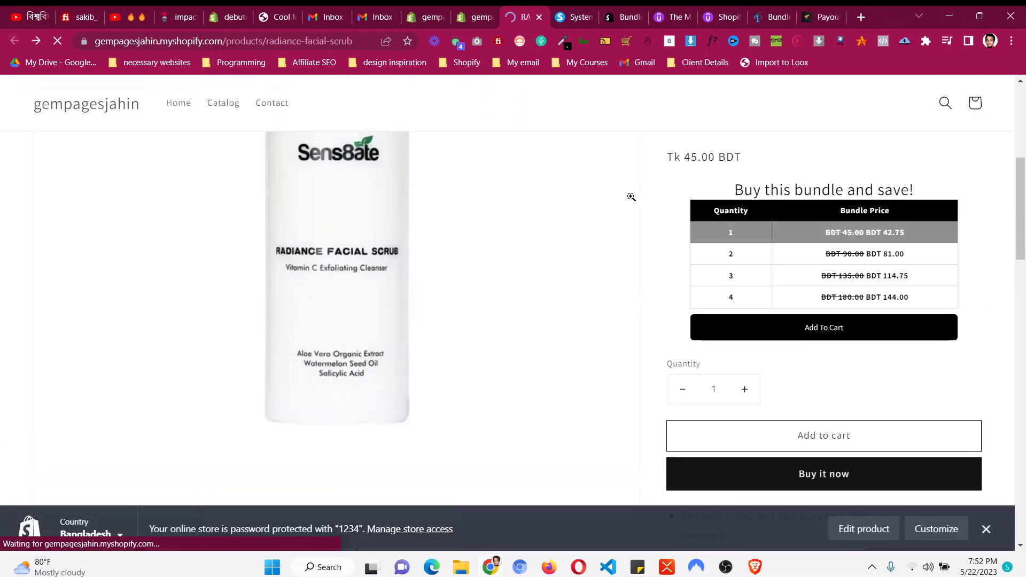
pyautogui.scroll(-2, 562, 168)
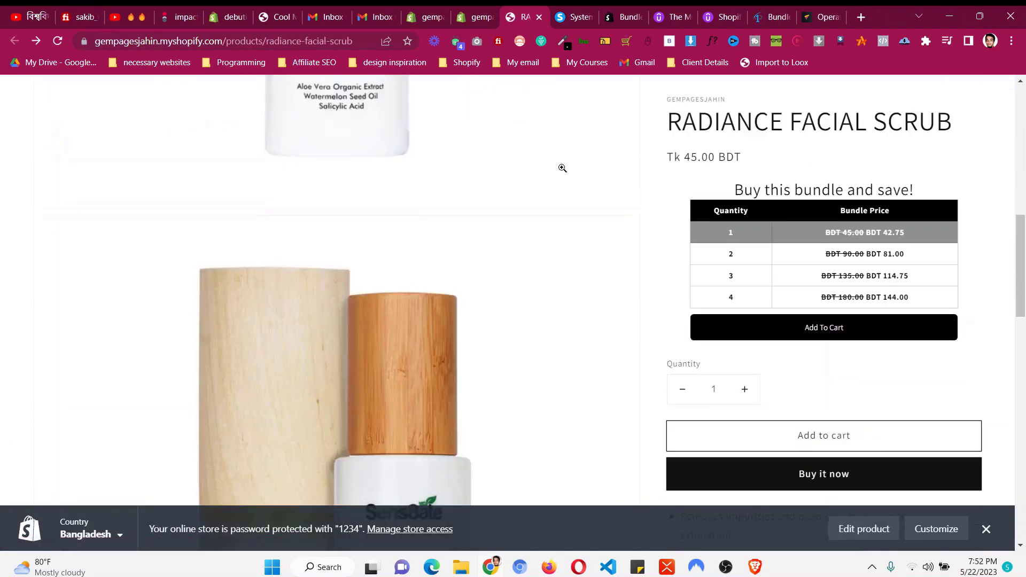
pyautogui.click(472, 17)
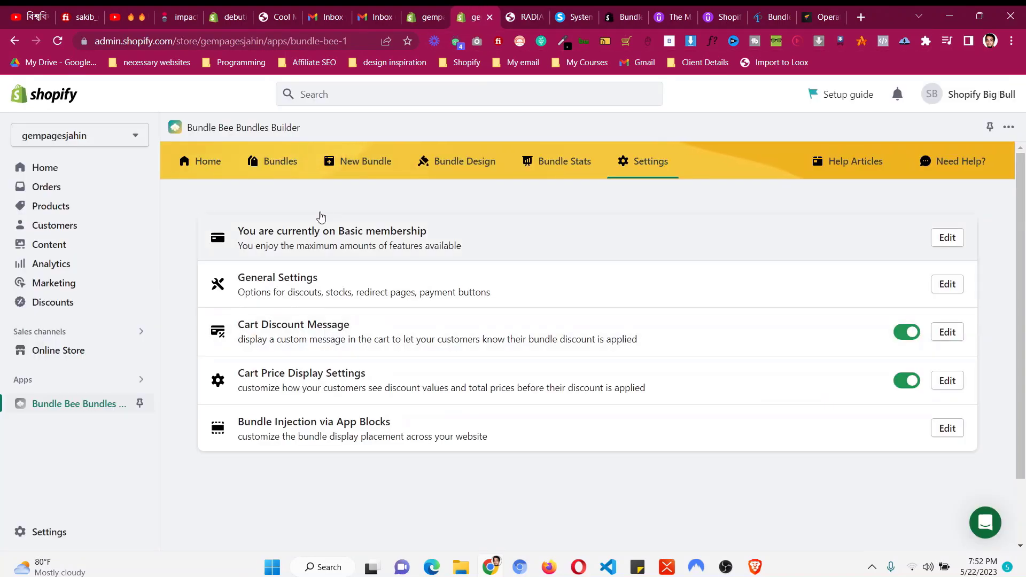
pyautogui.click(293, 165)
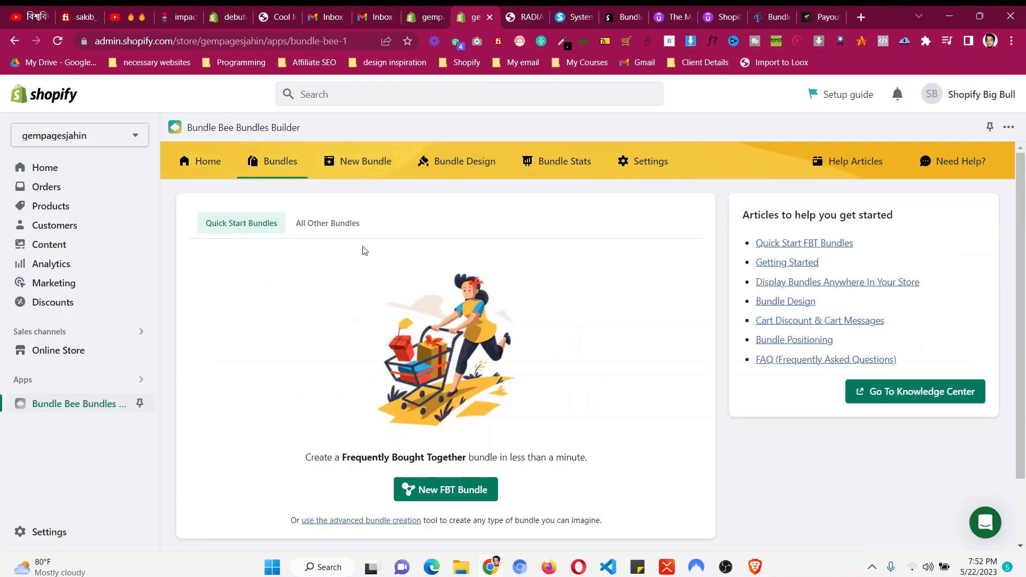
# Open the live Quantity Discount Scrub bundle for editing from All Other Bundles.
pyautogui.click(344, 223)
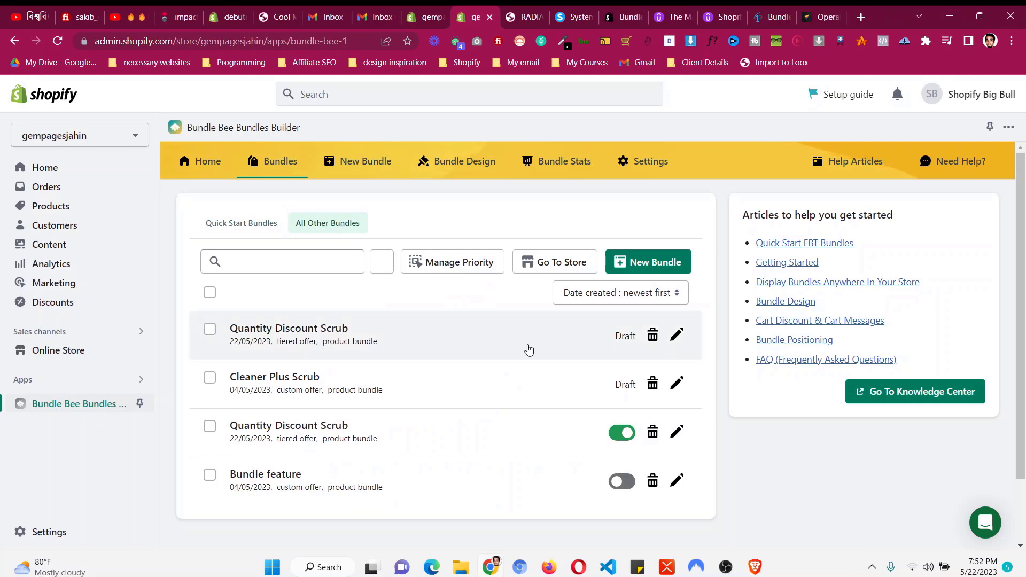
pyautogui.click(677, 432)
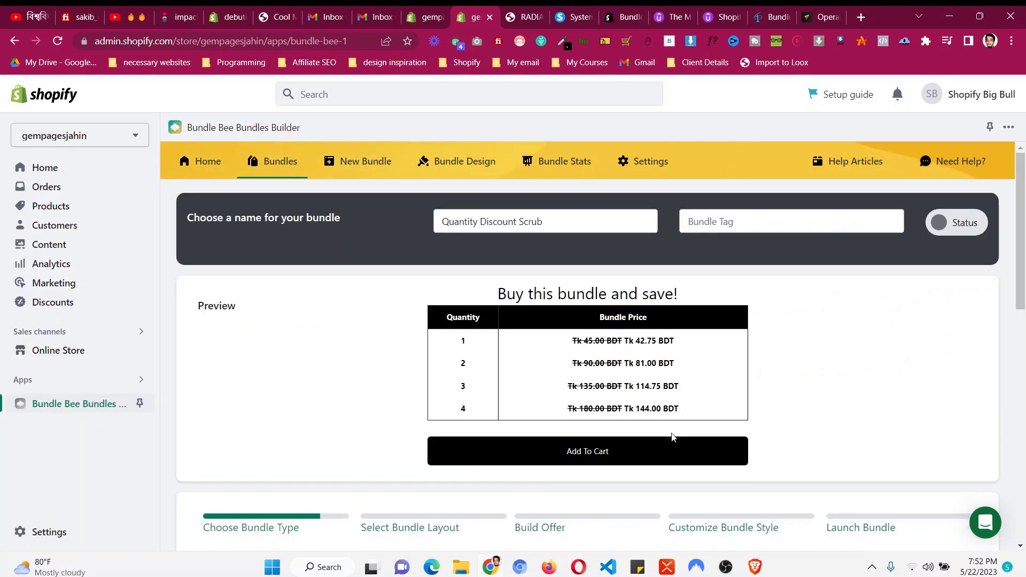
pyautogui.scroll(-6, 592, 387)
pyautogui.scroll(-4, 916, 414)
pyautogui.scroll(-1, 947, 453)
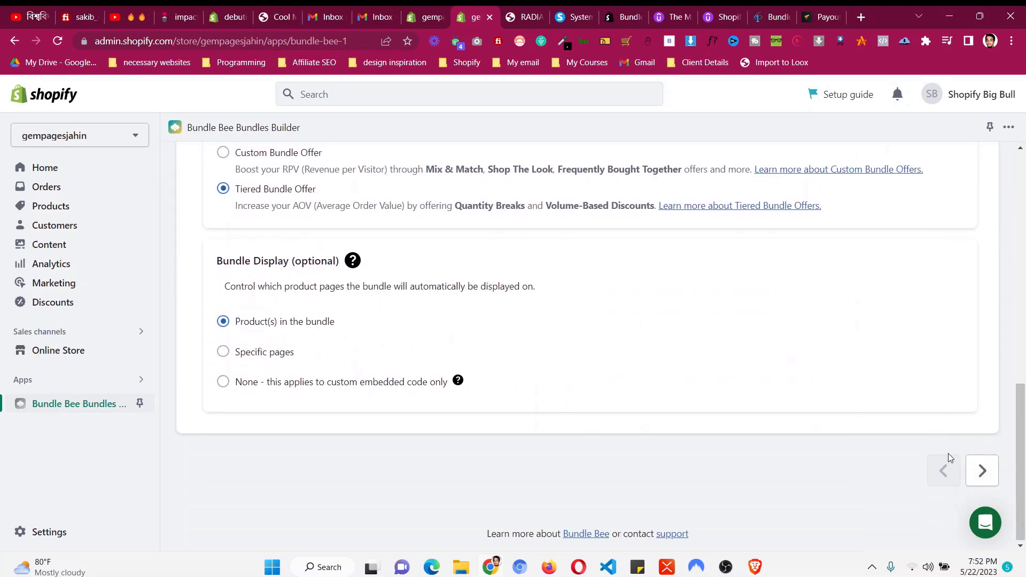
pyautogui.scroll(9, 732, 389)
pyautogui.scroll(-3, 618, 363)
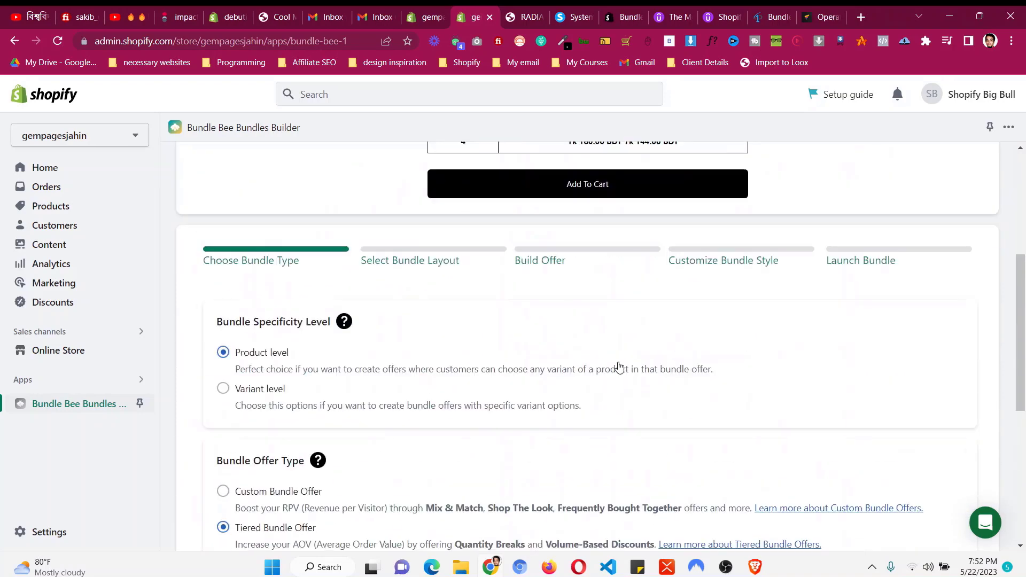
pyautogui.scroll(-4, 619, 368)
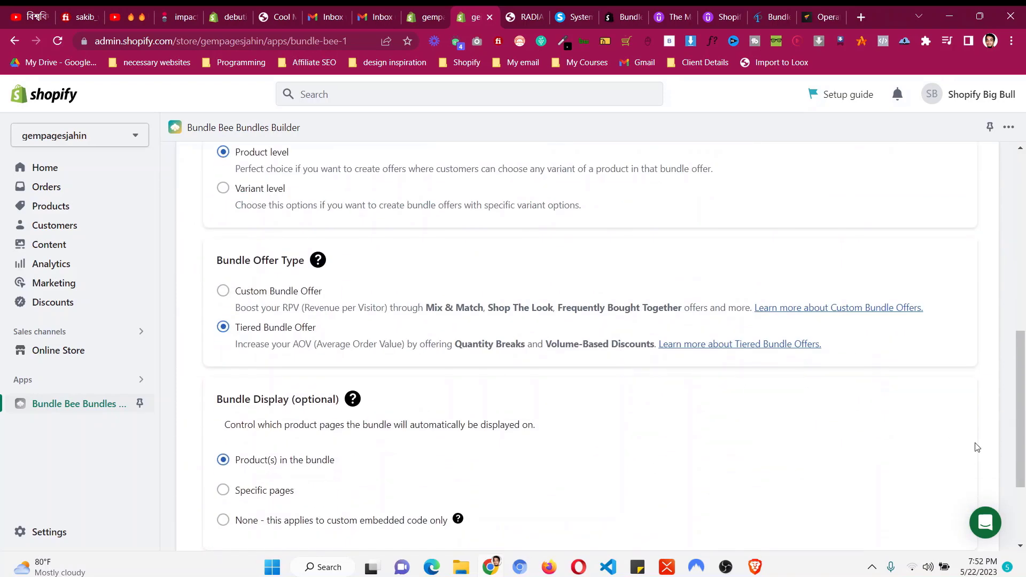
pyautogui.scroll(-2, 977, 447)
# Advance through the layout step to the Build Offer step.
pyautogui.click(988, 474)
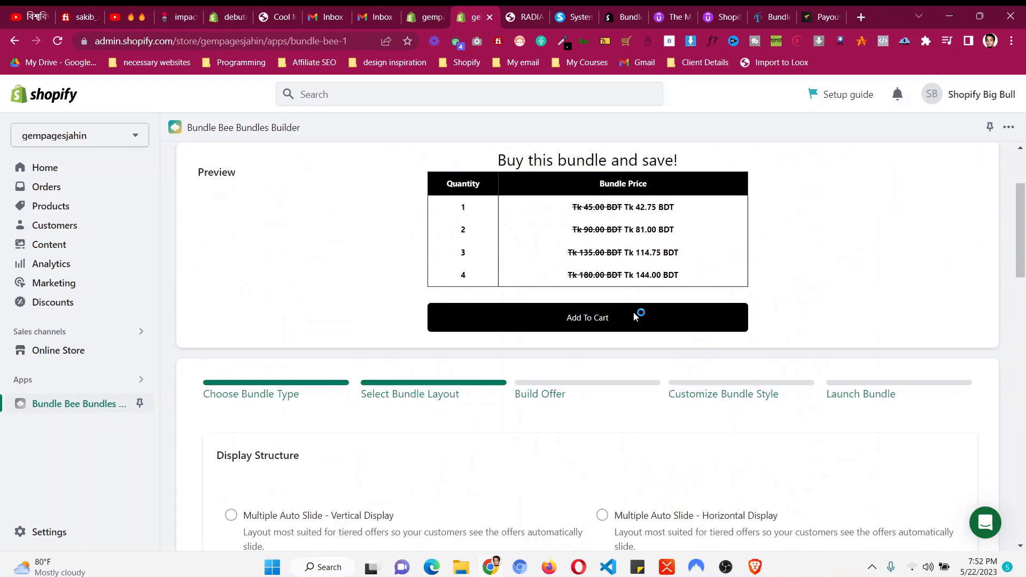
pyautogui.scroll(-20, 635, 316)
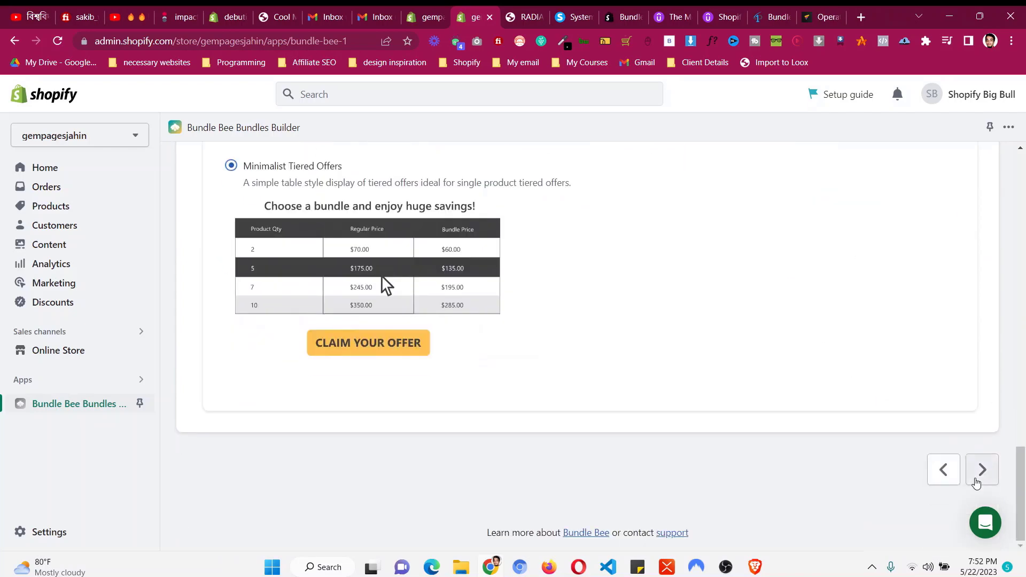
pyautogui.click(975, 481)
pyautogui.scroll(10, 571, 332)
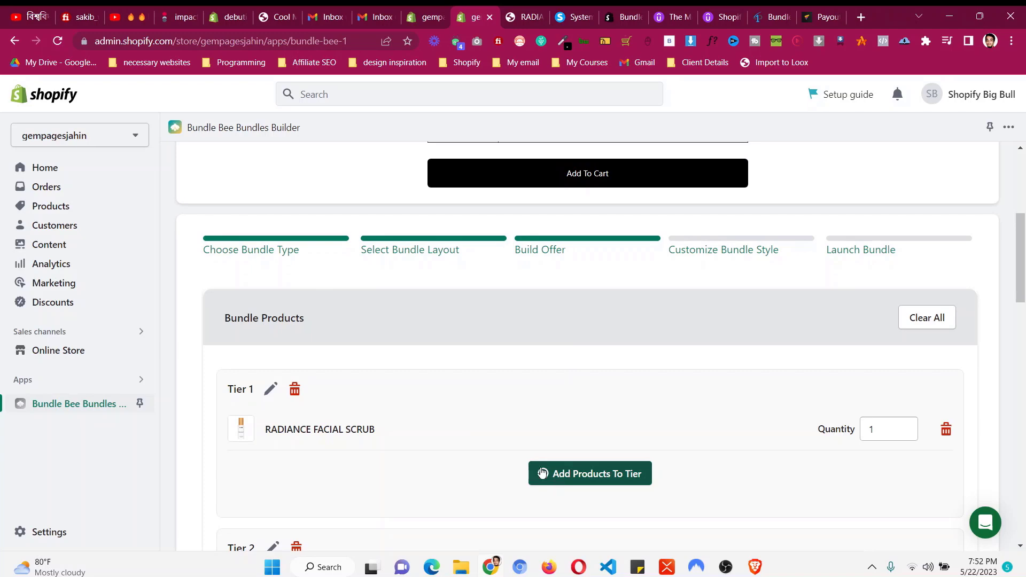
pyautogui.scroll(-1, 449, 385)
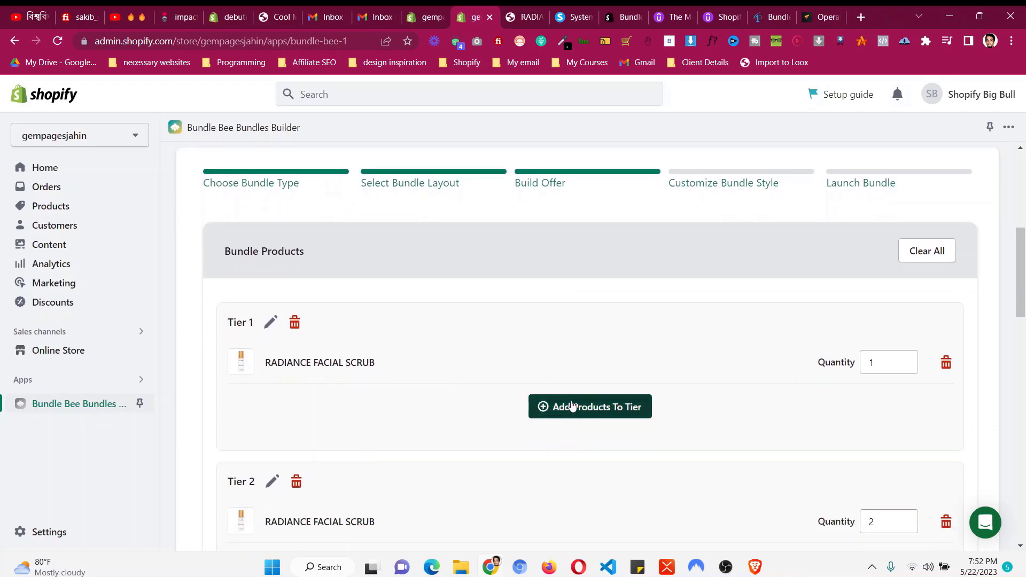
# Open the Add Products dialog for Tier 1 and browse the product list.
pyautogui.click(569, 405)
pyautogui.scroll(-5, 561, 388)
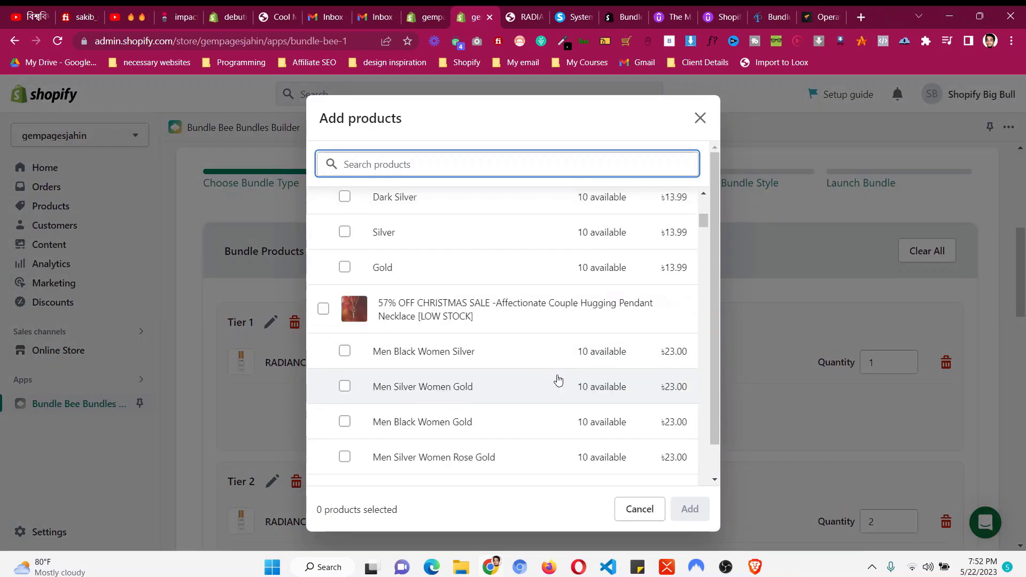
pyautogui.moveTo(704, 222); pyautogui.dragTo(702, 494)
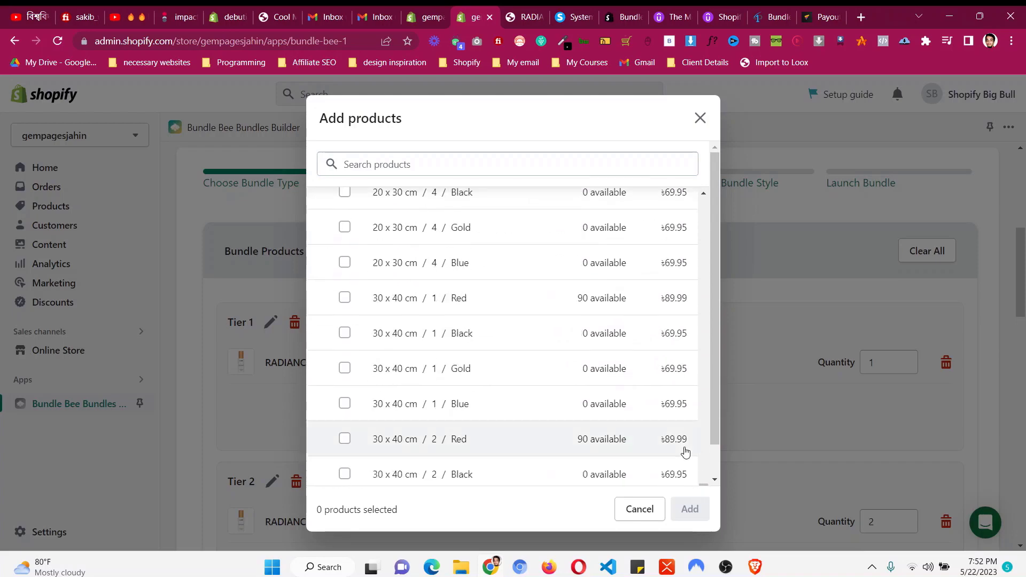
pyautogui.scroll(-5, 683, 449)
pyautogui.scroll(10, 470, 188)
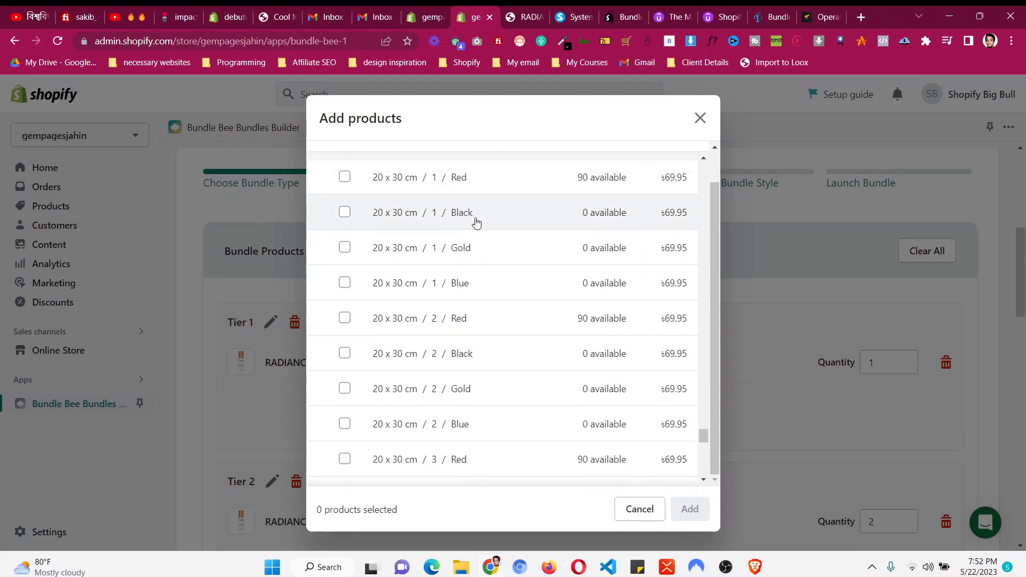
pyautogui.moveTo(700, 345); pyautogui.dragTo(707, 137)
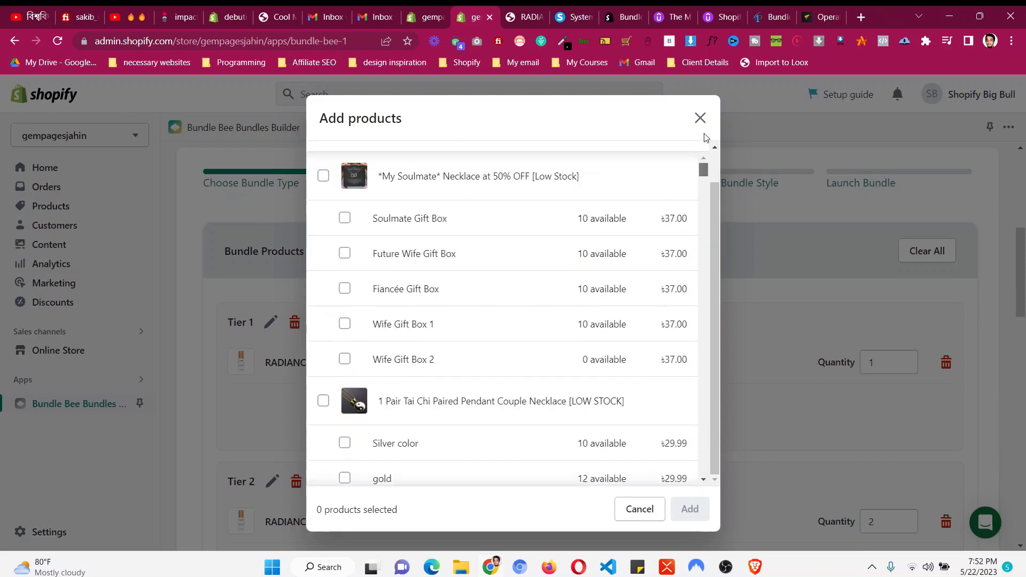
pyautogui.scroll(1, 424, 277)
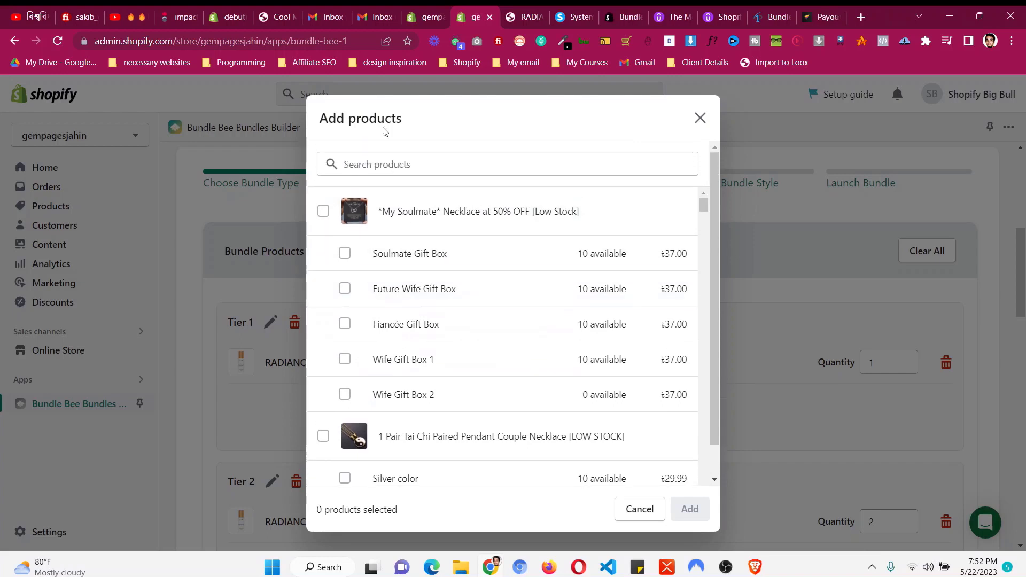
# Search the product list for 'radian', then 'glow', and close the dialog unchanged.
pyautogui.click(389, 164)
pyautogui.write('rad')
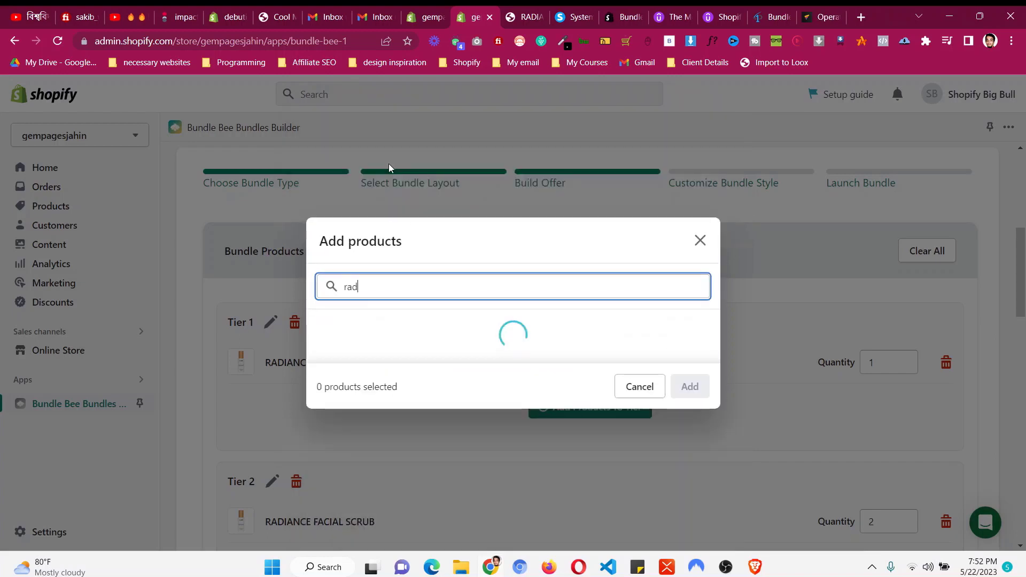
pyautogui.write('iant')
pyautogui.scroll(-2, 564, 333)
pyautogui.scroll(3, 556, 320)
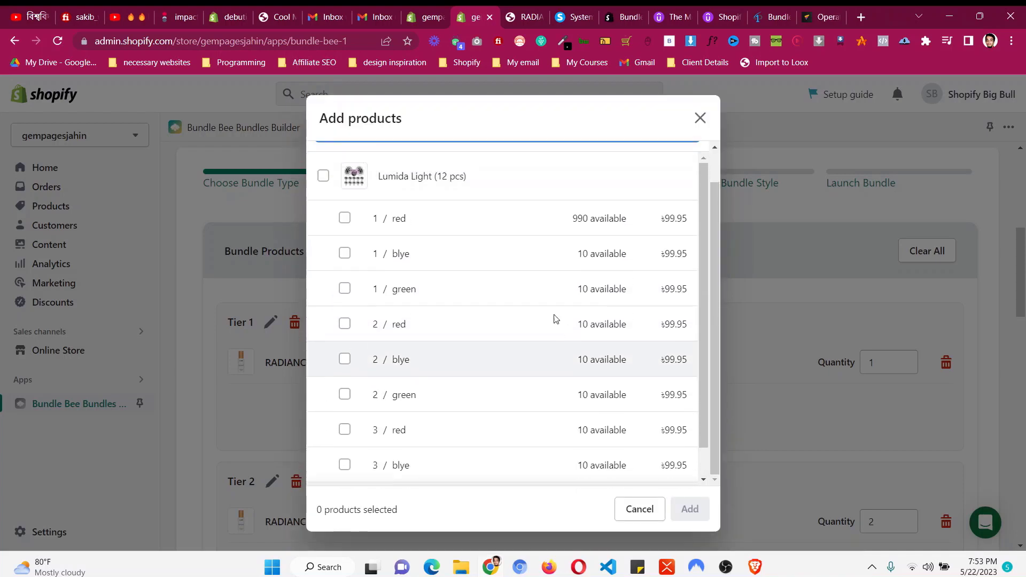
pyautogui.doubleClick(444, 167)
pyautogui.write('c')
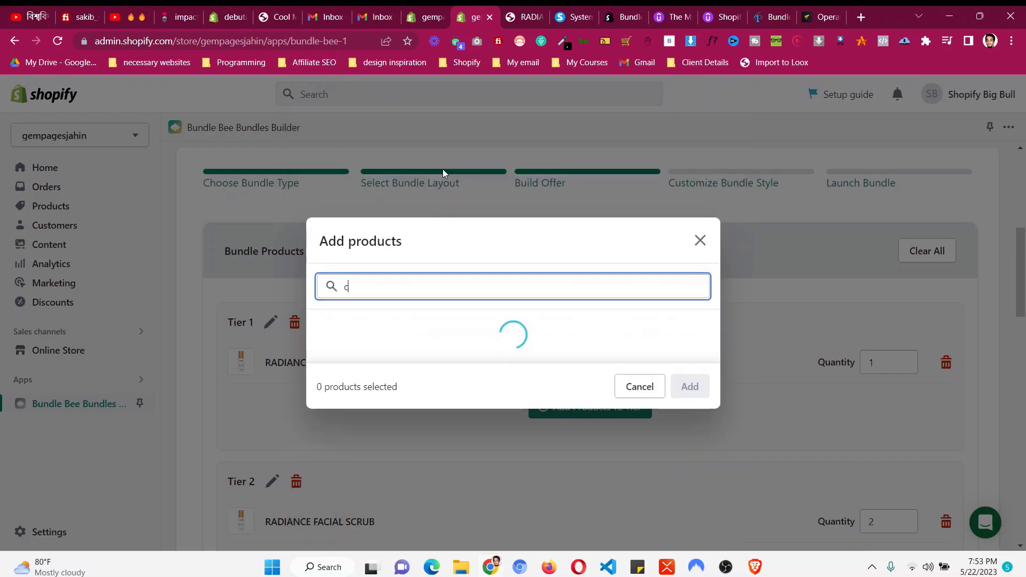
pyautogui.press('BackSpace')
pyautogui.write('glow')
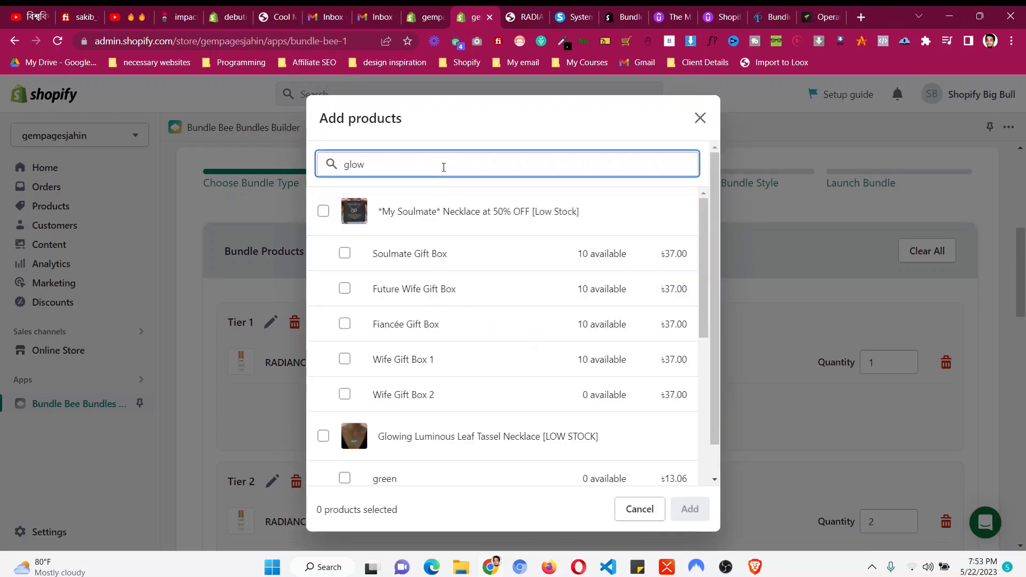
pyautogui.scroll(-5, 518, 355)
pyautogui.scroll(5, 518, 355)
pyautogui.click(446, 22)
pyautogui.click(472, 17)
pyautogui.press('Escape')
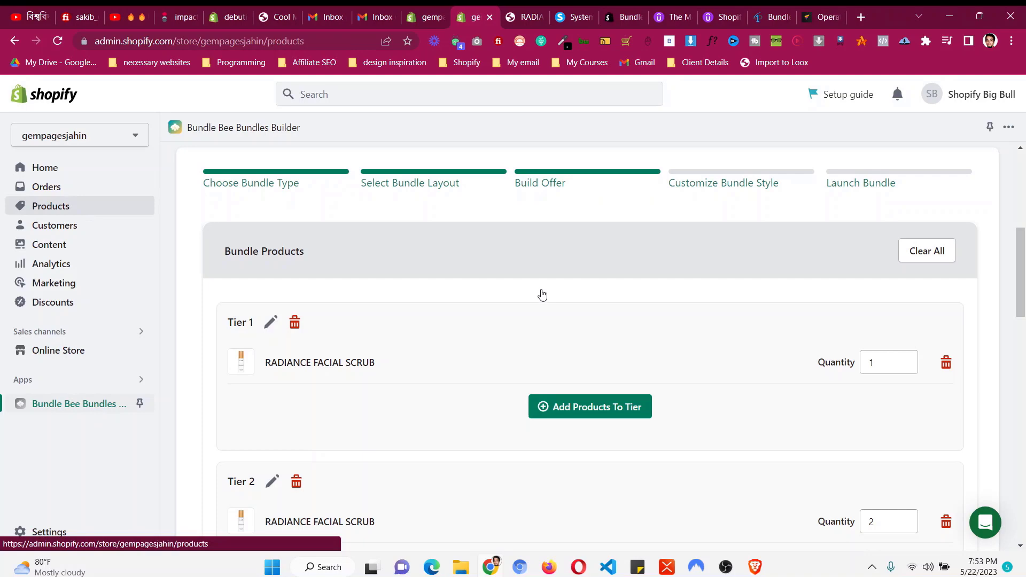
# Reopen Bundle Bee Bundles Builder from the admin's installed Apps list.
pyautogui.scroll(-15, 541, 295)
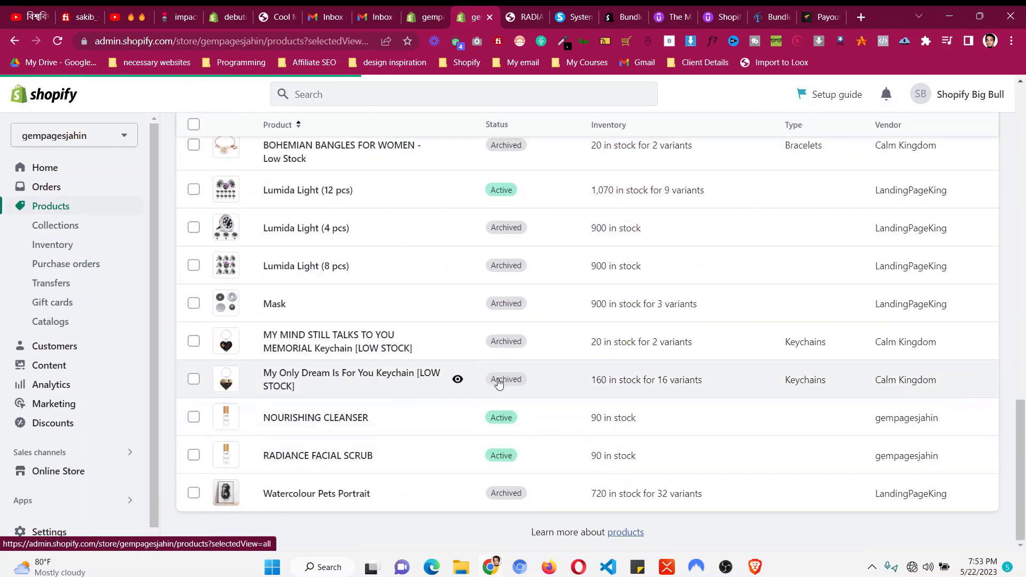
pyautogui.click(448, 11)
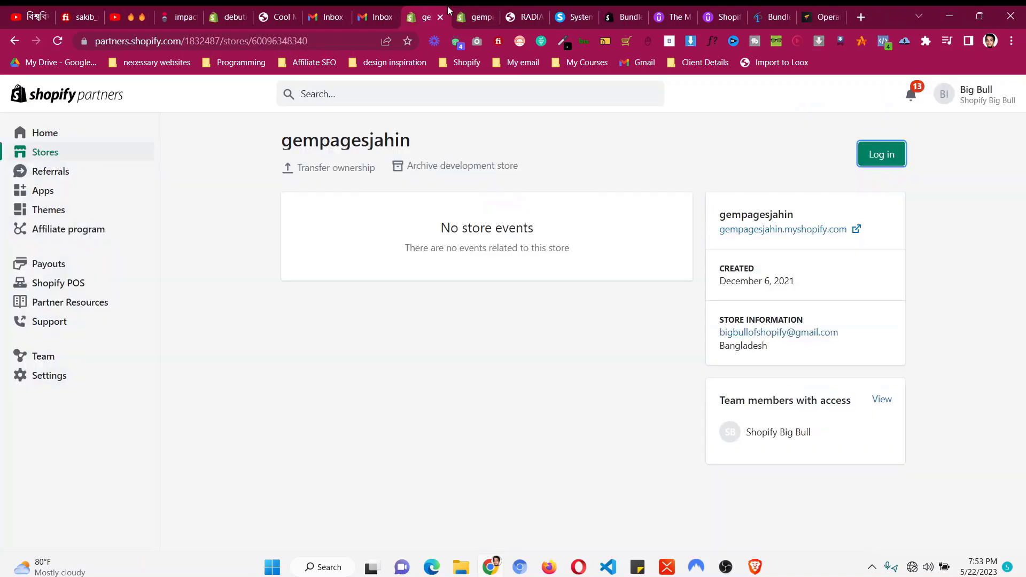
pyautogui.click(470, 10)
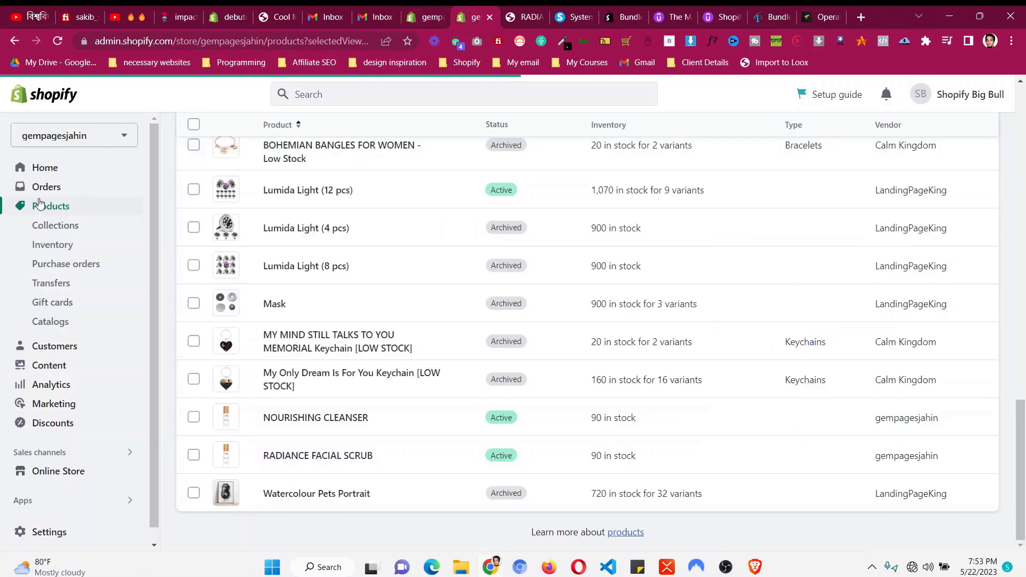
pyautogui.click(68, 499)
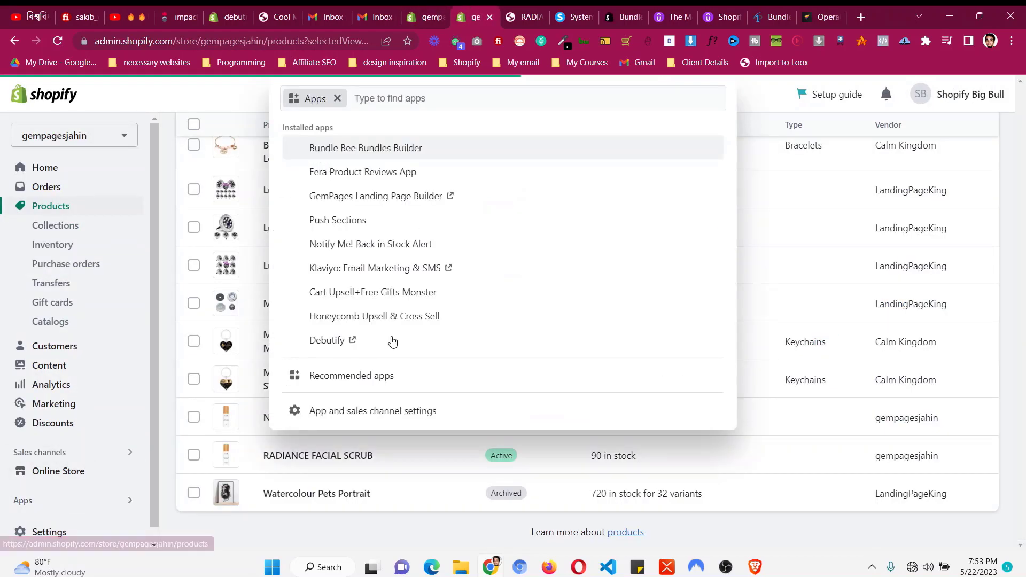
pyautogui.click(374, 153)
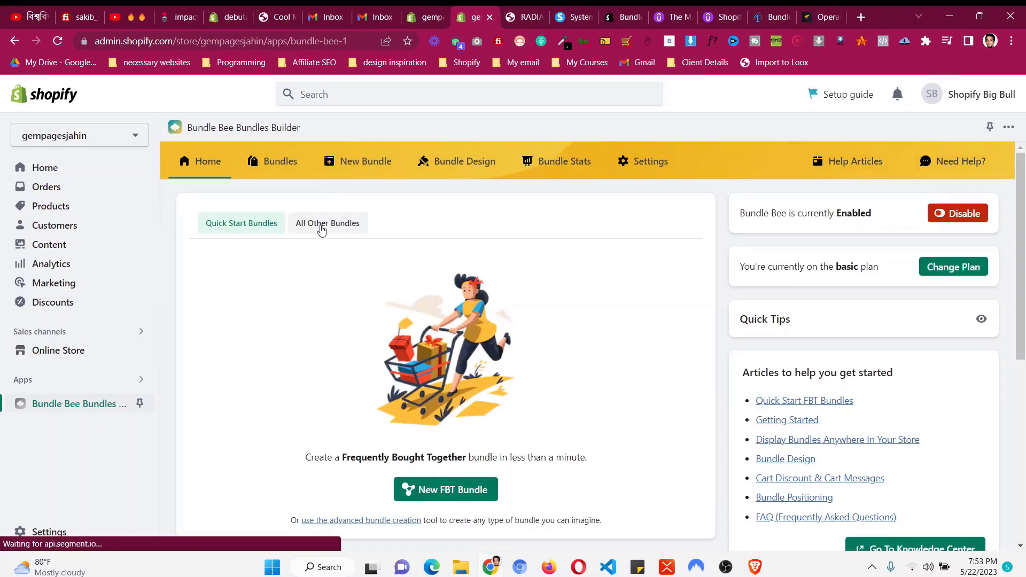
# Start a new complex bundle from All Other Bundles.
pyautogui.click(321, 230)
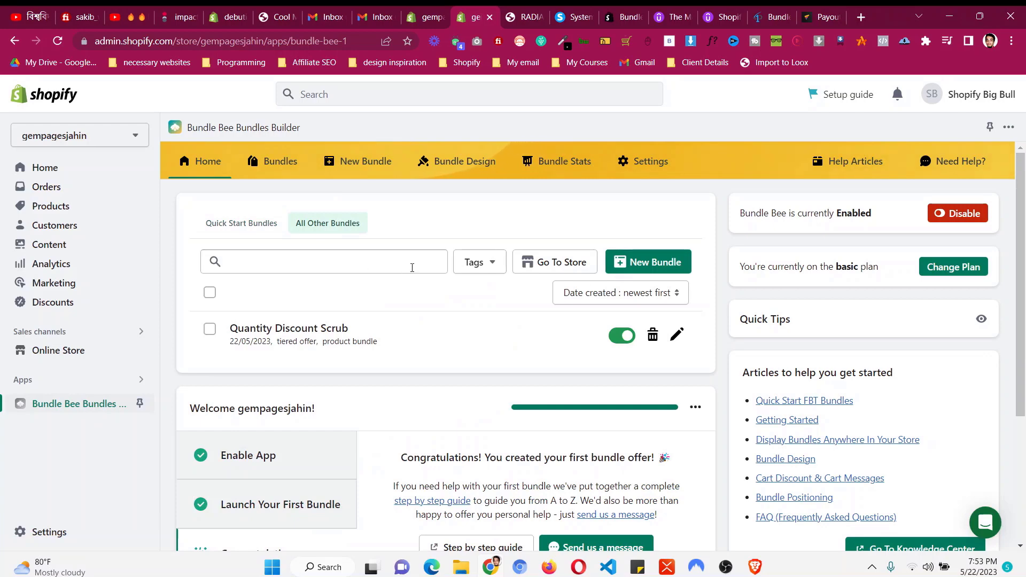
pyautogui.click(638, 266)
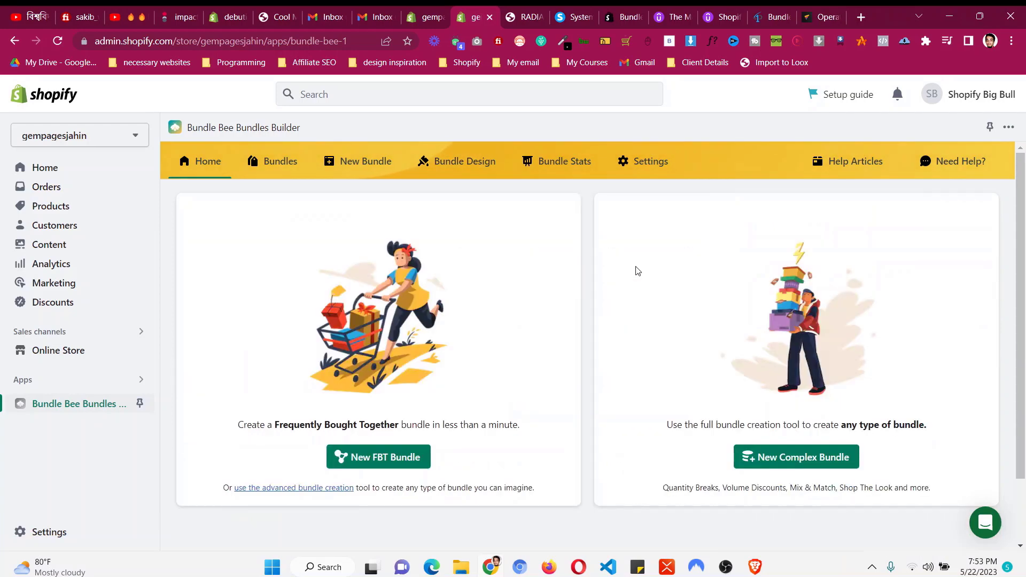
pyautogui.click(796, 457)
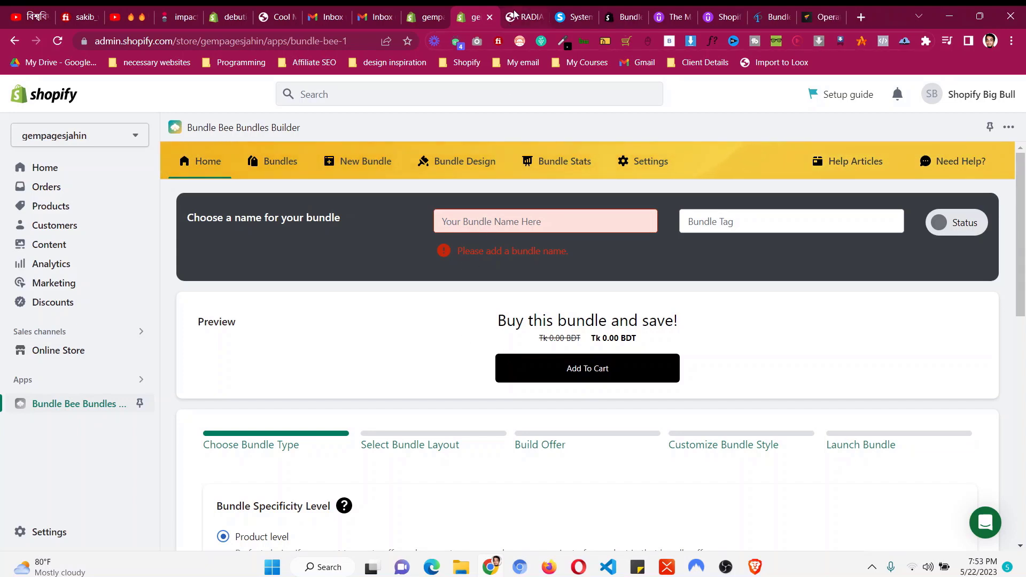
# Check the RADIANCE FACIAL SCRUB product page, then start a message to Bundle Bee support.
pyautogui.click(527, 15)
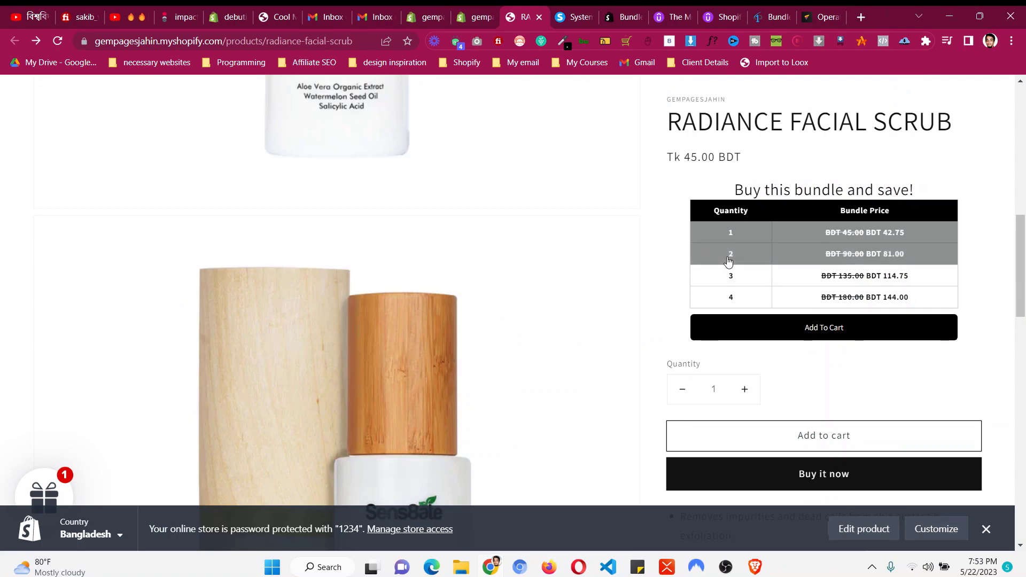
pyautogui.click(474, 16)
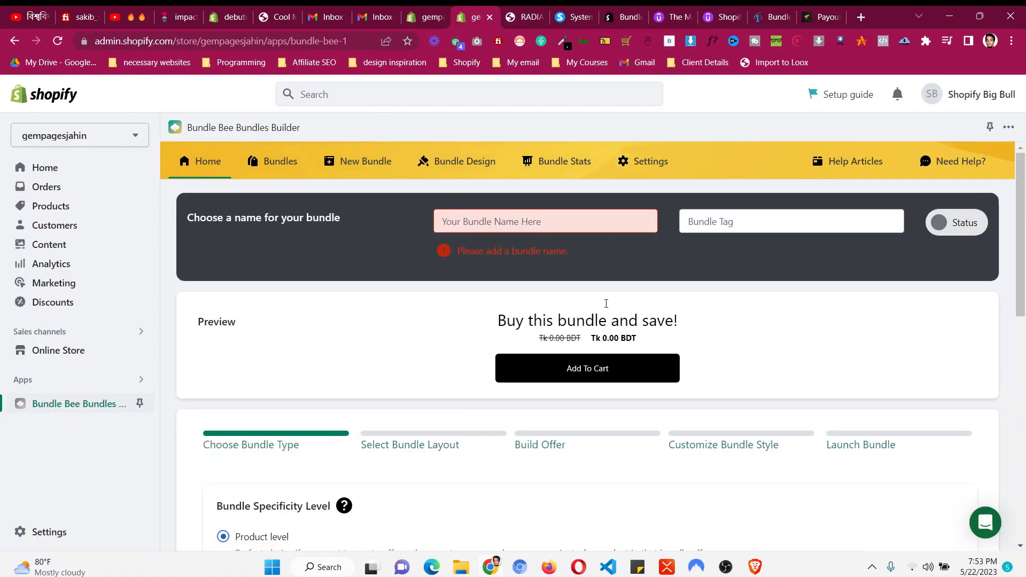
pyautogui.hotkey('ctrl', 'Tab')
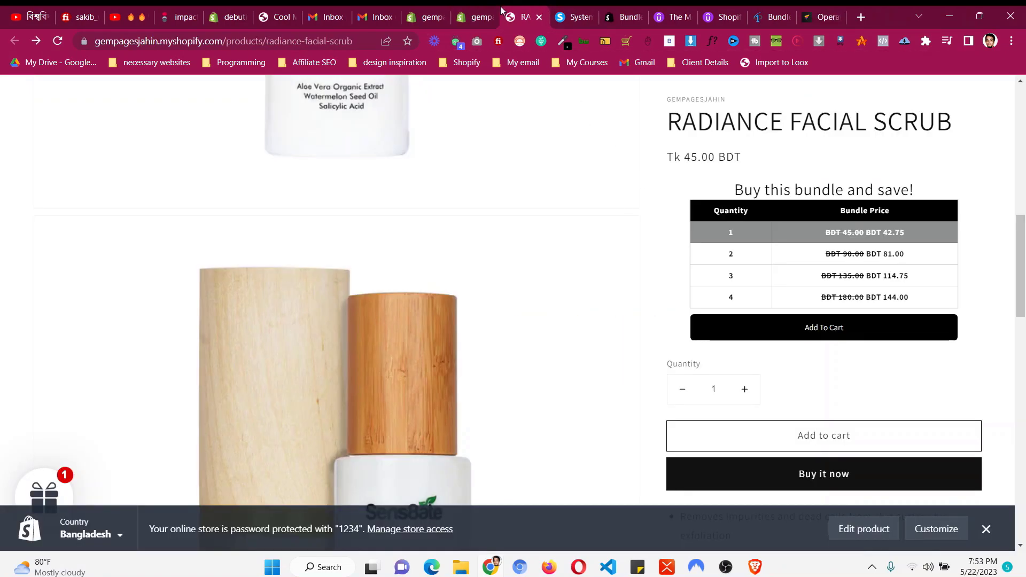
pyautogui.scroll(3, 885, 286)
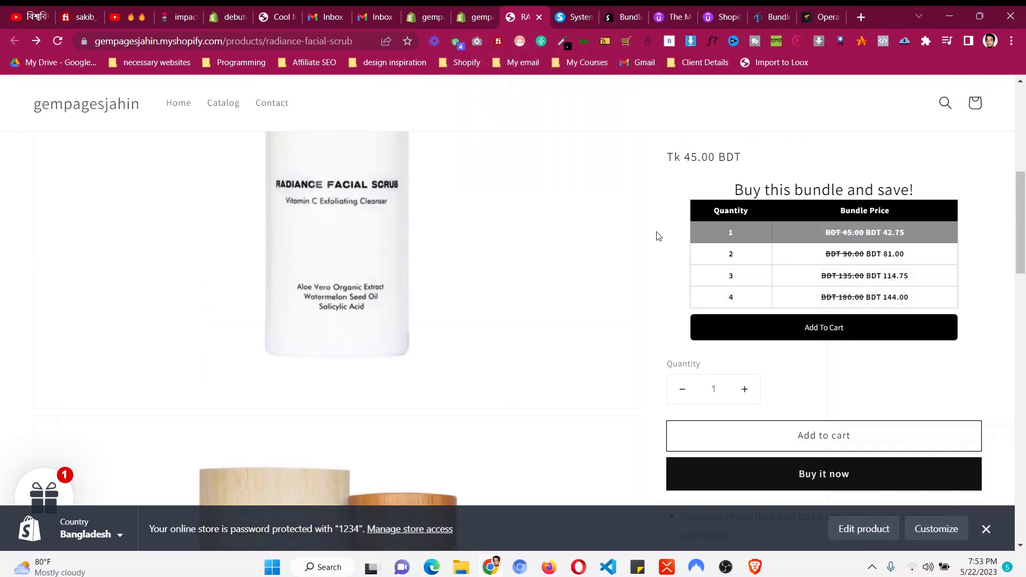
pyautogui.click(479, 13)
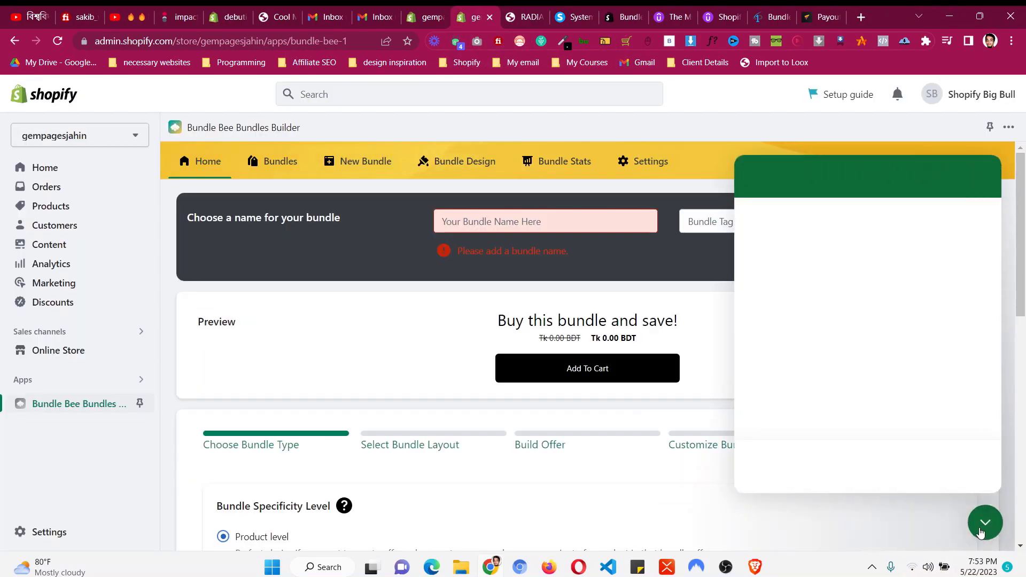
pyautogui.click(890, 367)
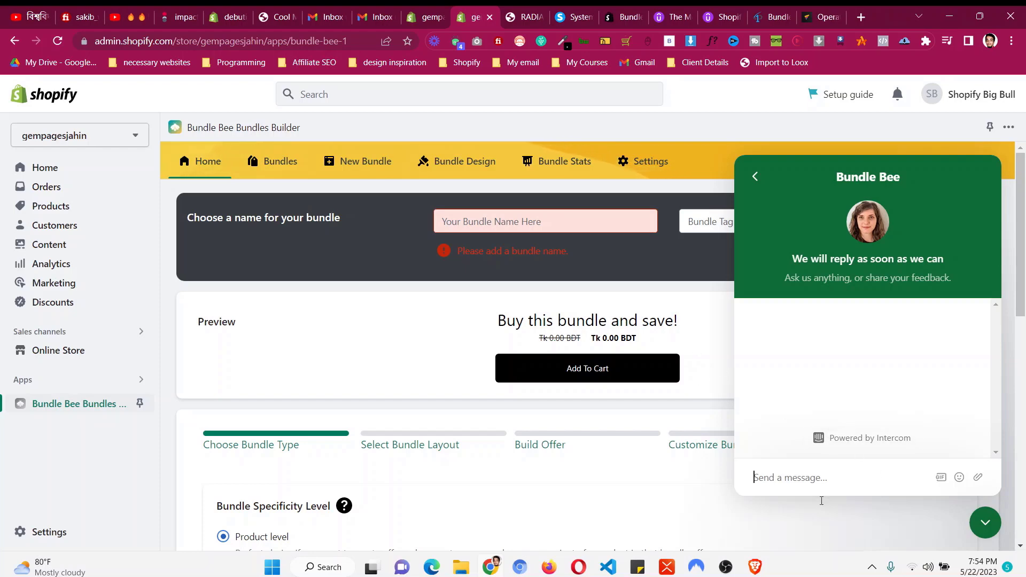
pyautogui.click(725, 567)
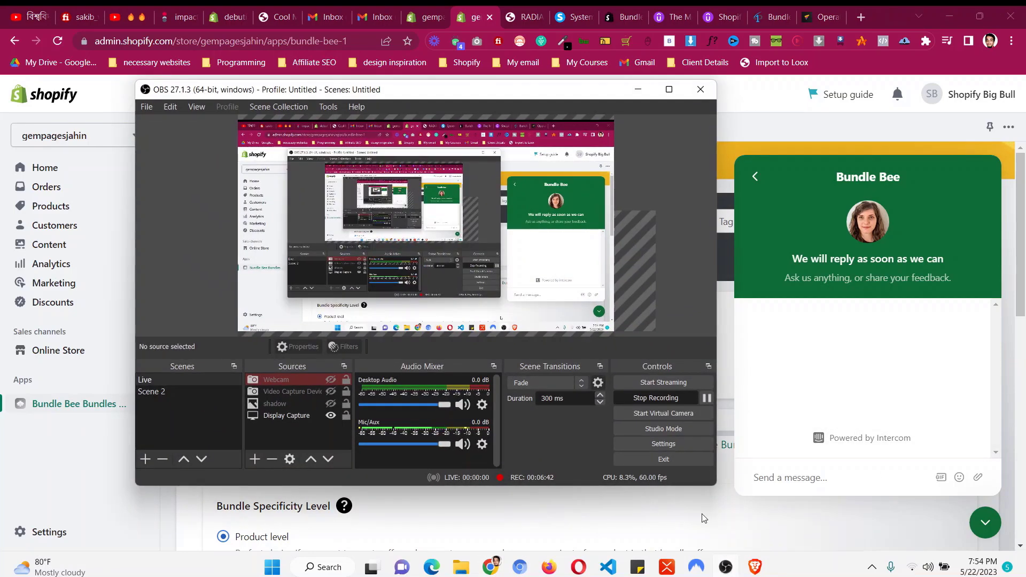